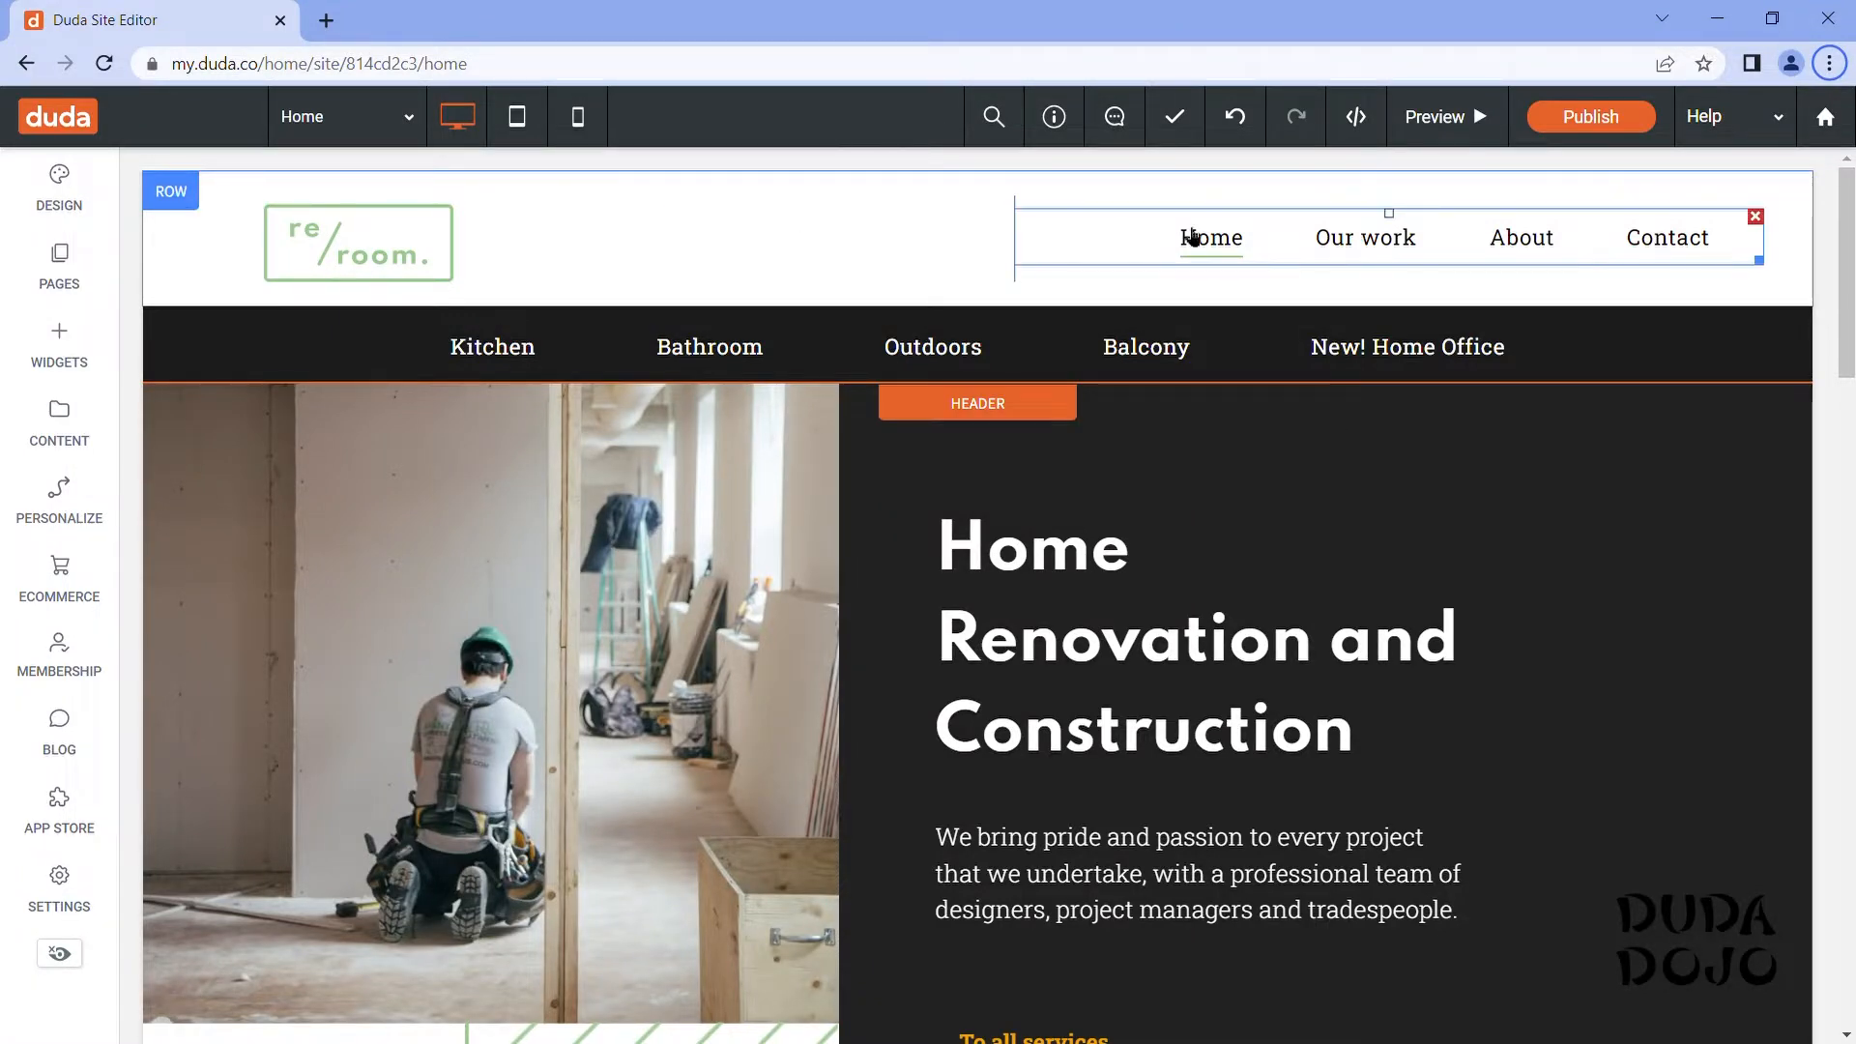
# Step: Add a third column to the header row and narrow the logo column so the navigation menu fits on one line
pyautogui.rightClick(689, 239)
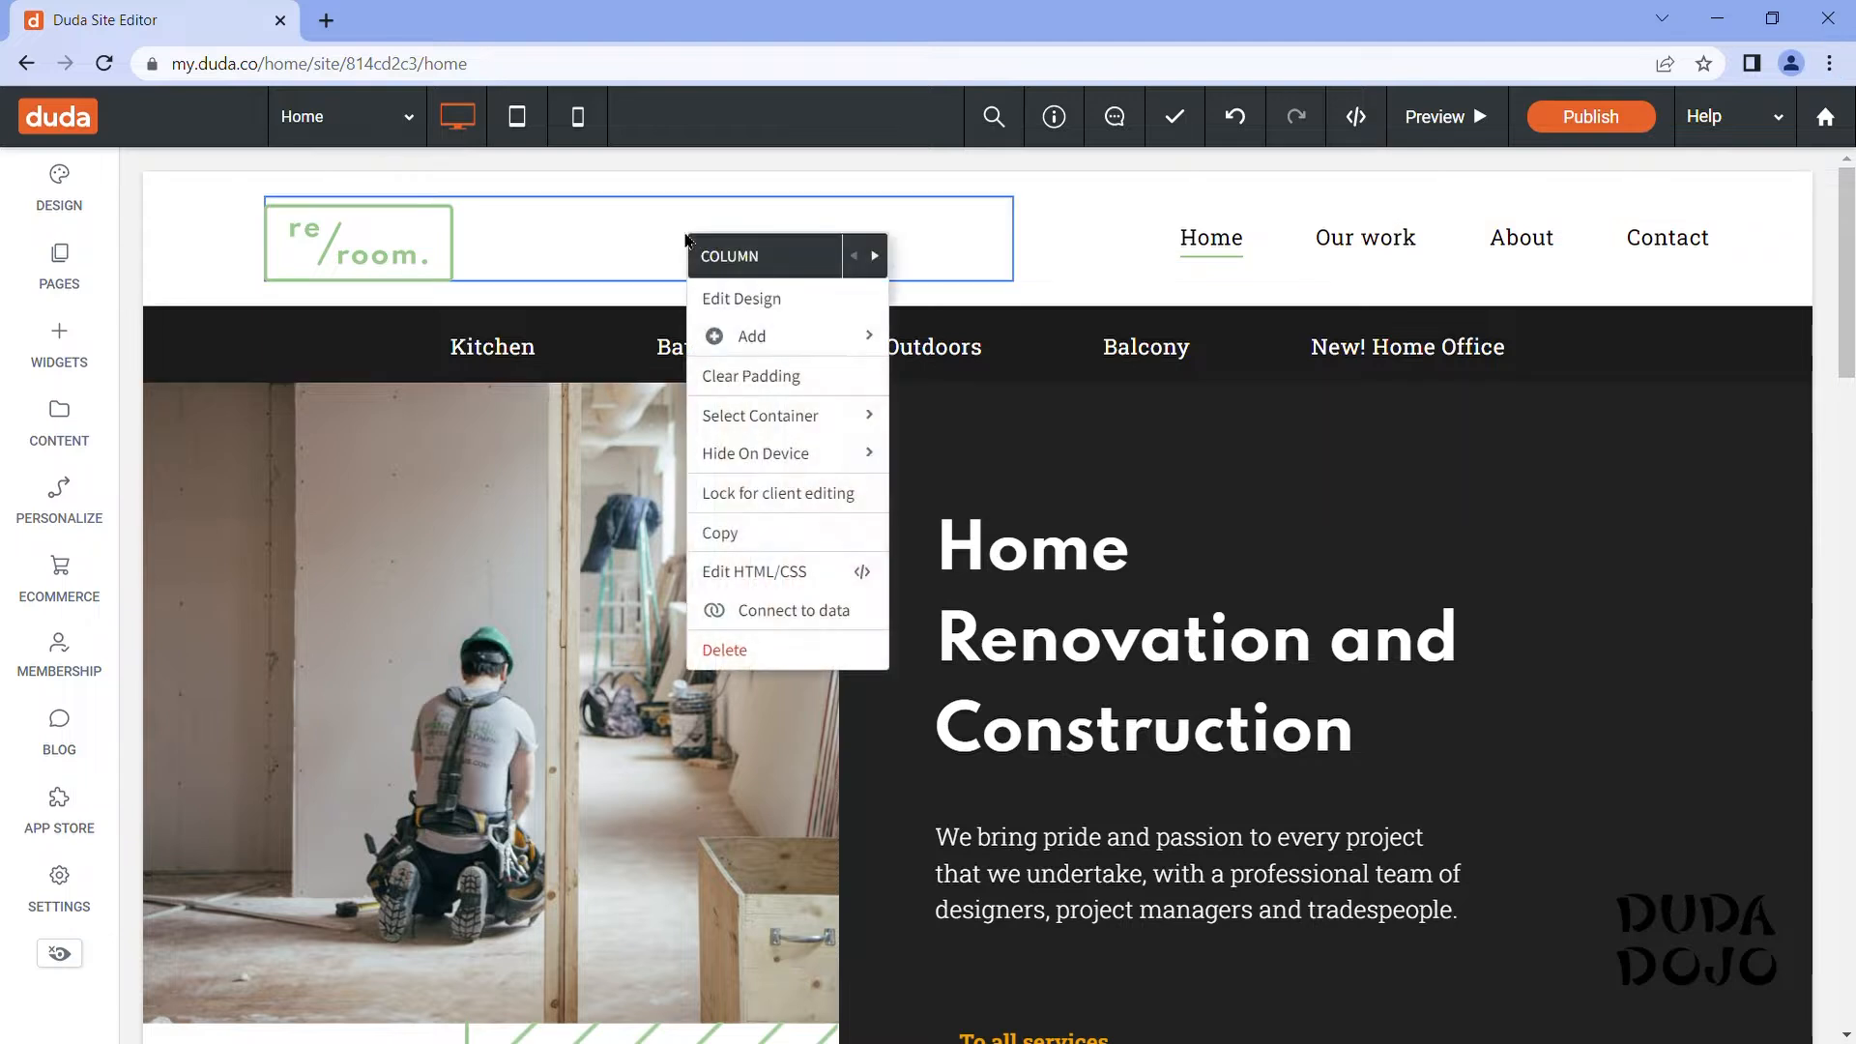
pyautogui.moveTo(764, 350)
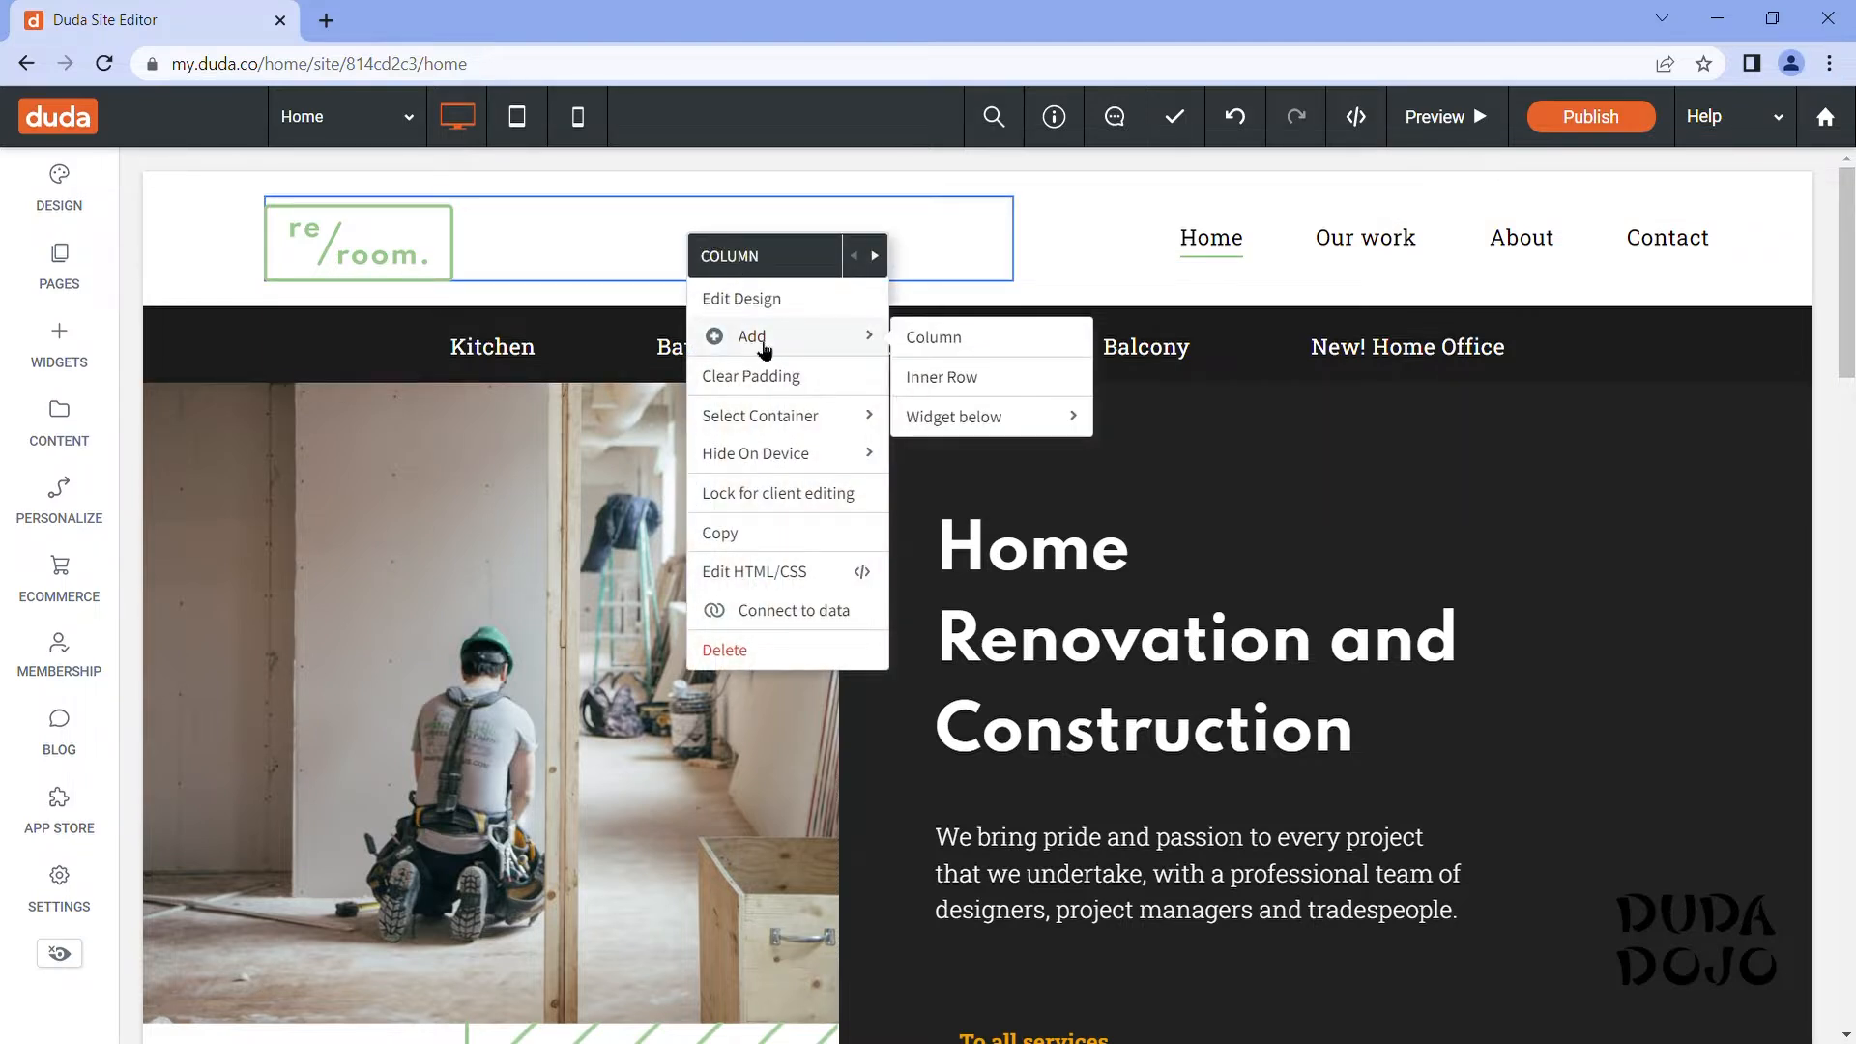
pyautogui.click(930, 339)
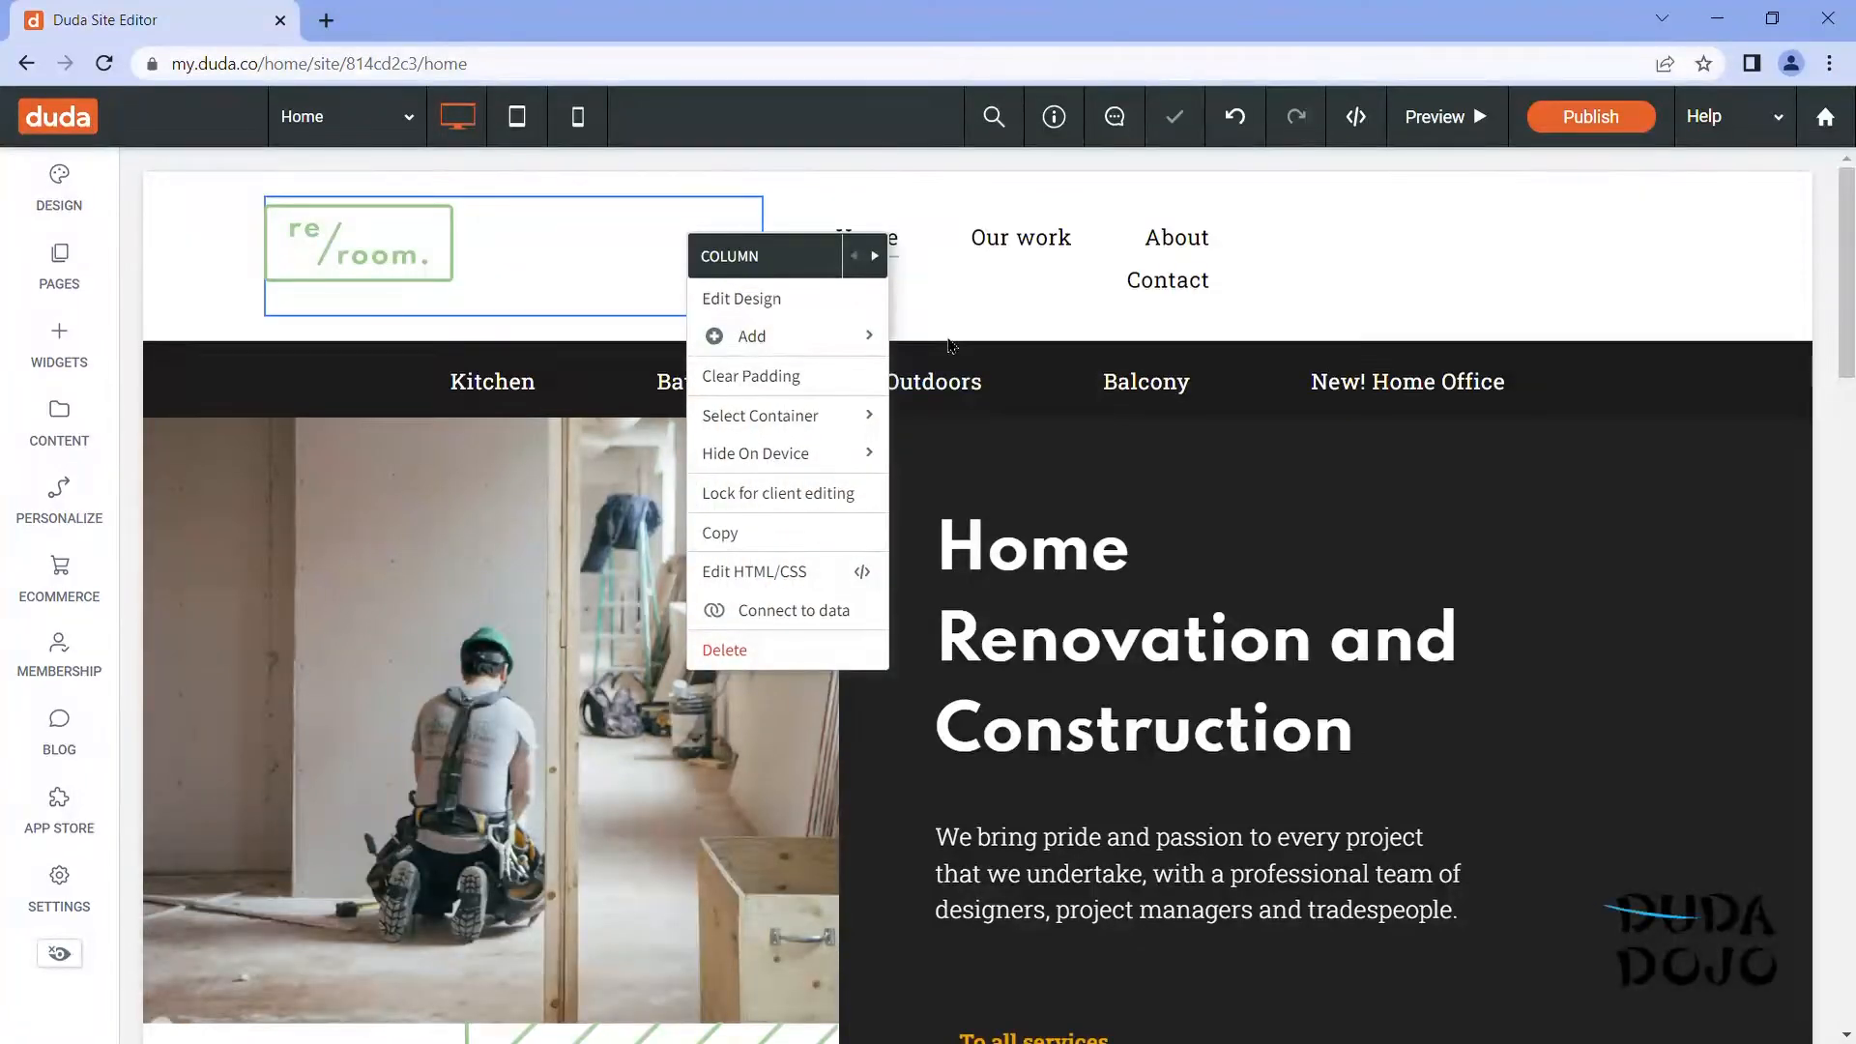
pyautogui.click(1504, 310)
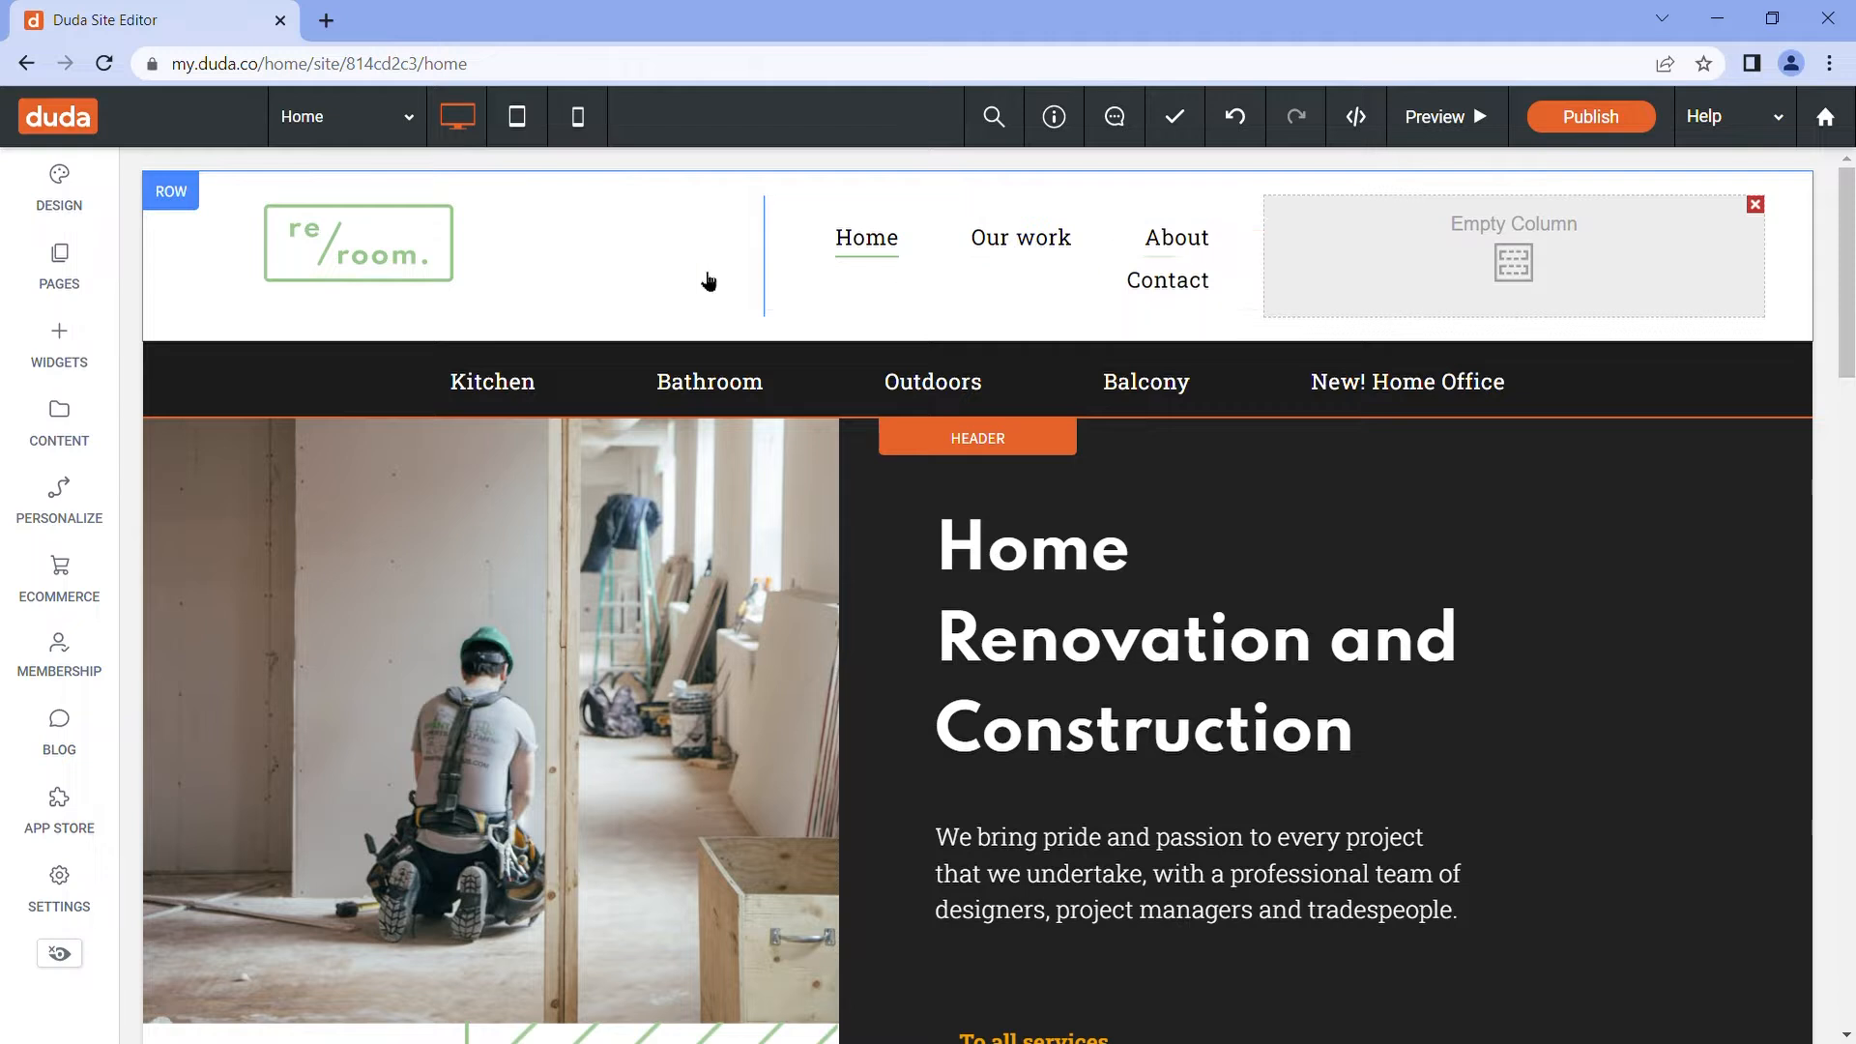
pyautogui.moveTo(766, 254); pyautogui.dragTo(570, 263)
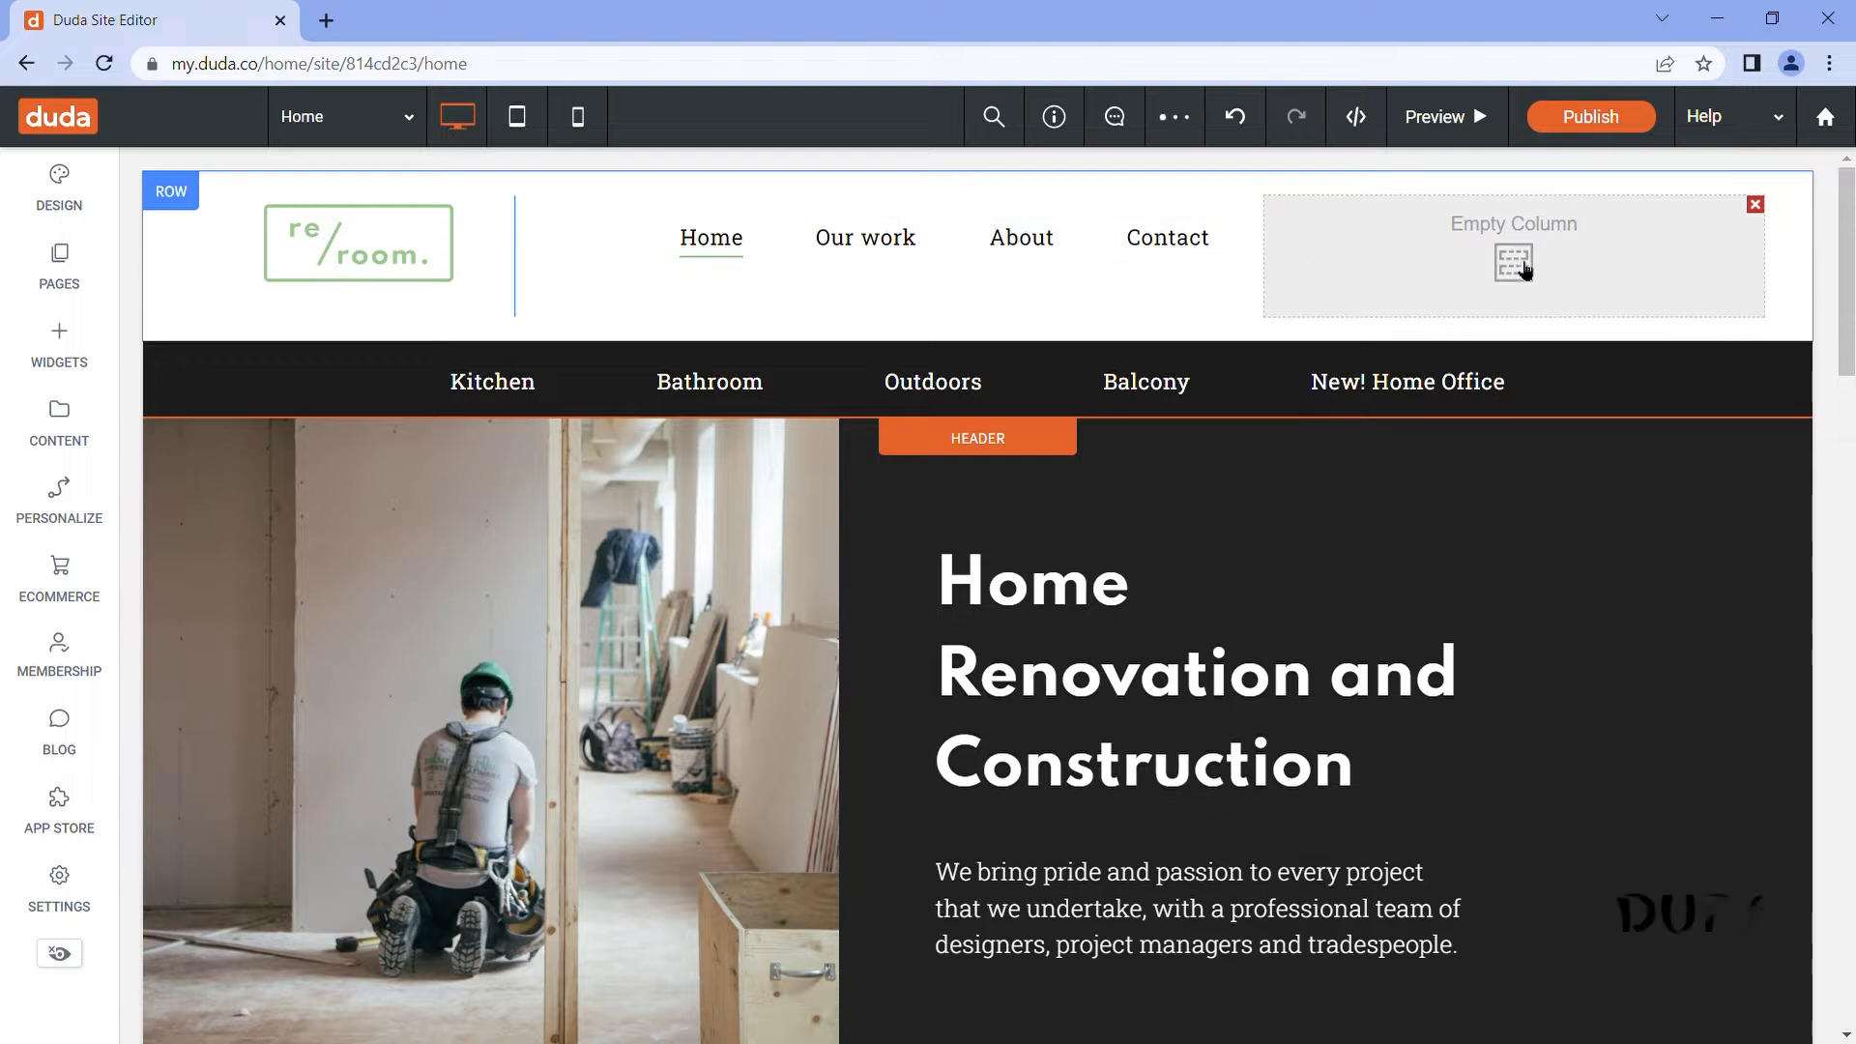
# Step: Place a Button widget in the header row's empty column
pyautogui.click(1413, 267)
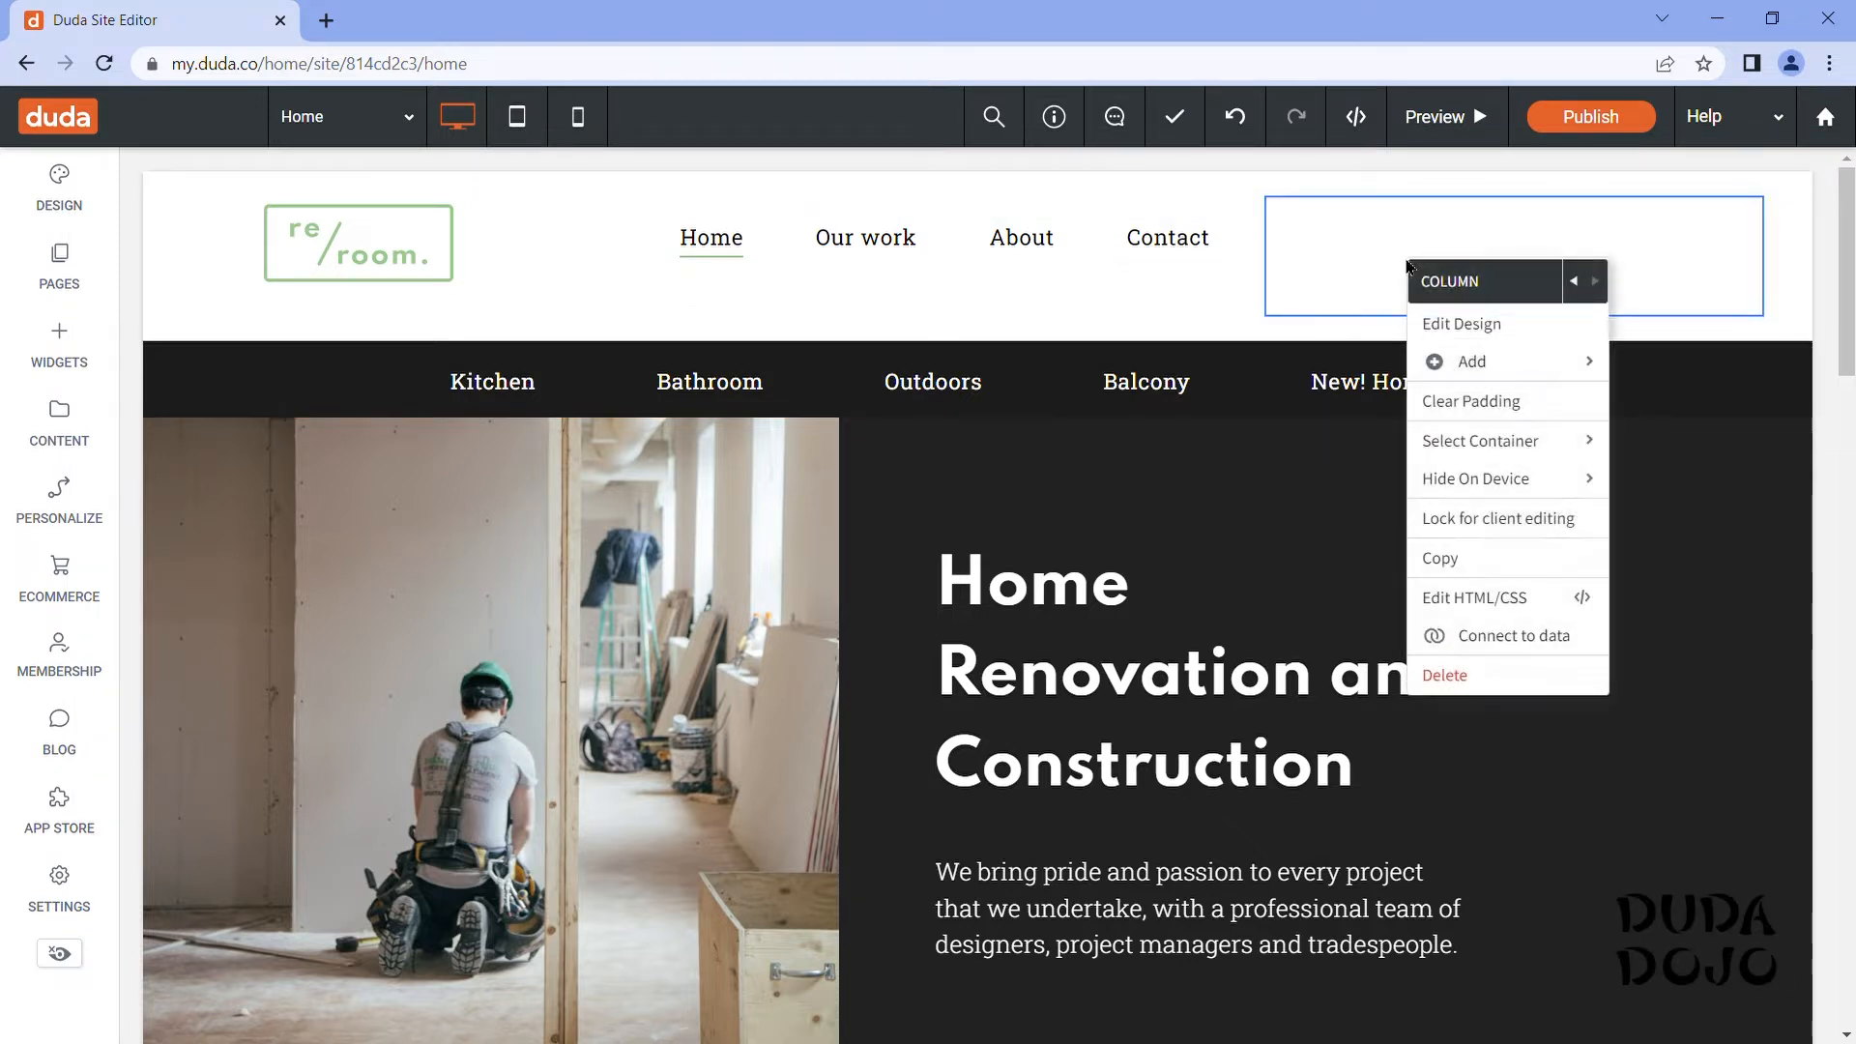
pyautogui.moveTo(1504, 364)
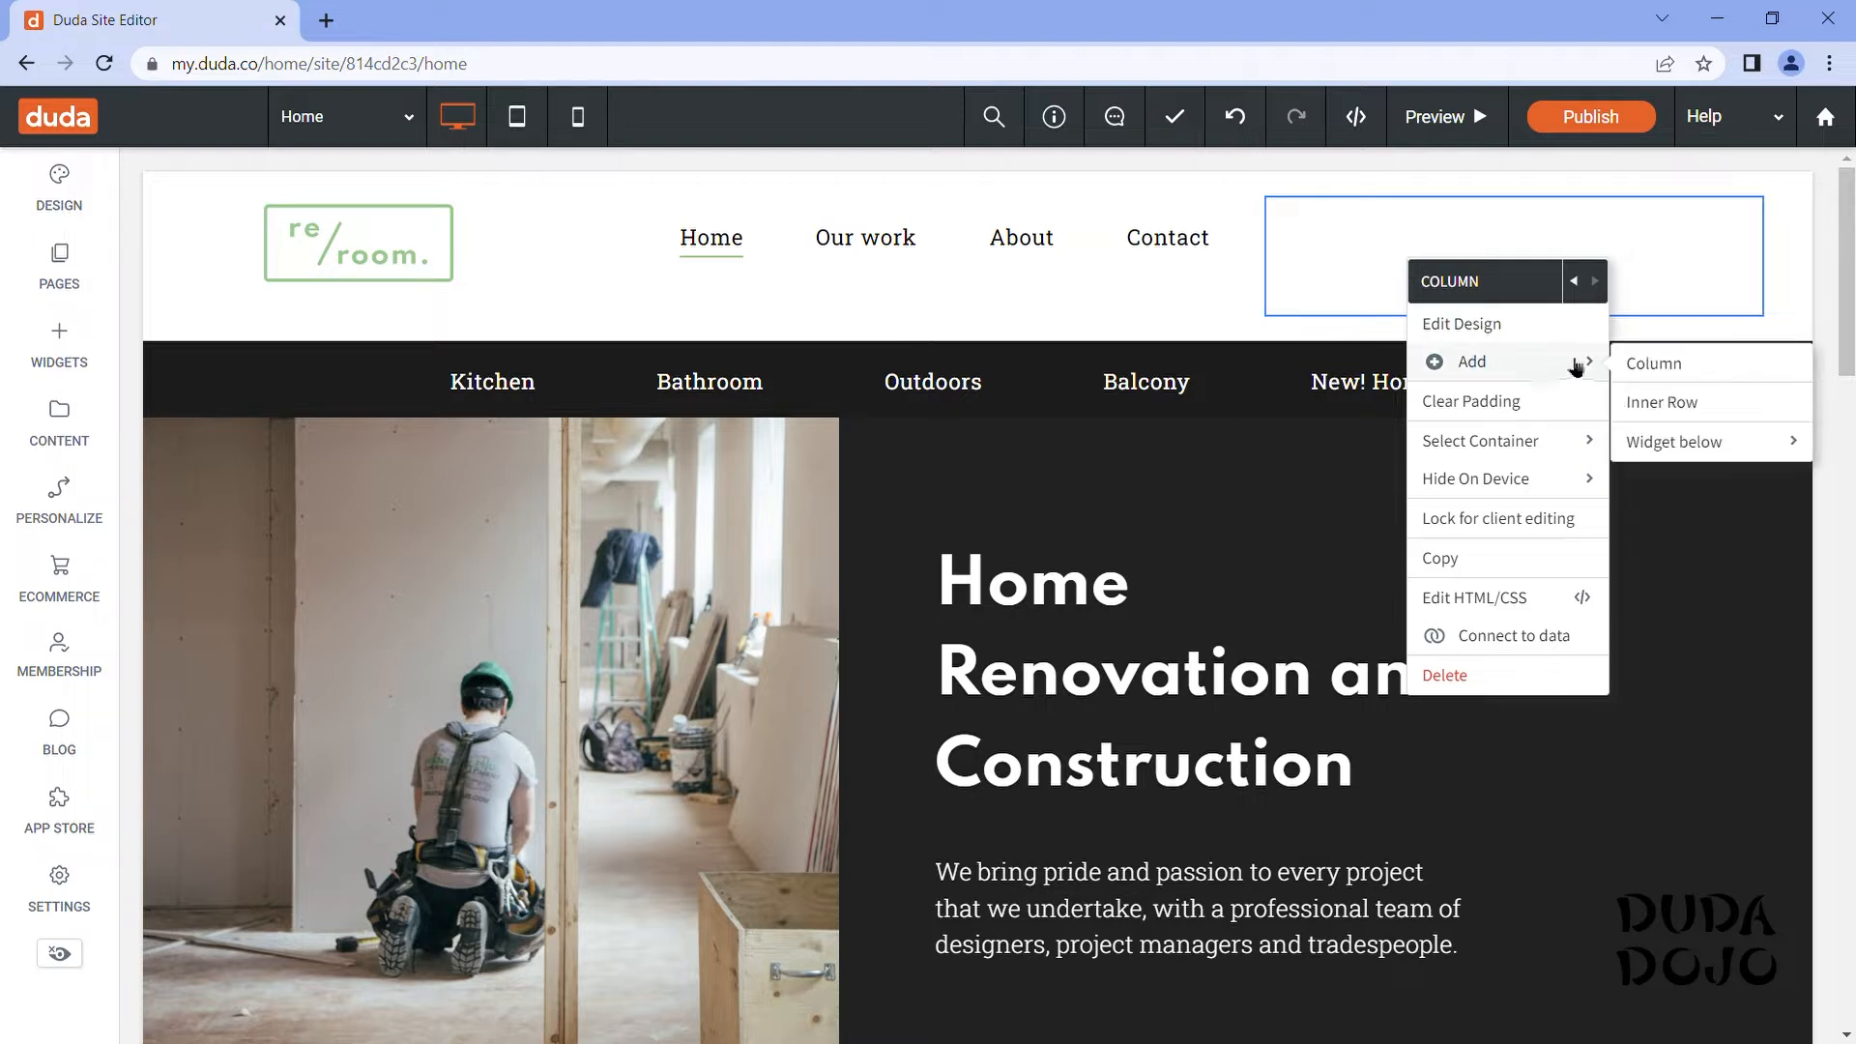
pyautogui.moveTo(1690, 443)
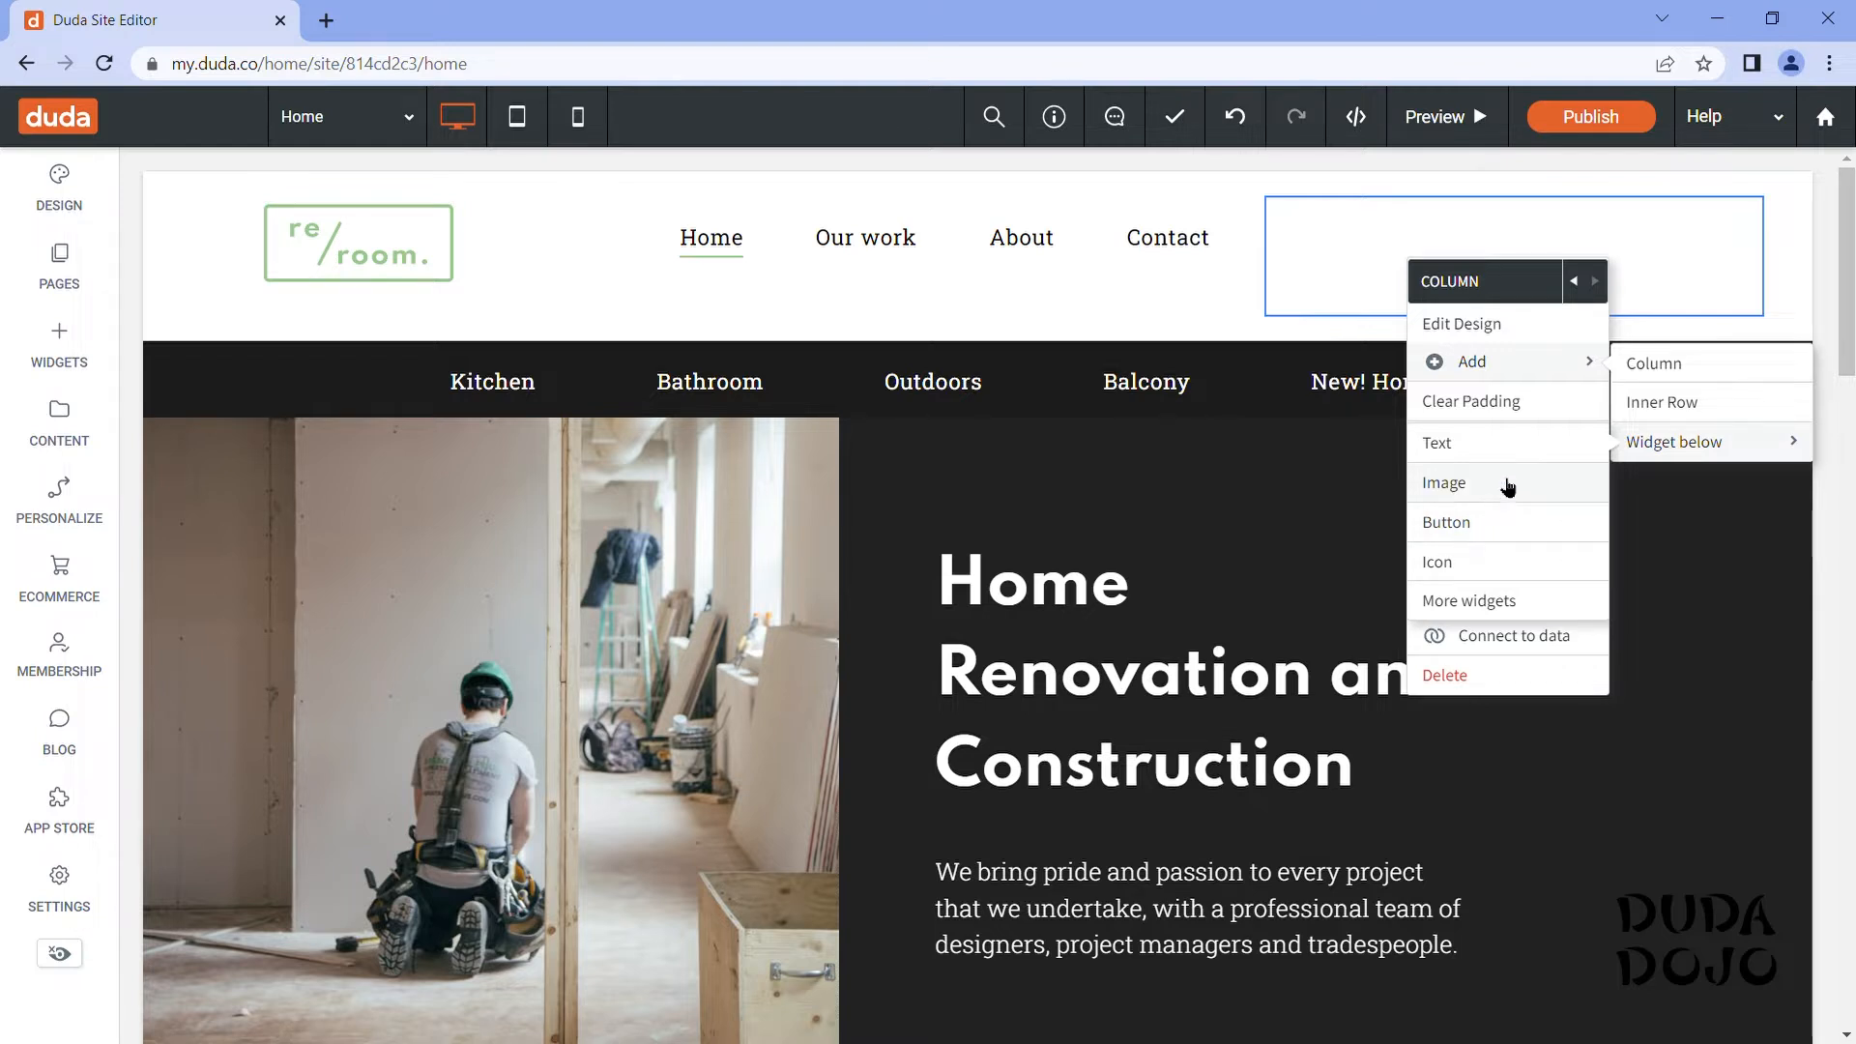
pyautogui.click(56, 354)
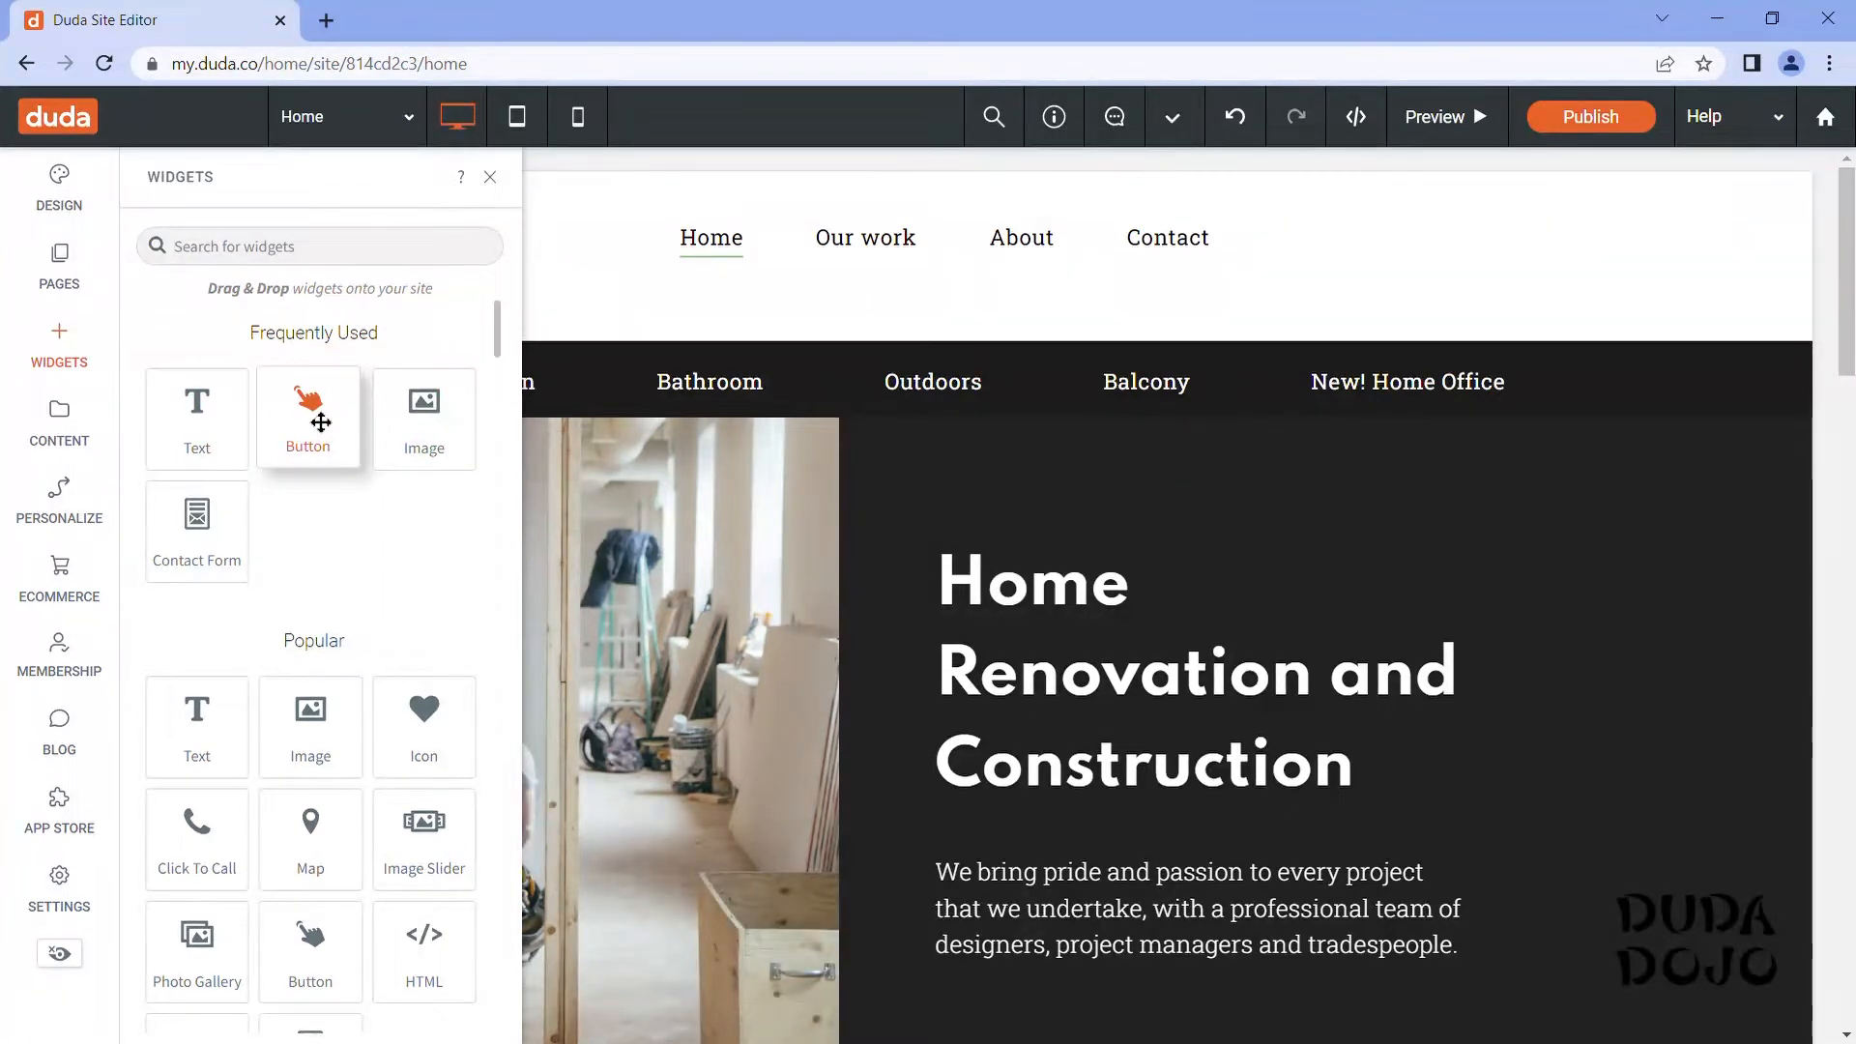
pyautogui.moveTo(320, 422); pyautogui.dragTo(1686, 264)
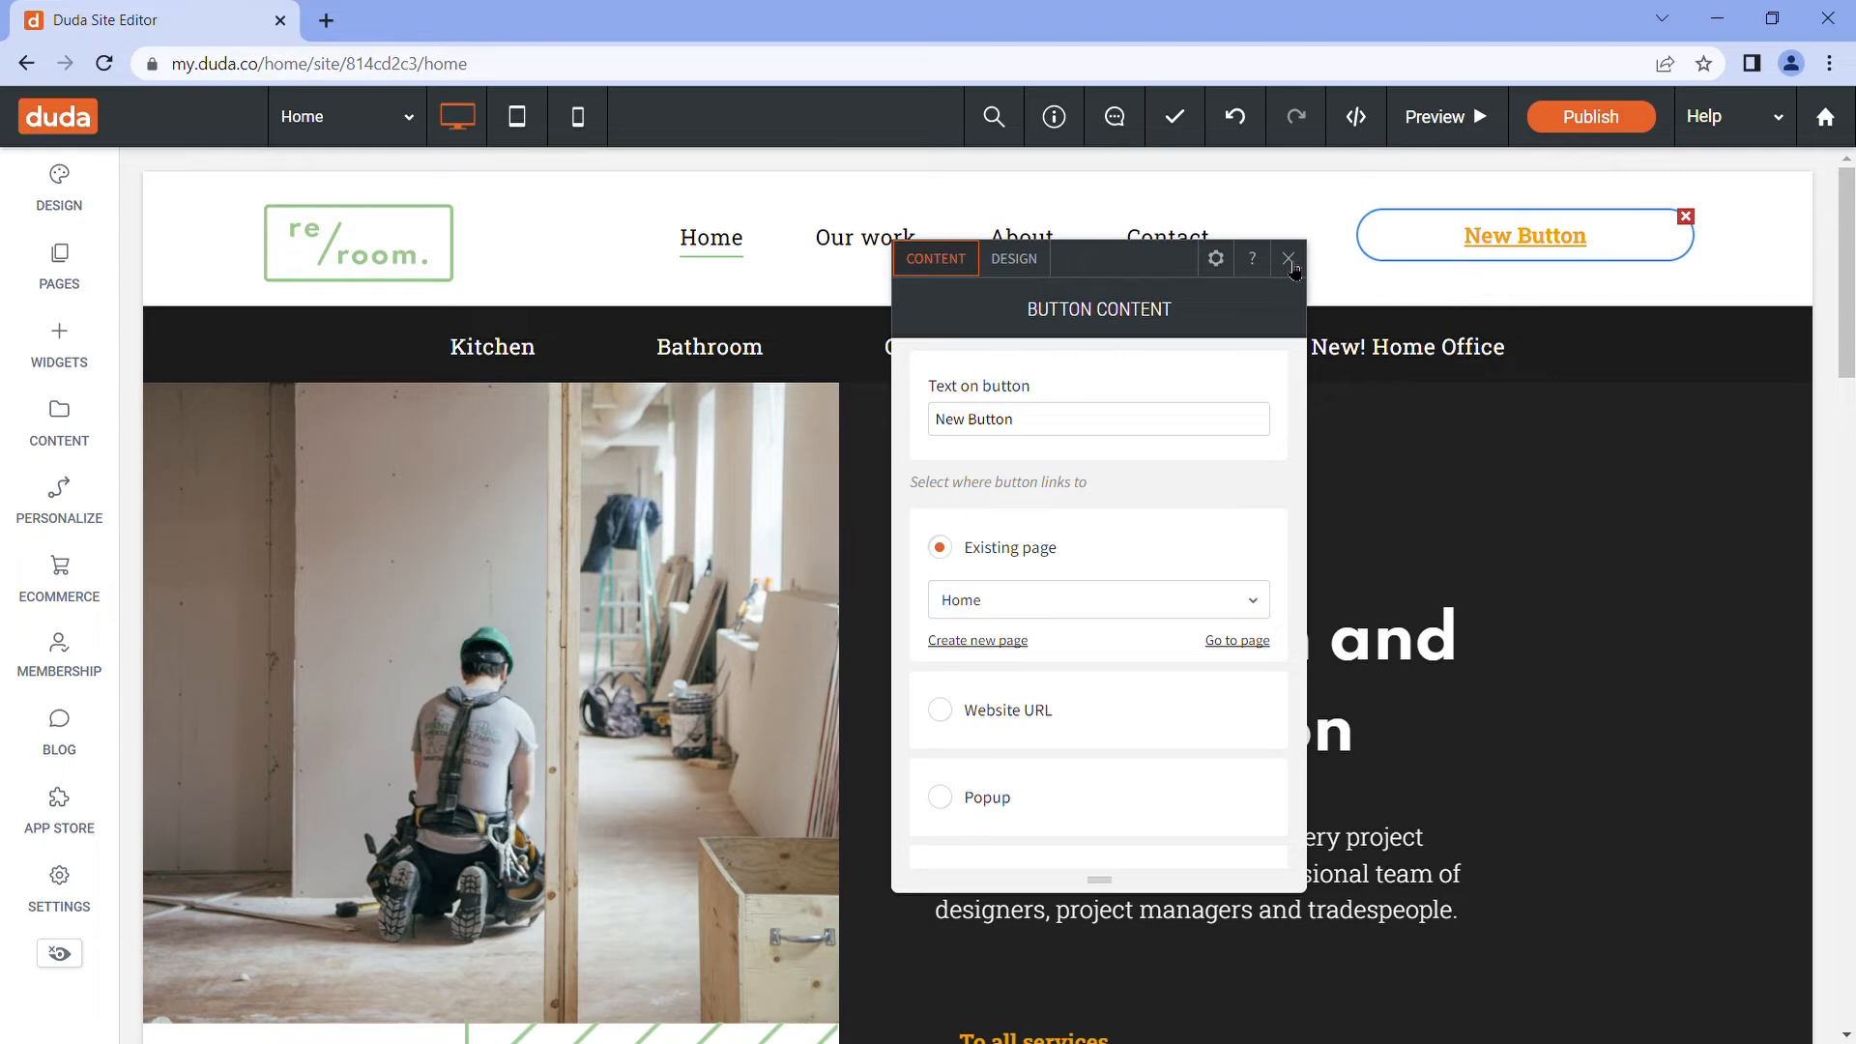
pyautogui.click(1289, 261)
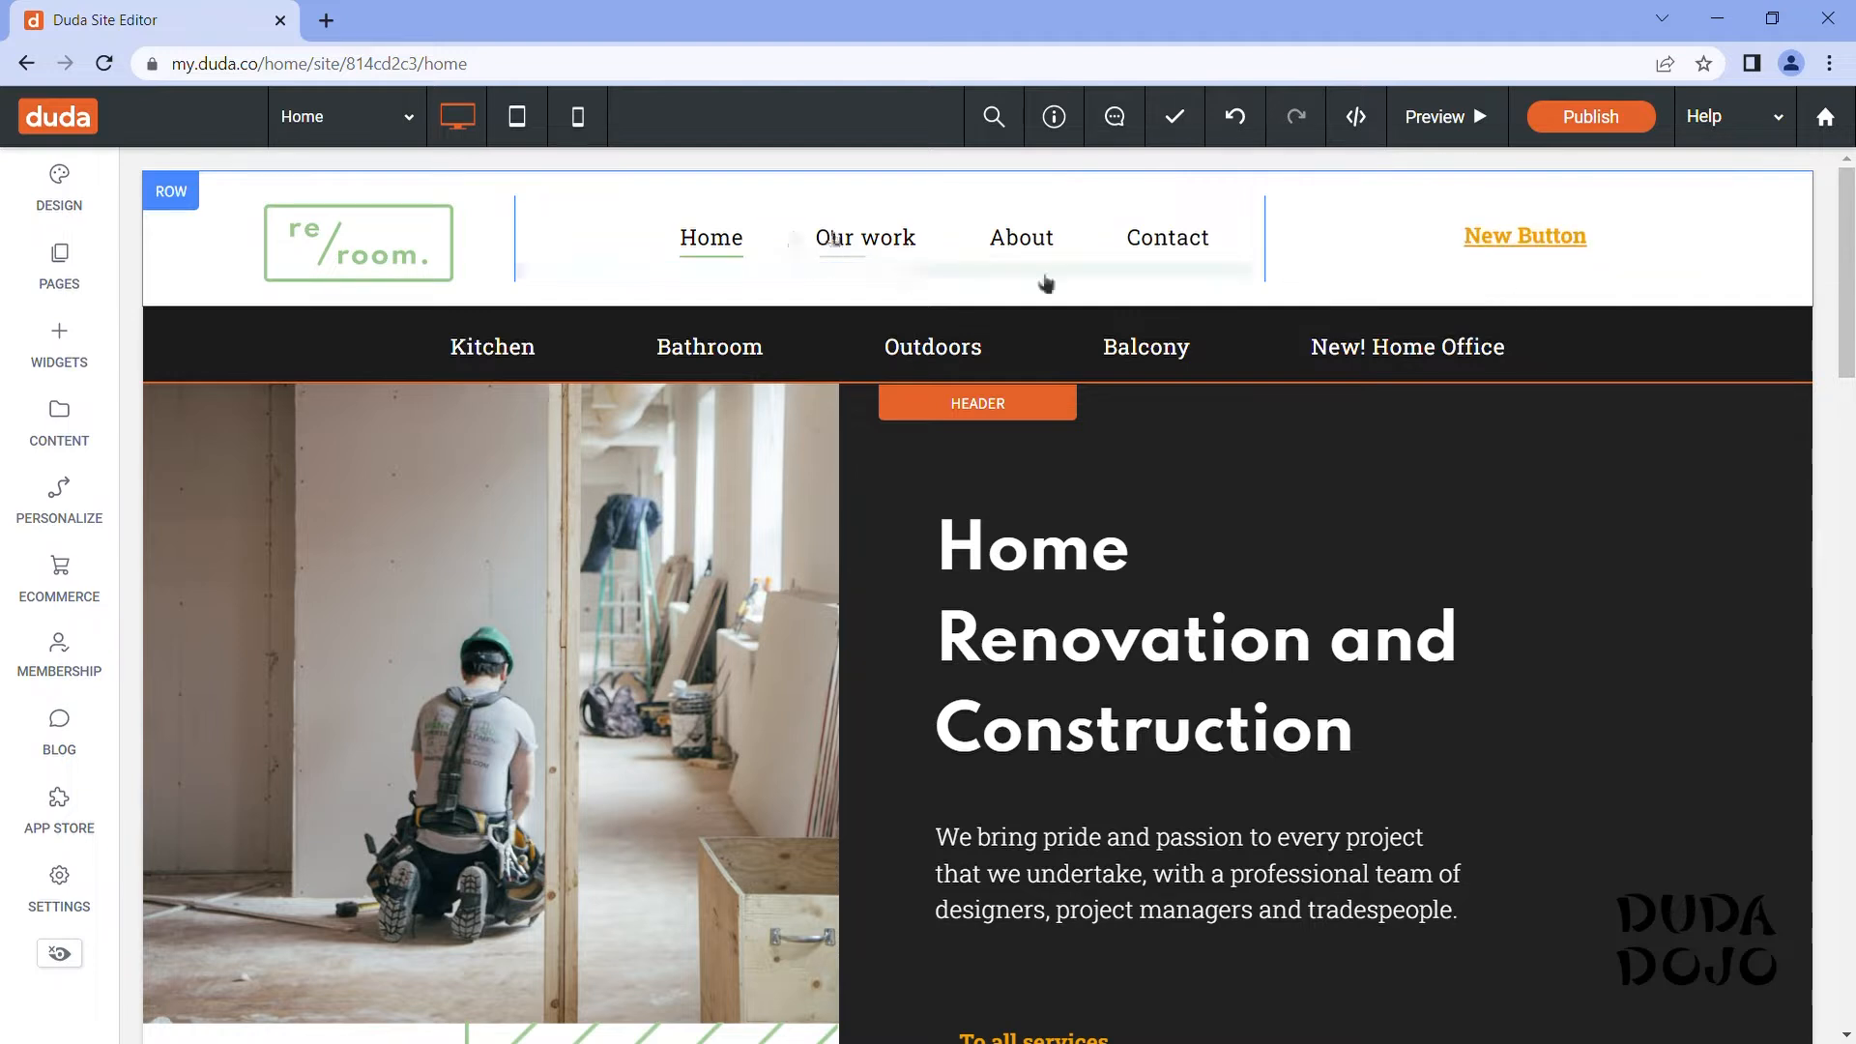
# Step: Replace the header button's text with the business phone number
pyautogui.click(1500, 241)
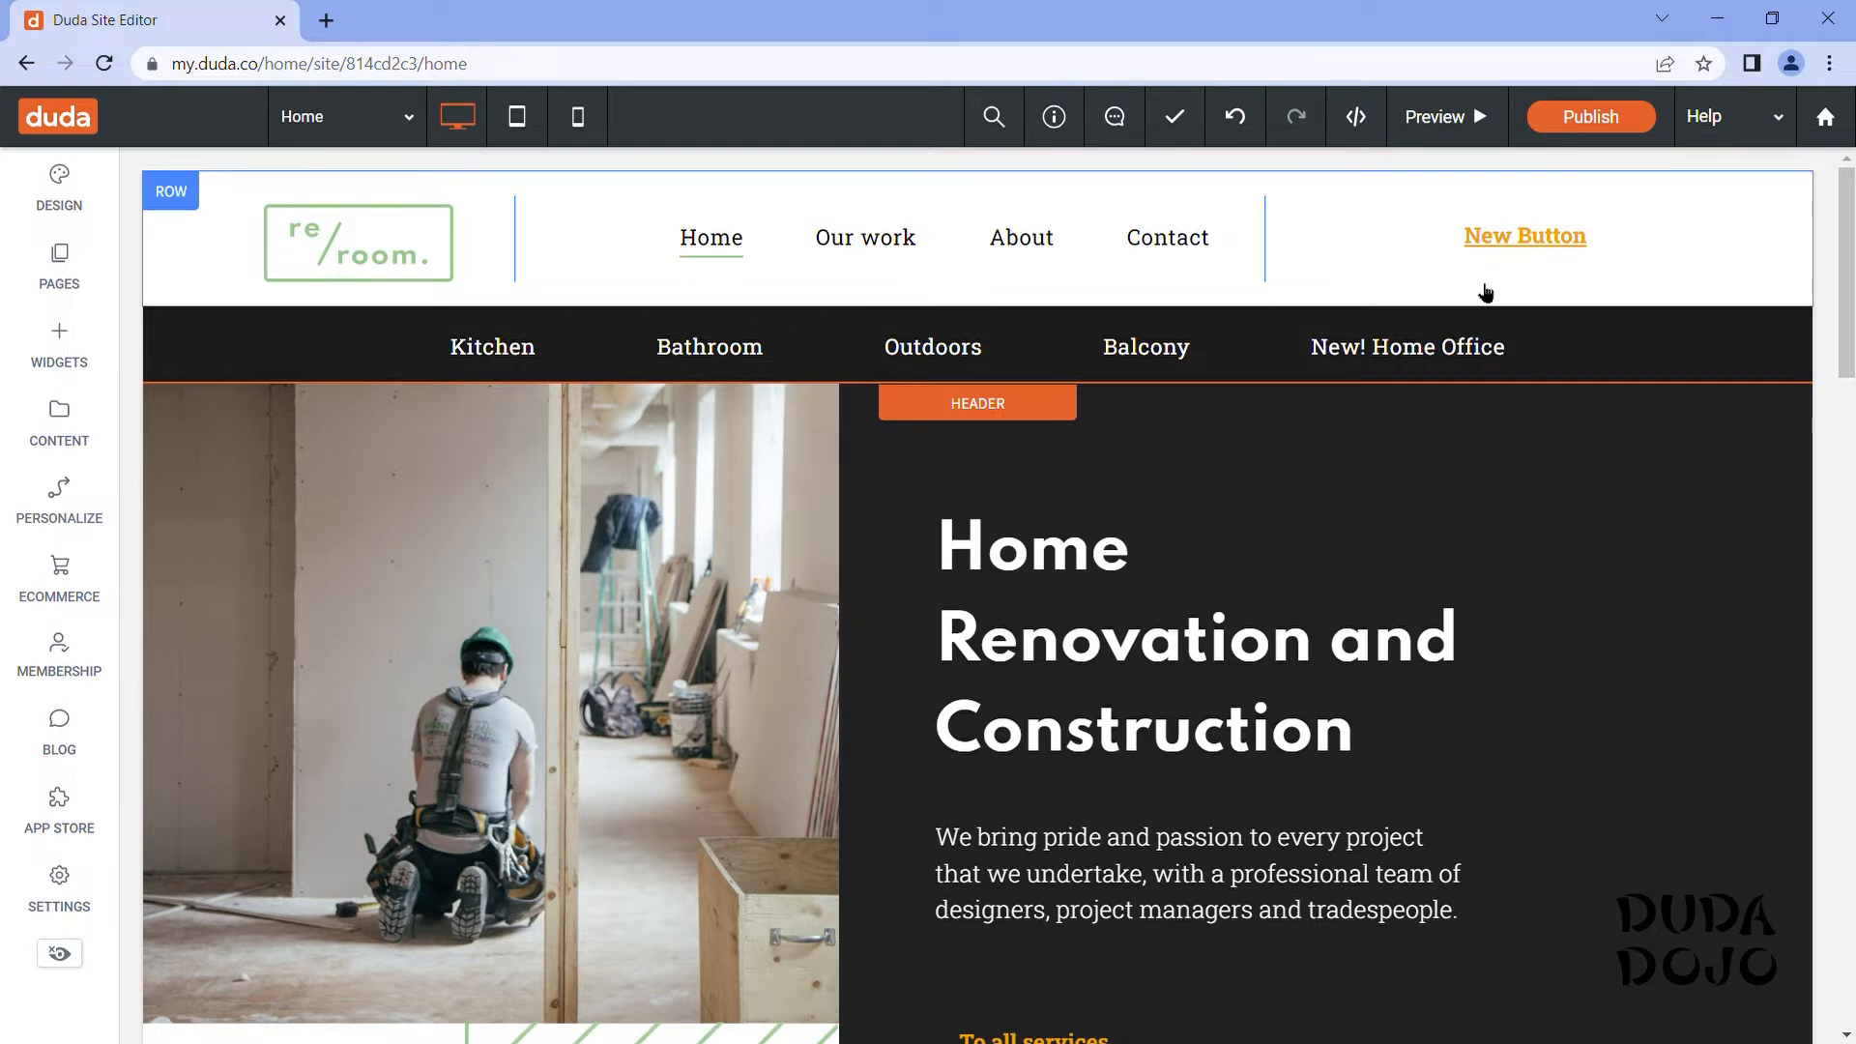
pyautogui.click(1428, 259)
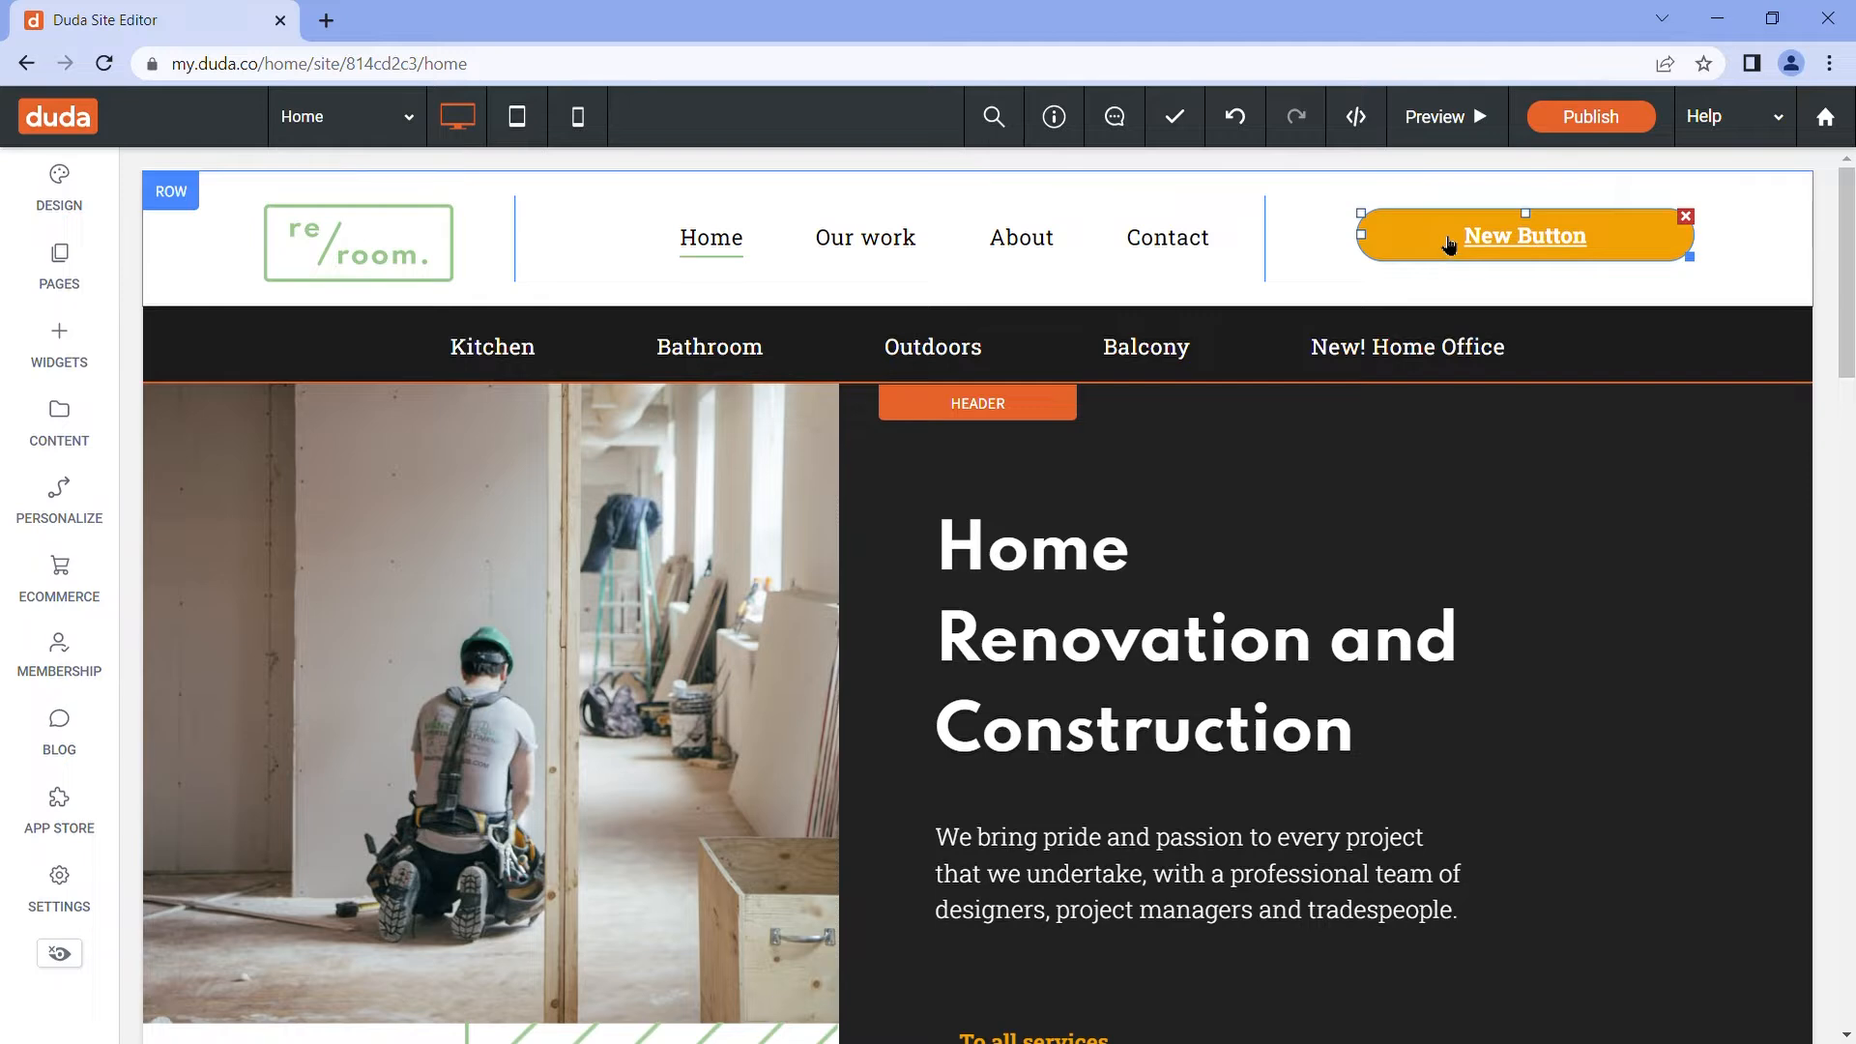
pyautogui.click(1527, 237)
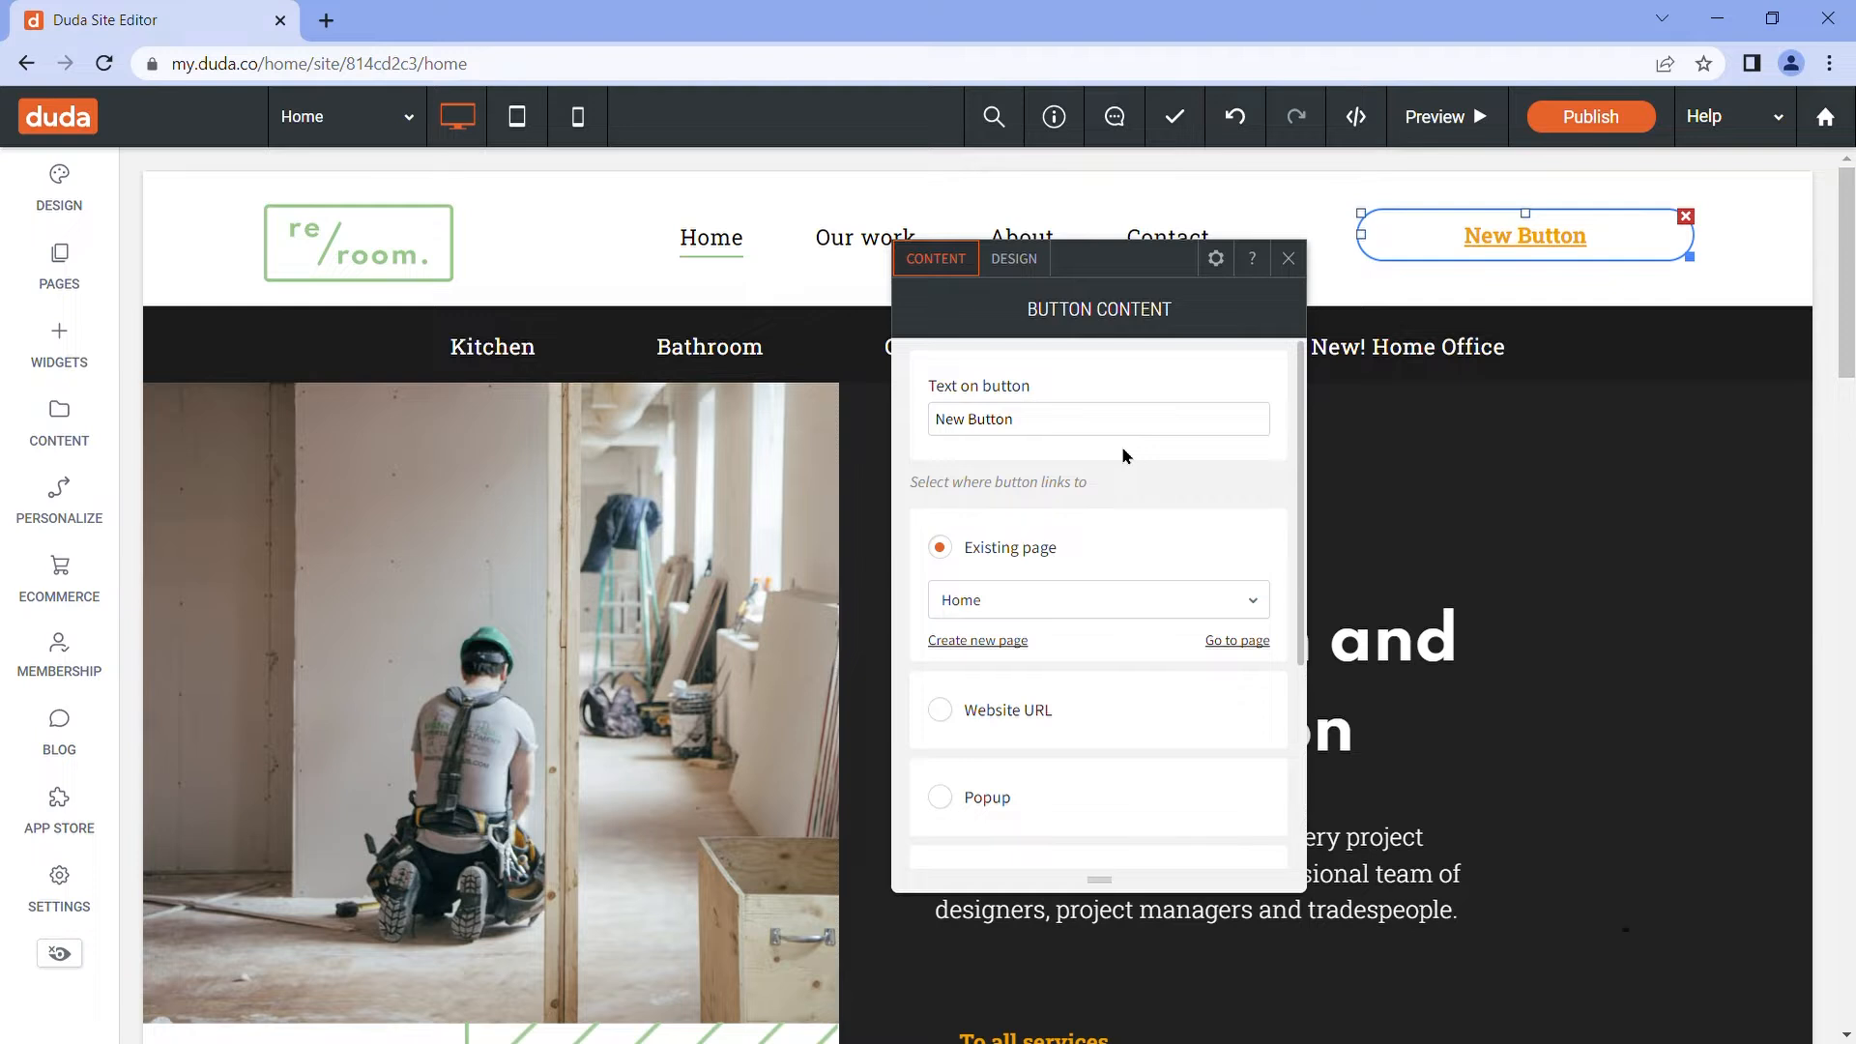
pyautogui.click(946, 433)
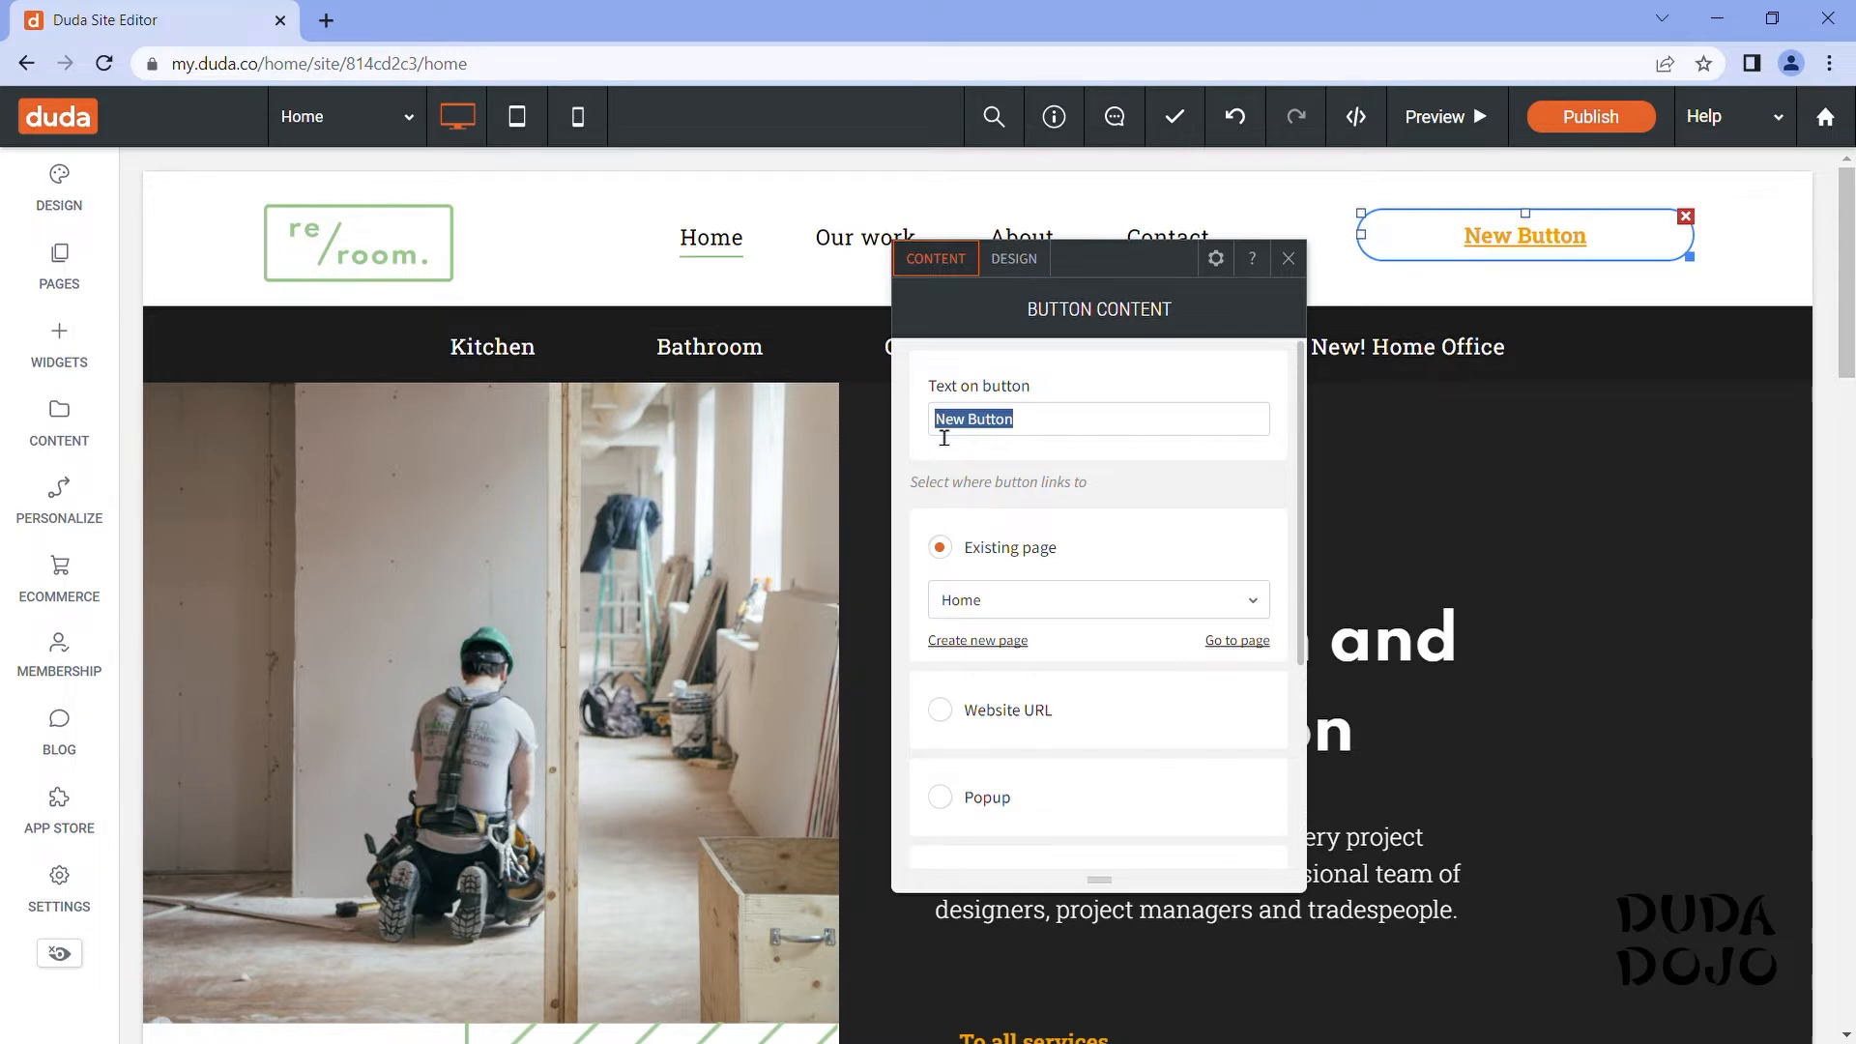
pyautogui.write('555-')
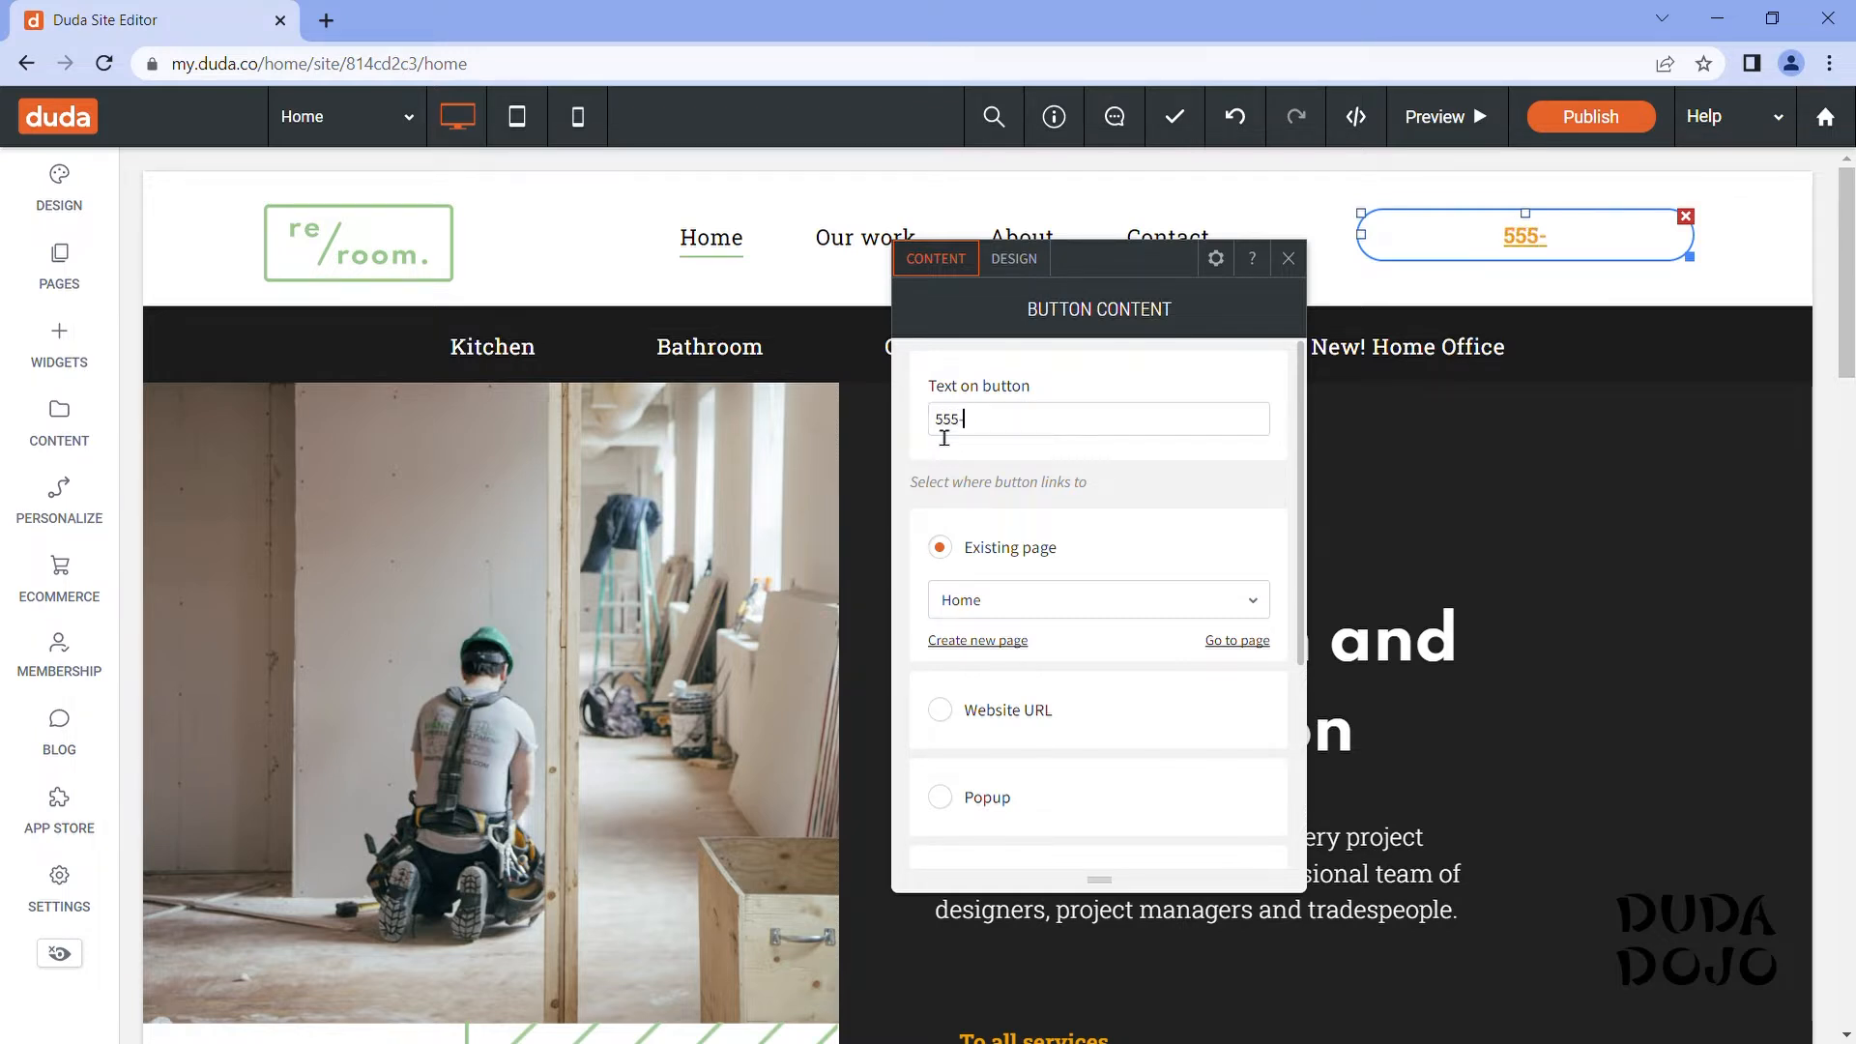
pyautogui.write('555-5555')
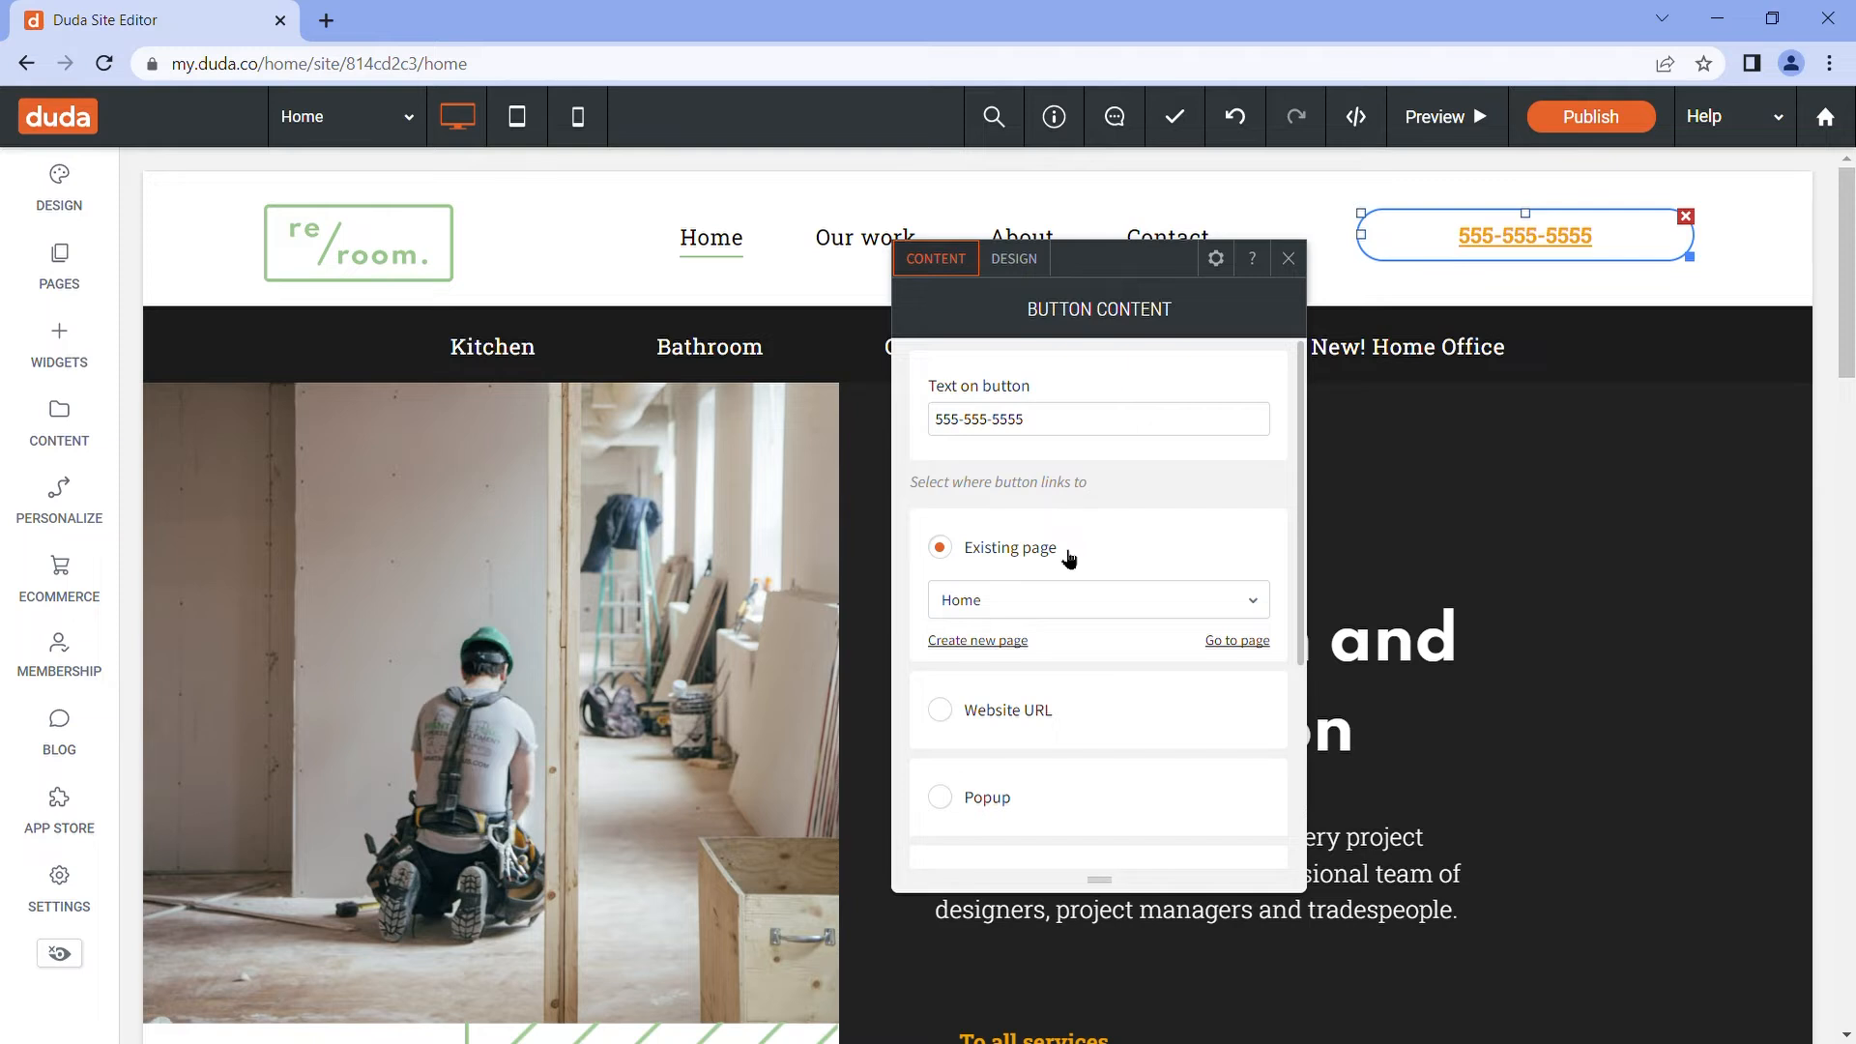
# Step: Link the header button to Click to call using the saved Office phone number
pyautogui.scroll(-3, 1067, 559)
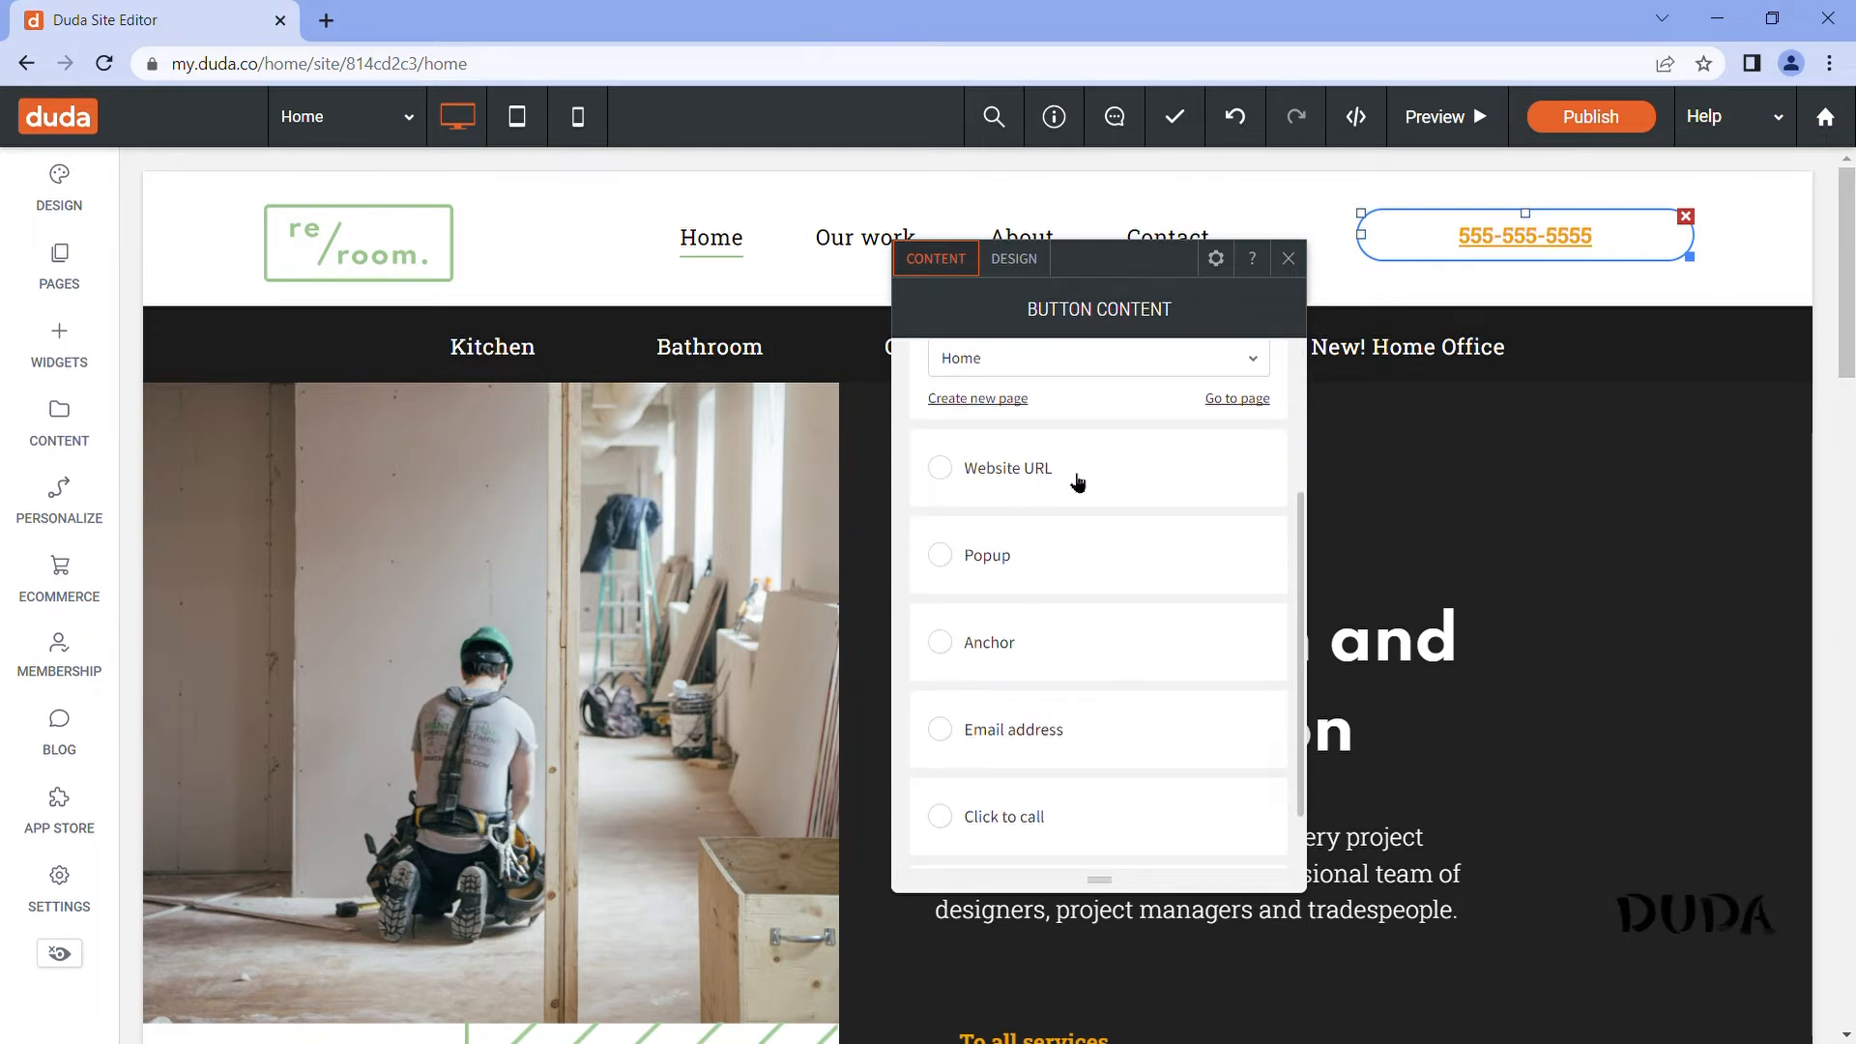
pyautogui.scroll(-1, 1077, 480)
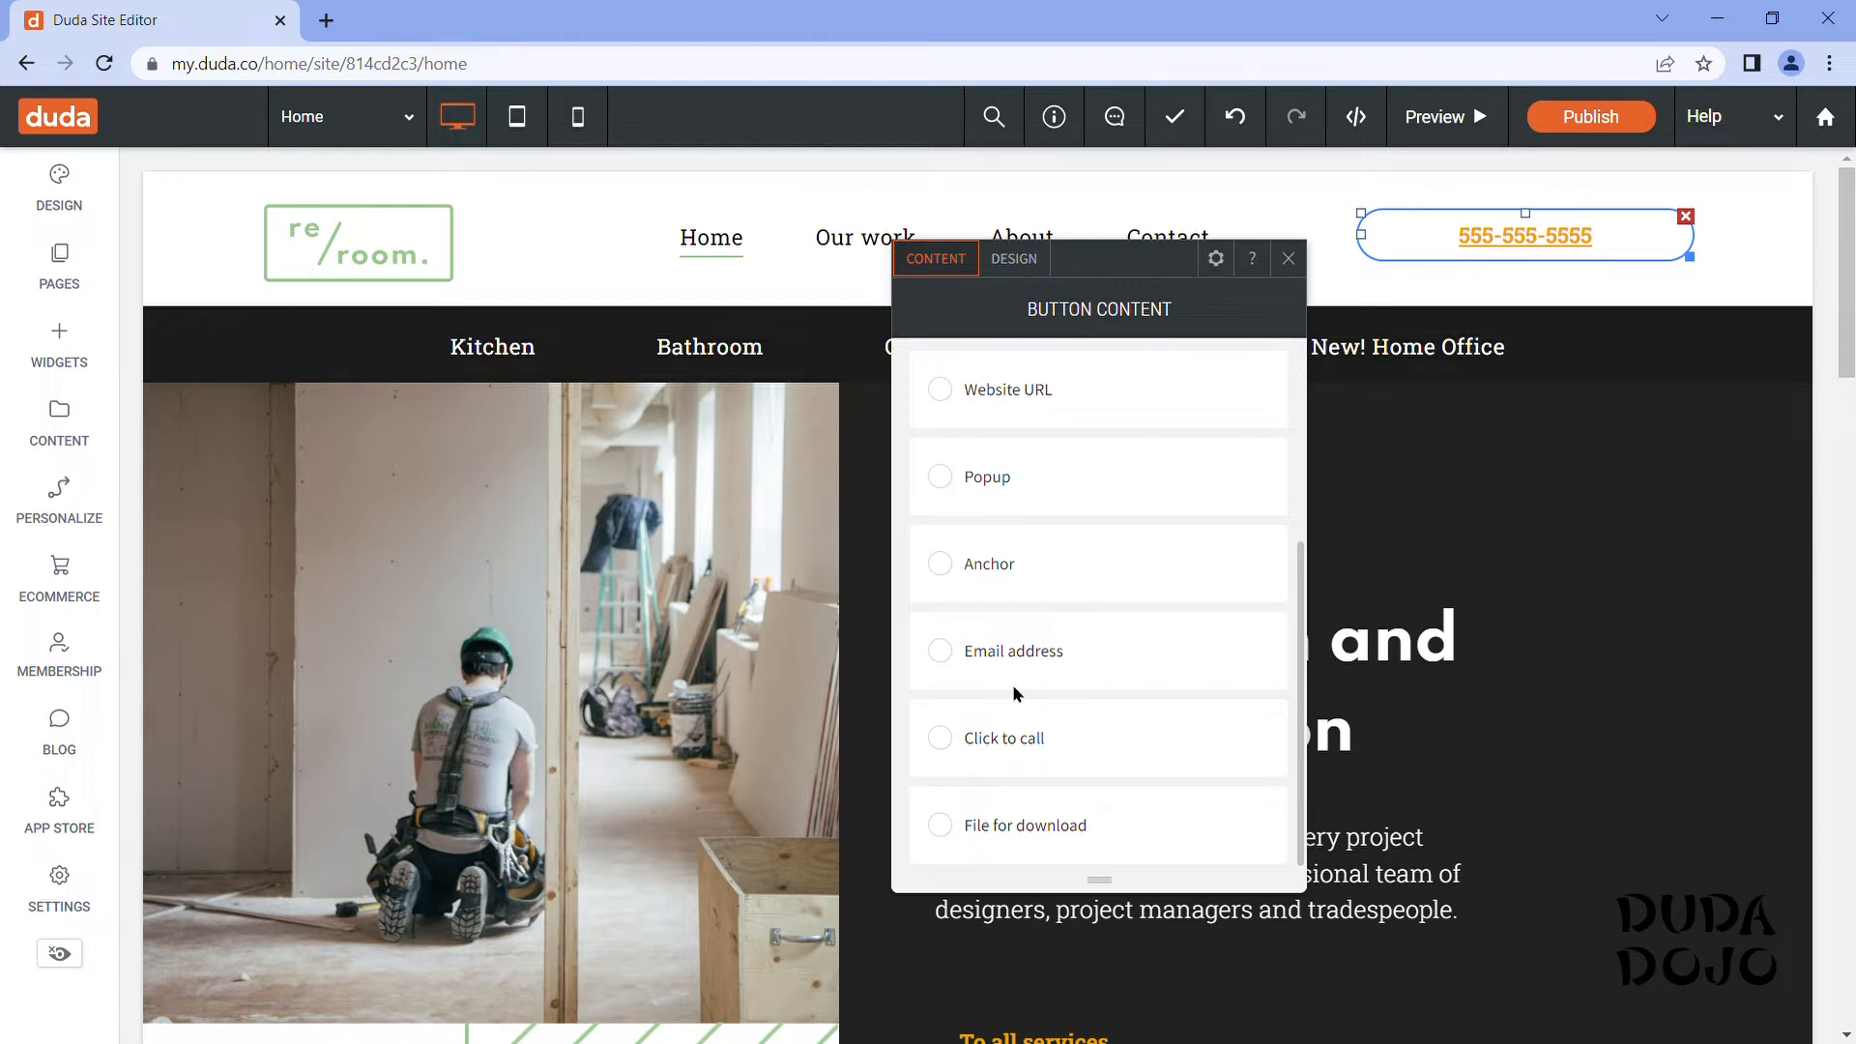
pyautogui.click(1031, 744)
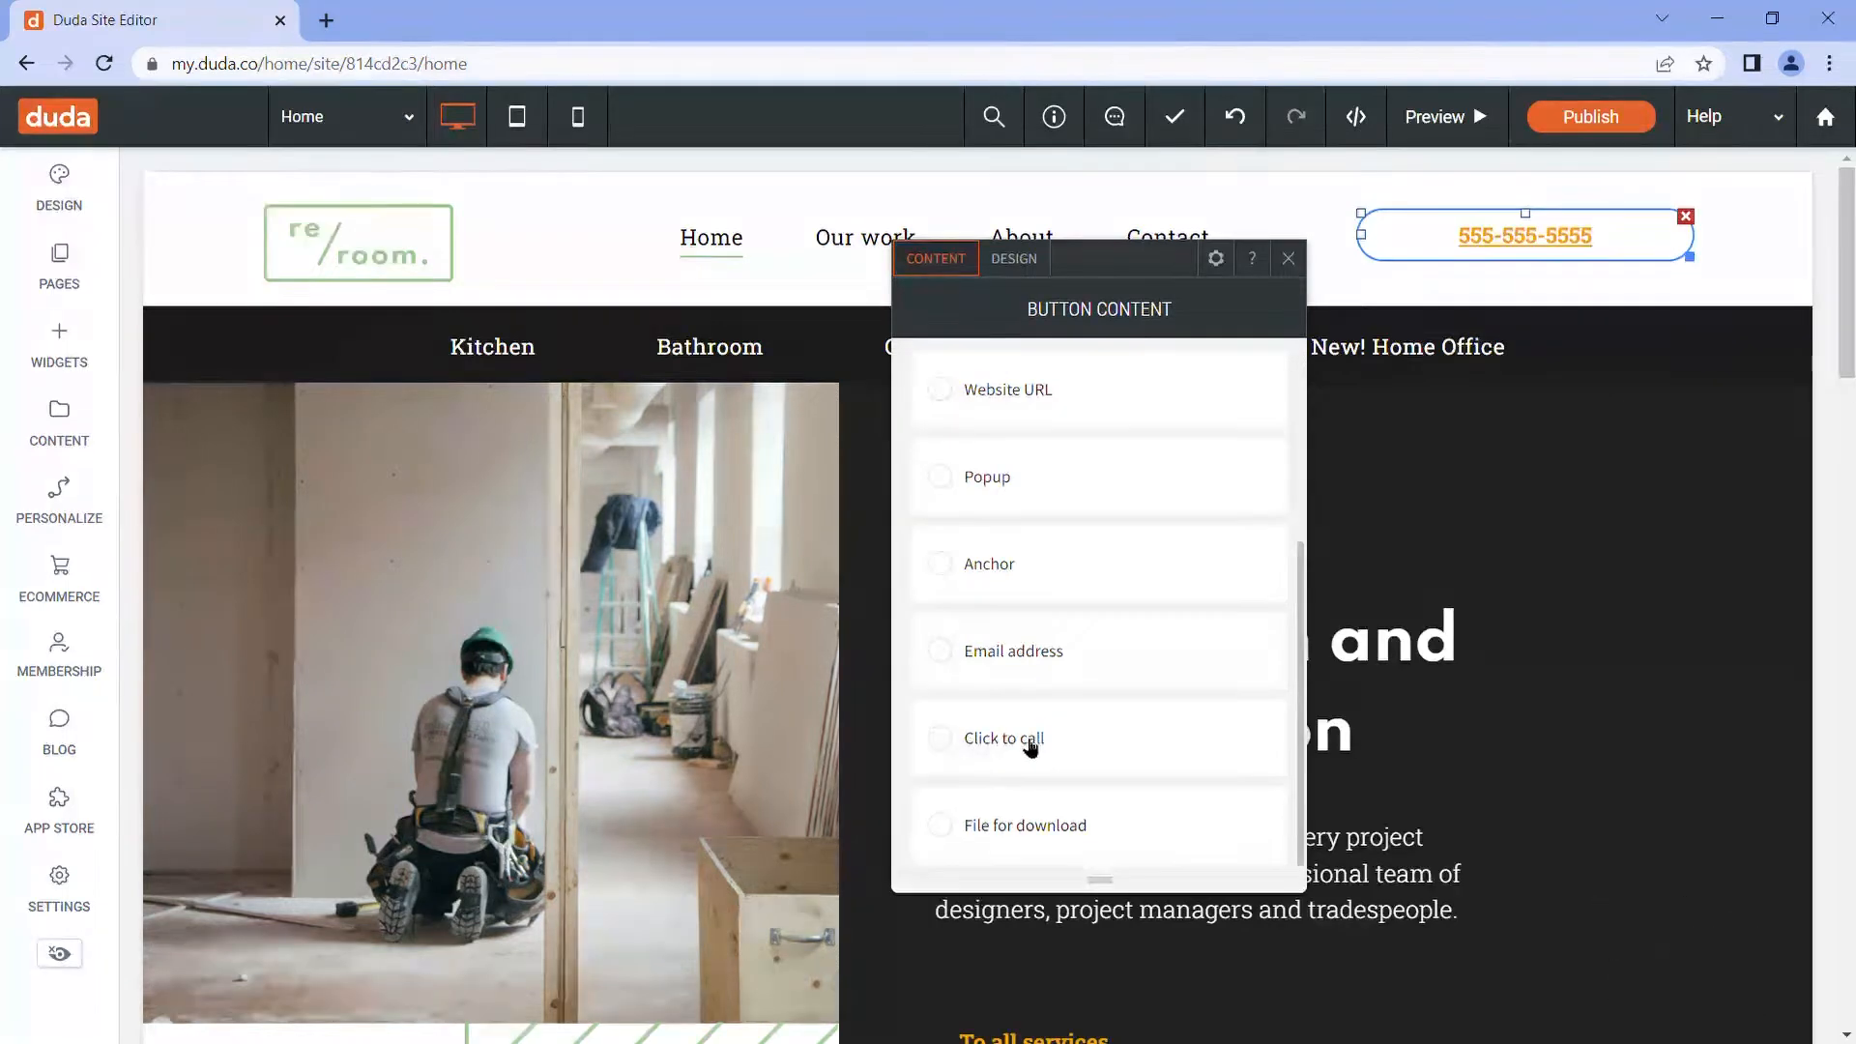
pyautogui.click(949, 744)
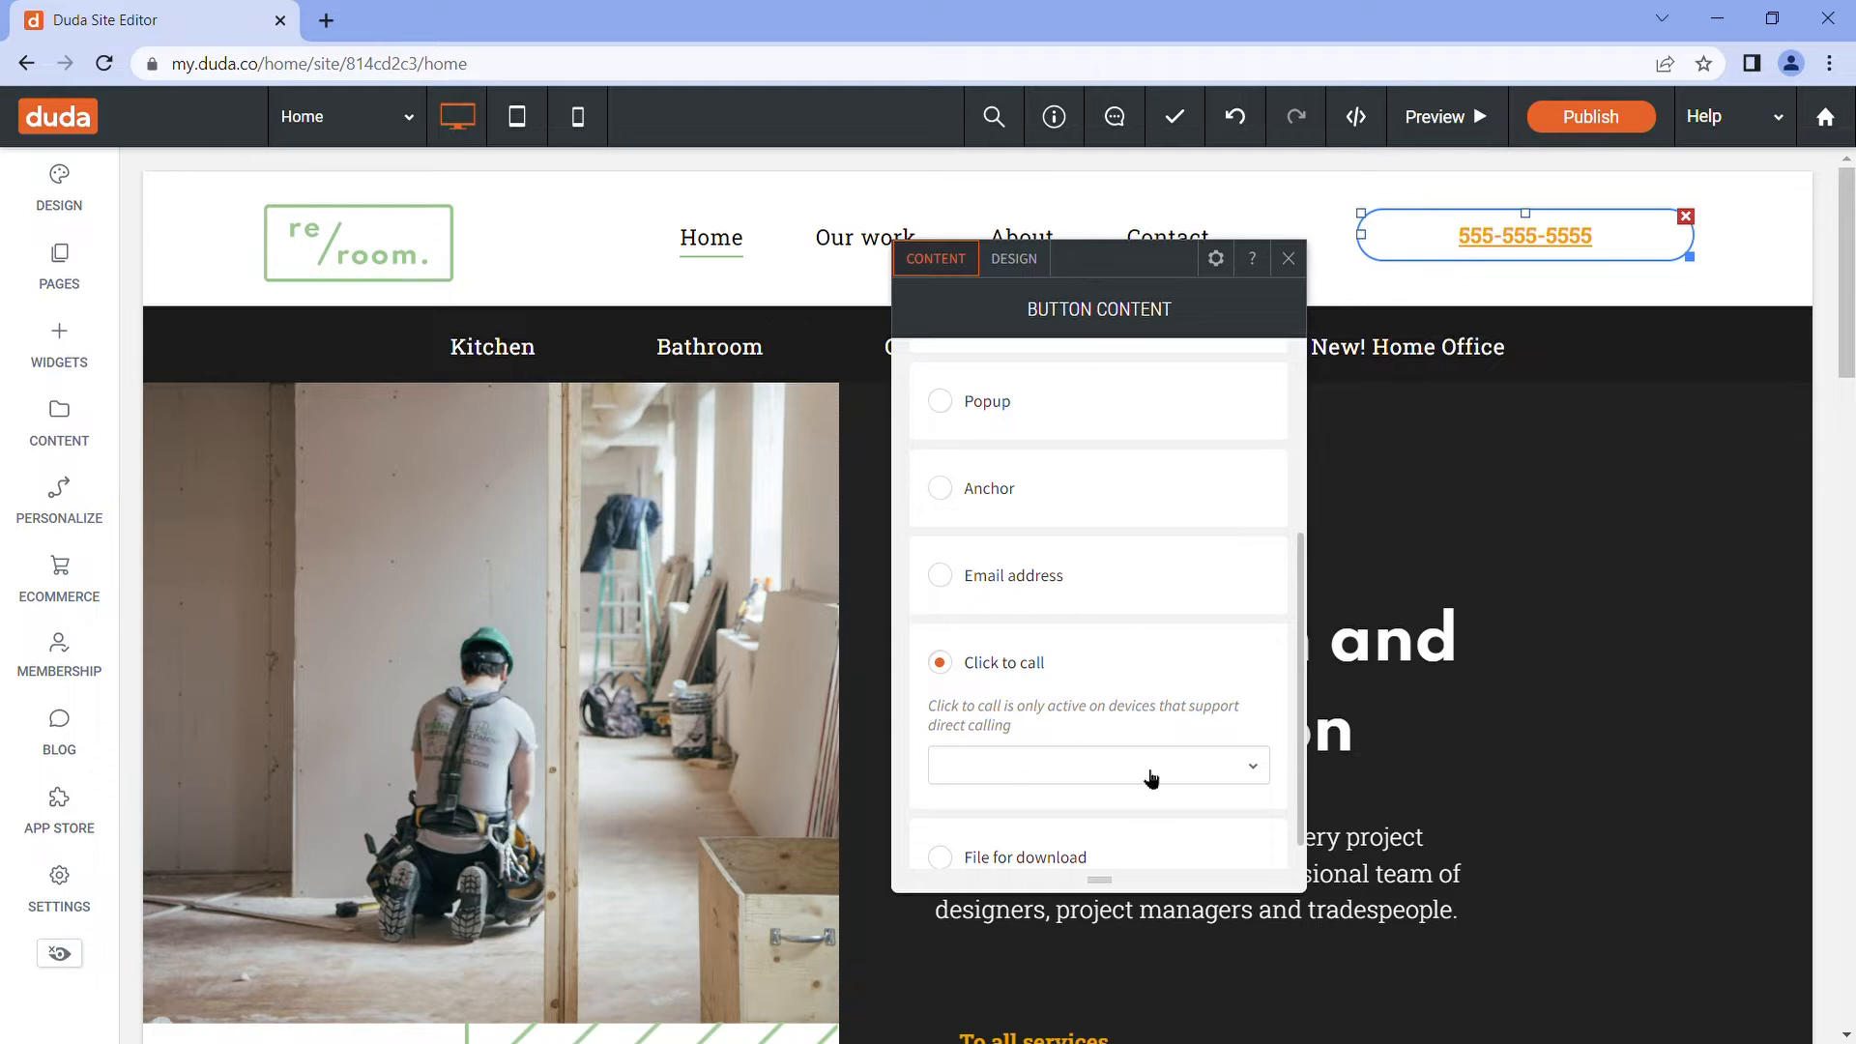
pyautogui.click(1246, 768)
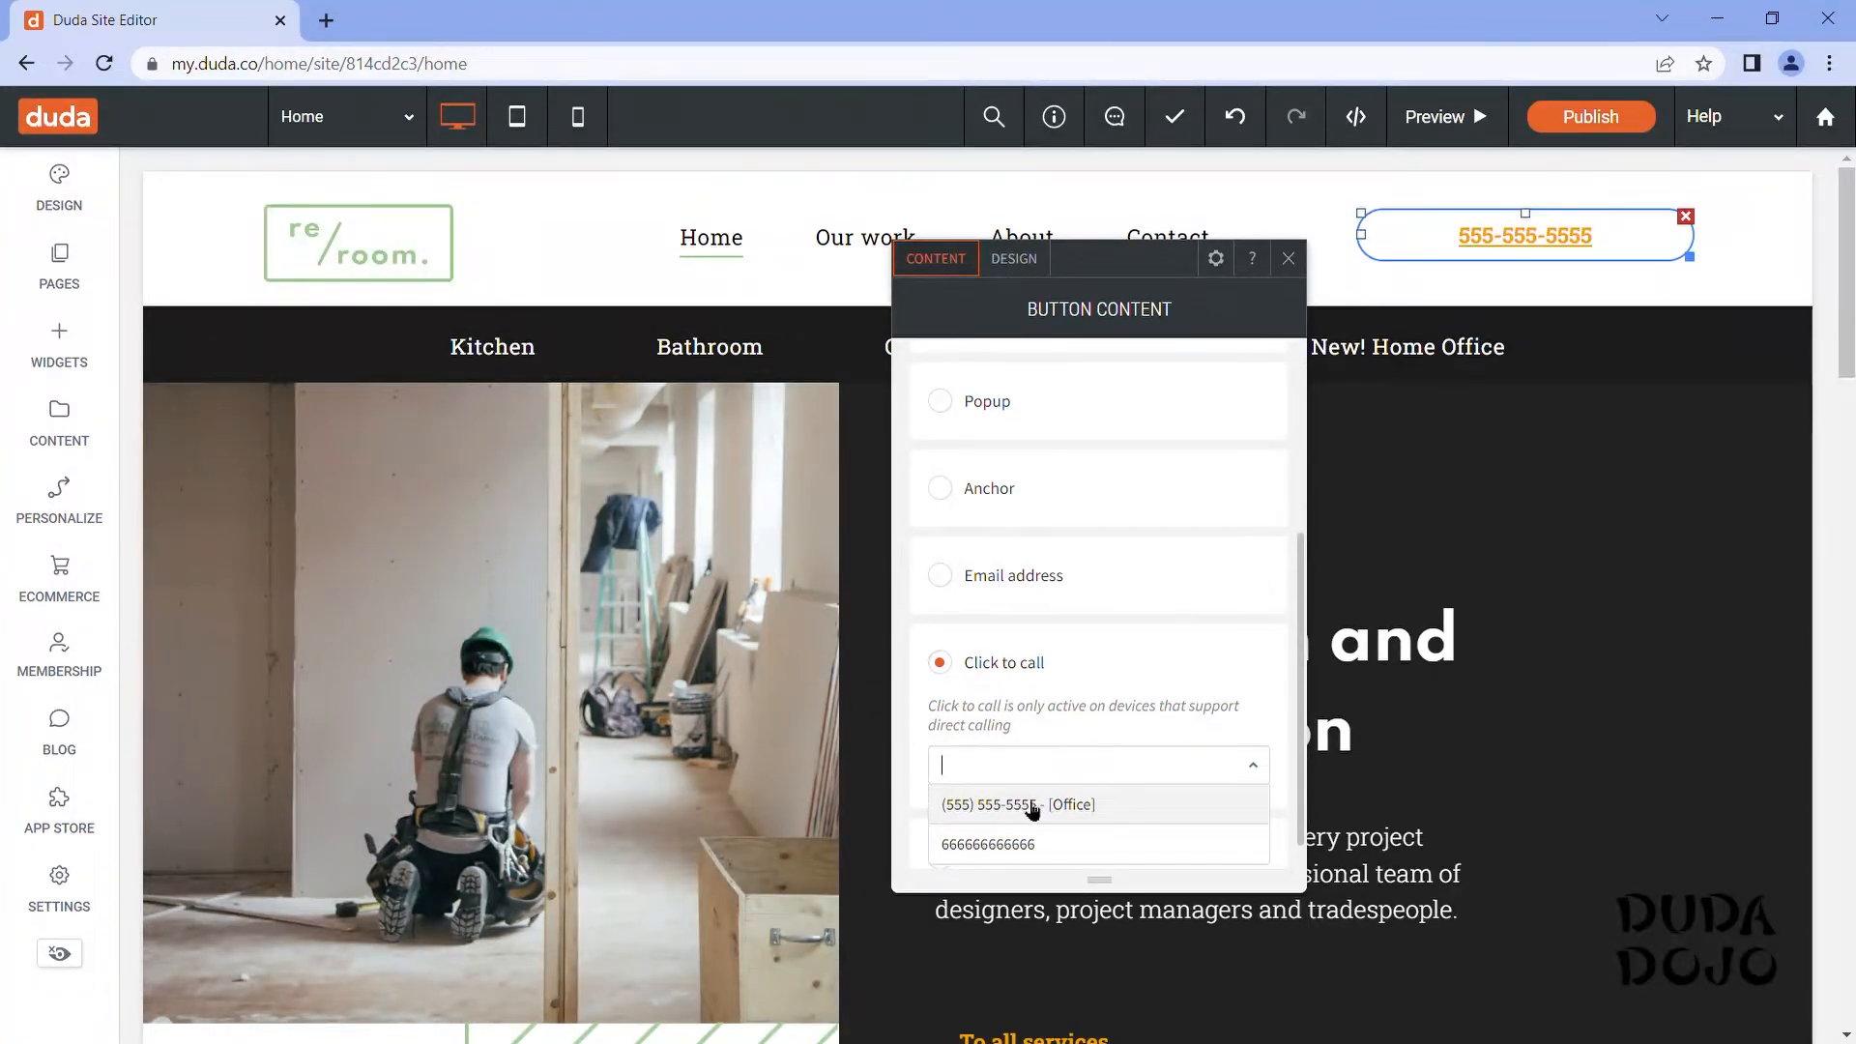
pyautogui.click(1031, 808)
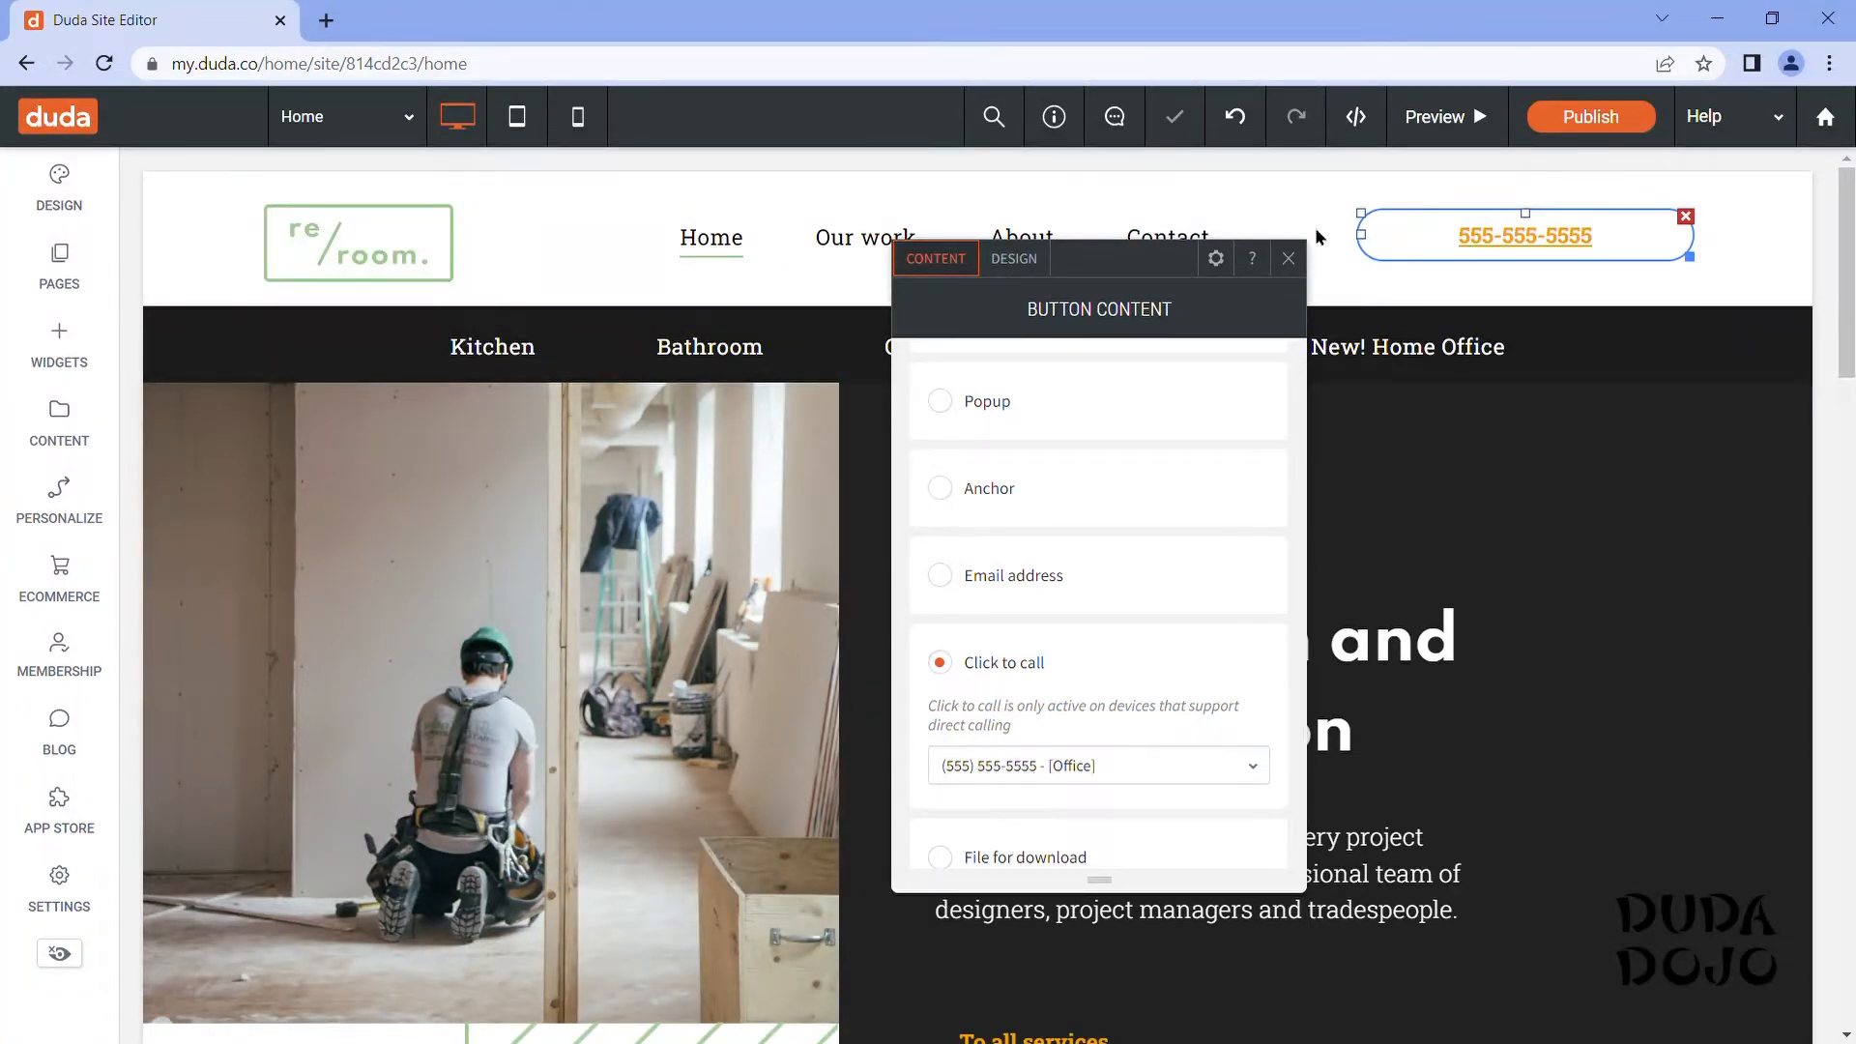
pyautogui.click(1288, 258)
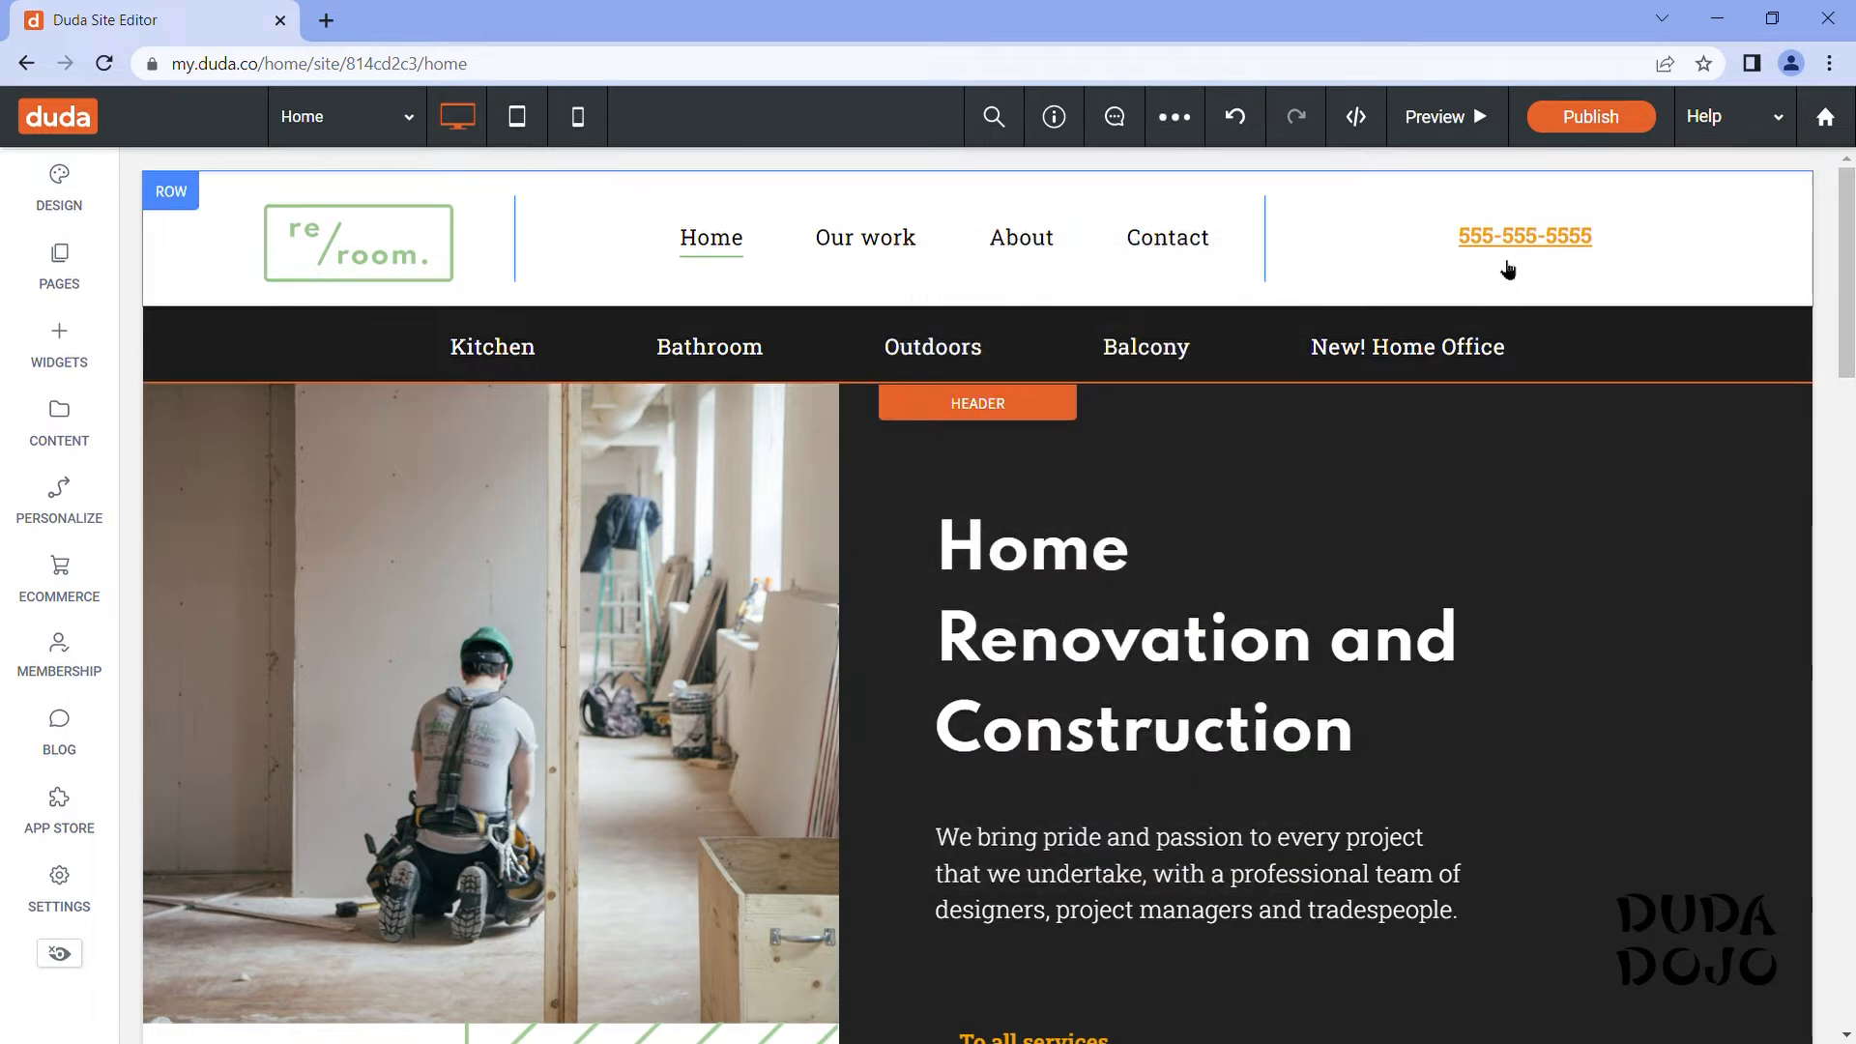
# Step: Preview the home page down to the "Ready to start your renovation?" section, and return to the editor
pyautogui.click(1455, 120)
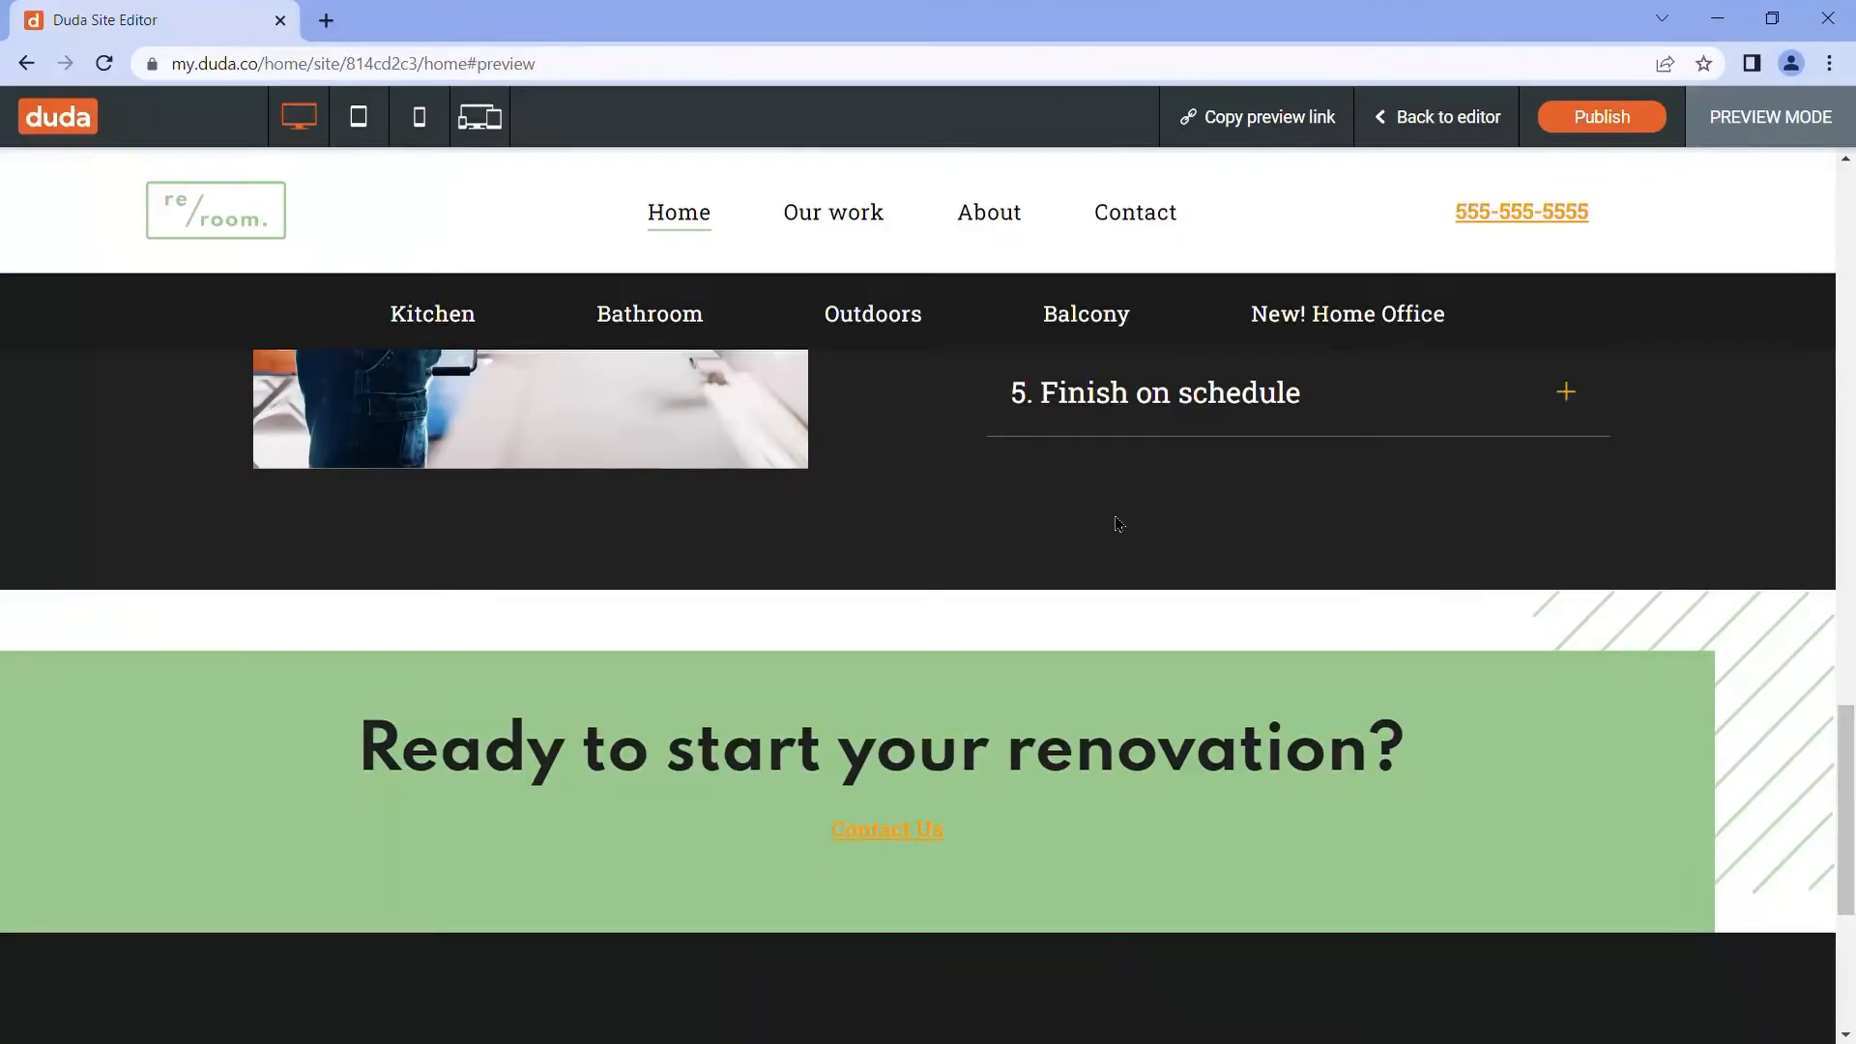
pyautogui.scroll(-3, 1112, 524)
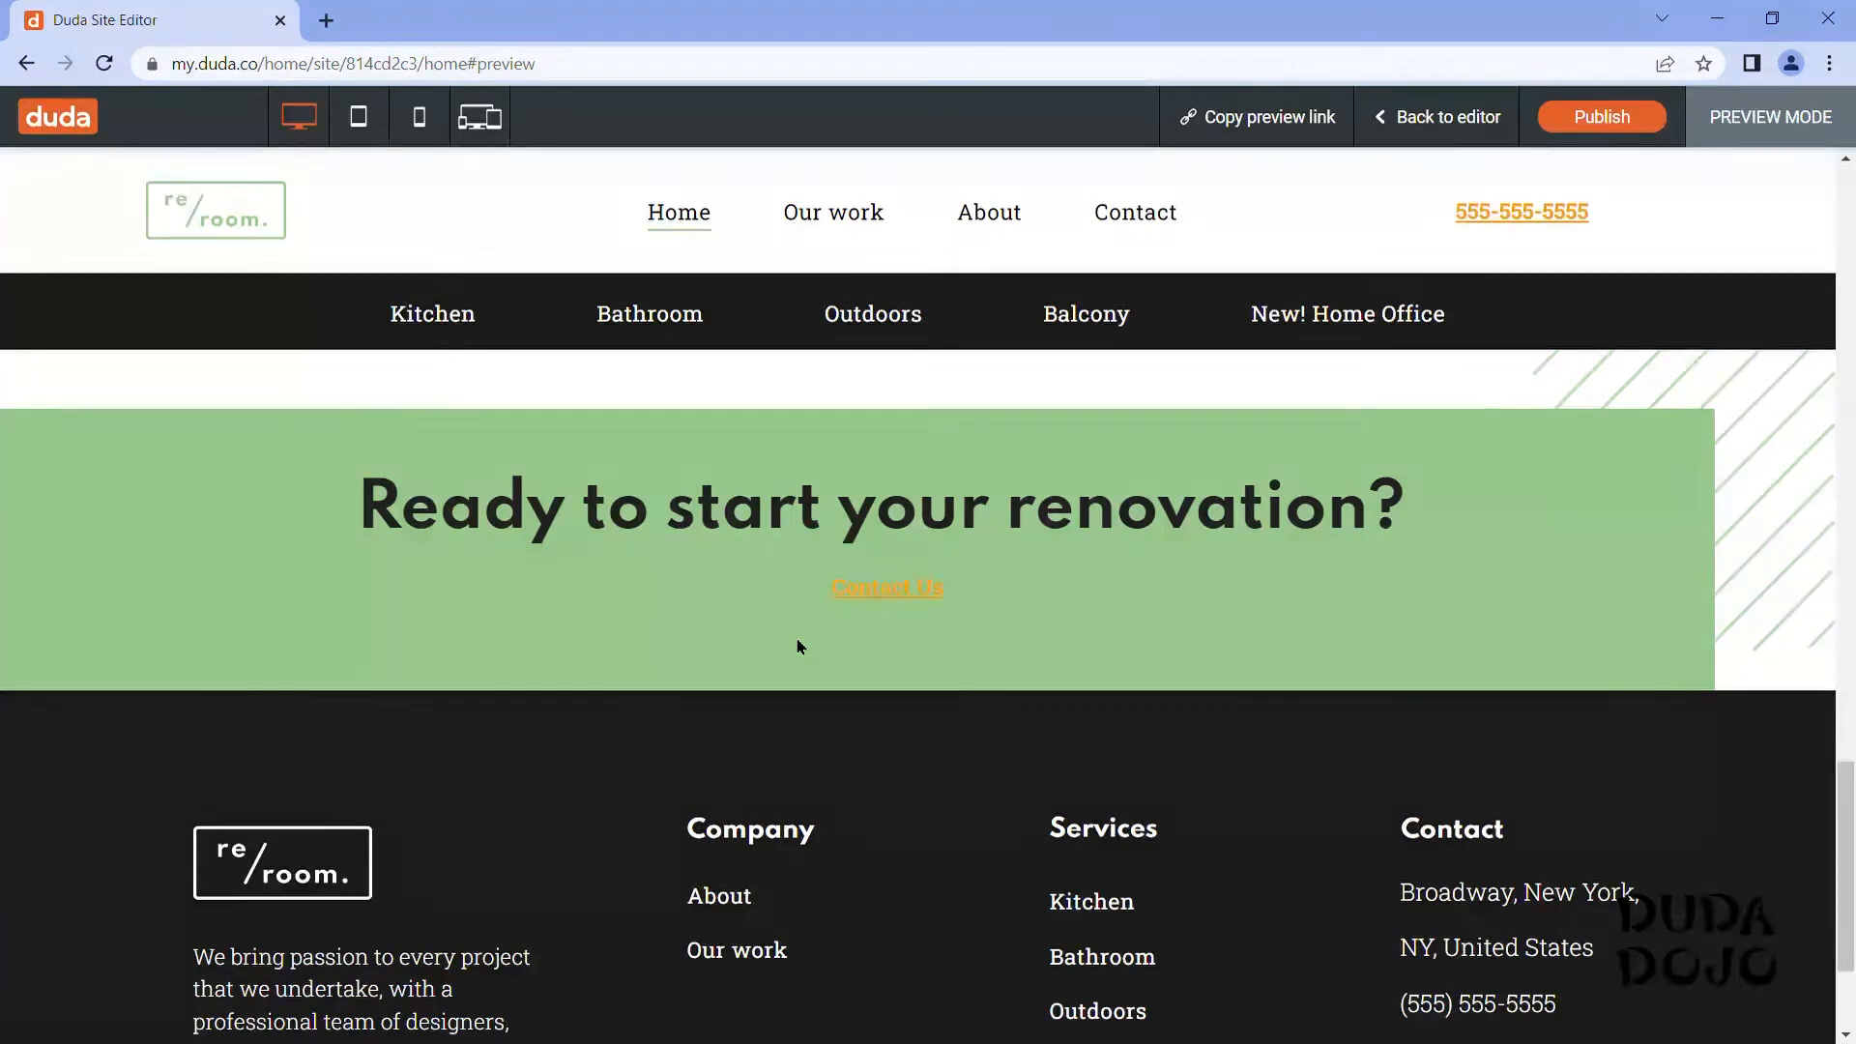
pyautogui.click(1383, 124)
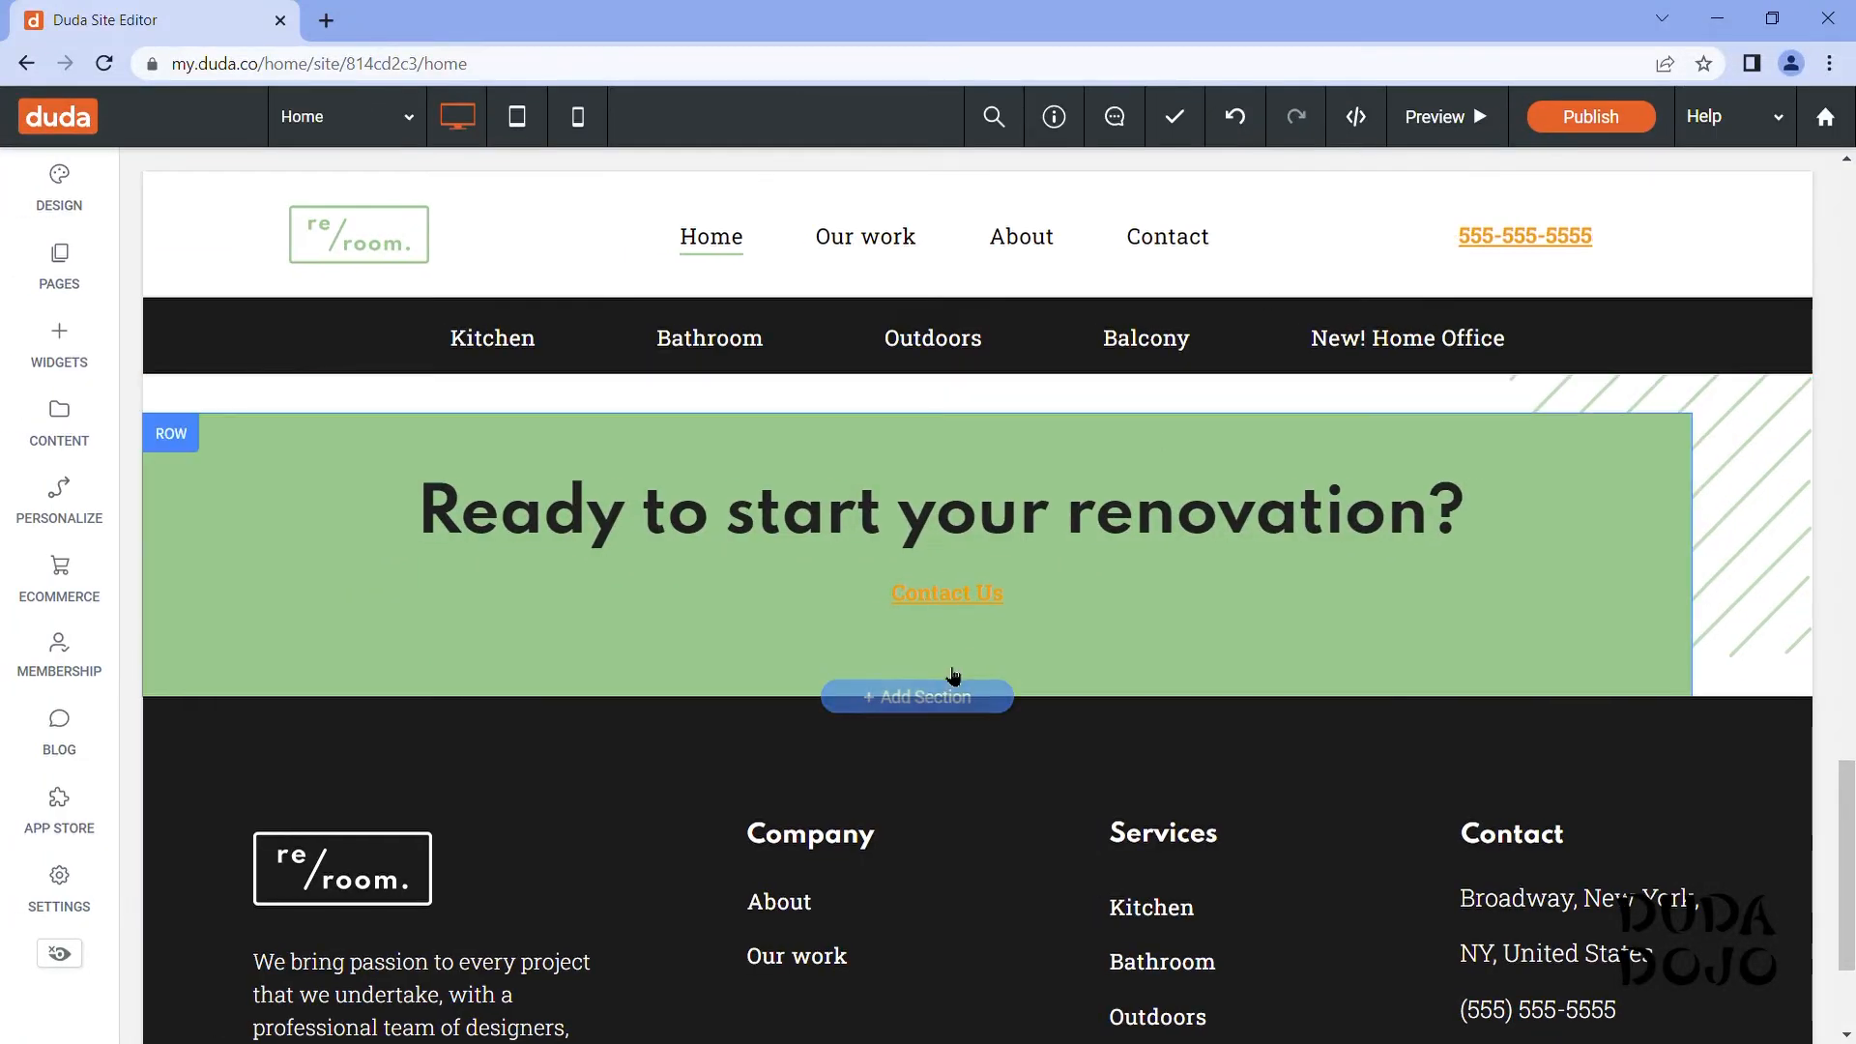
# Step: Set the font color of the "Contact Us" button text to the saved white, #ffffff
pyautogui.click(974, 595)
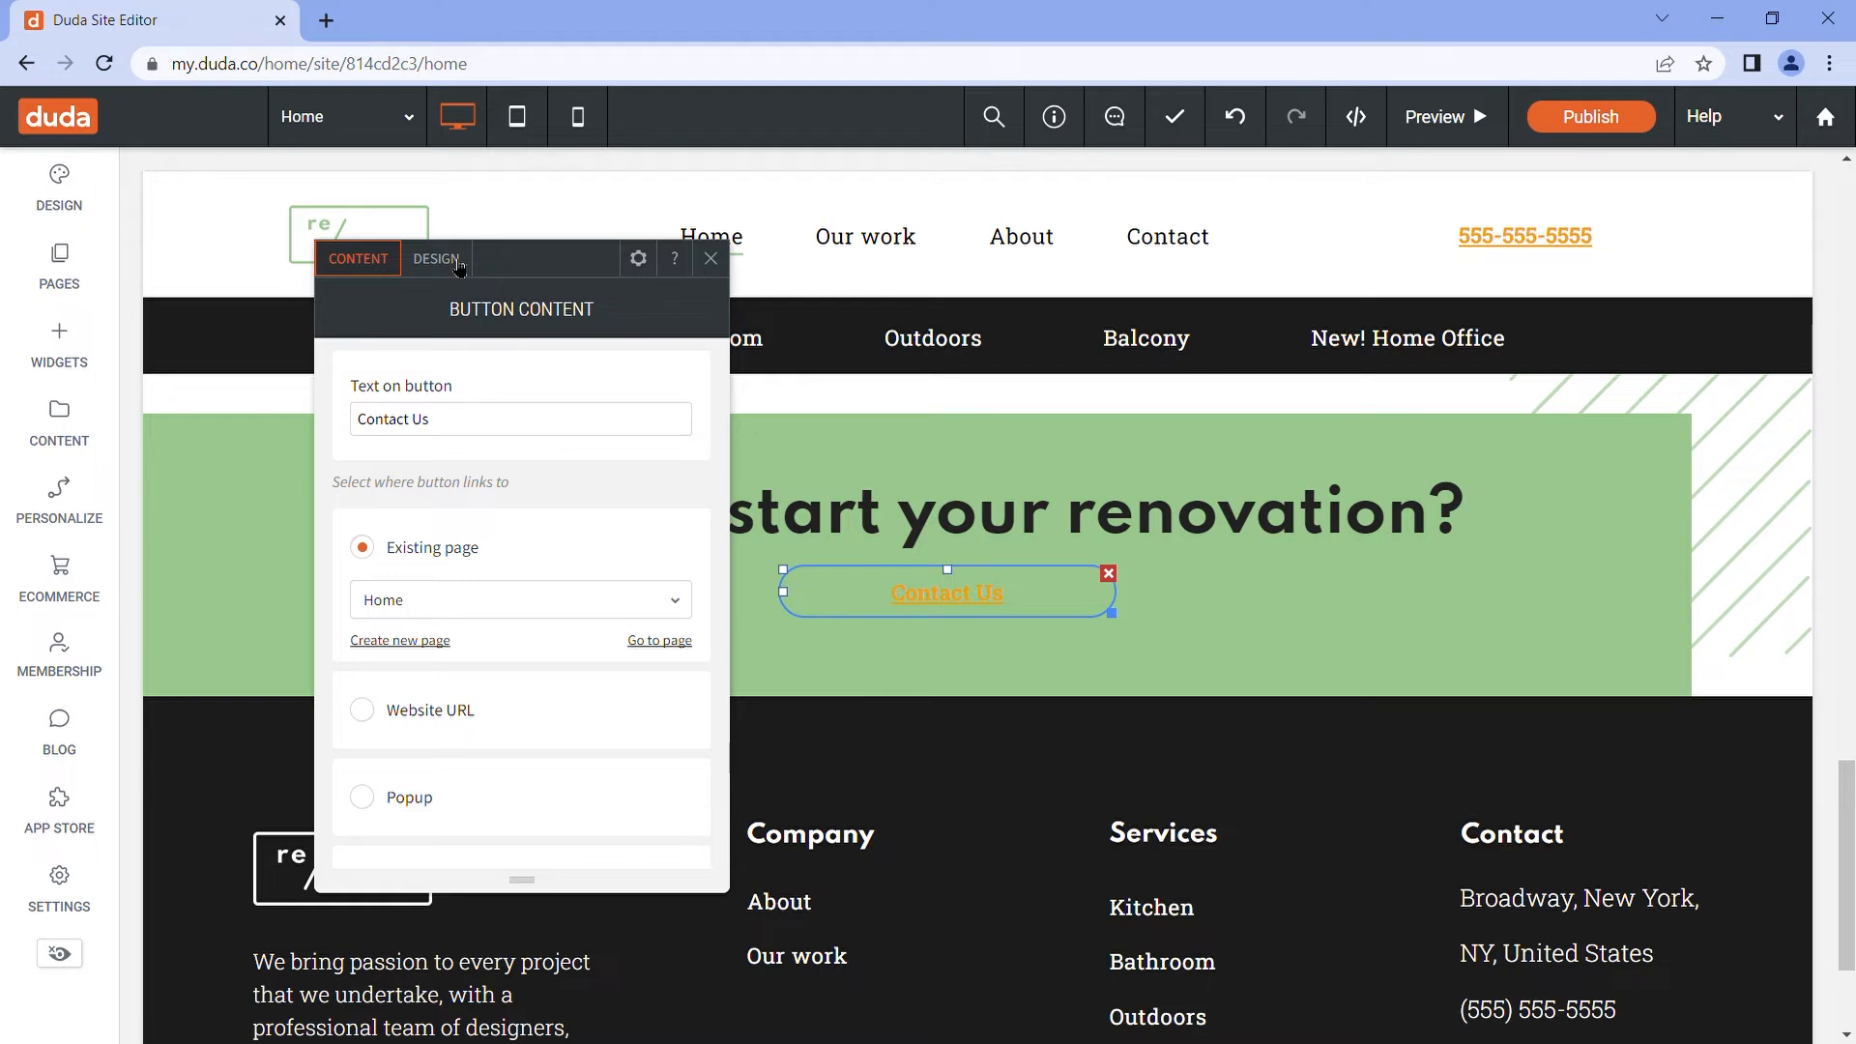
pyautogui.click(454, 263)
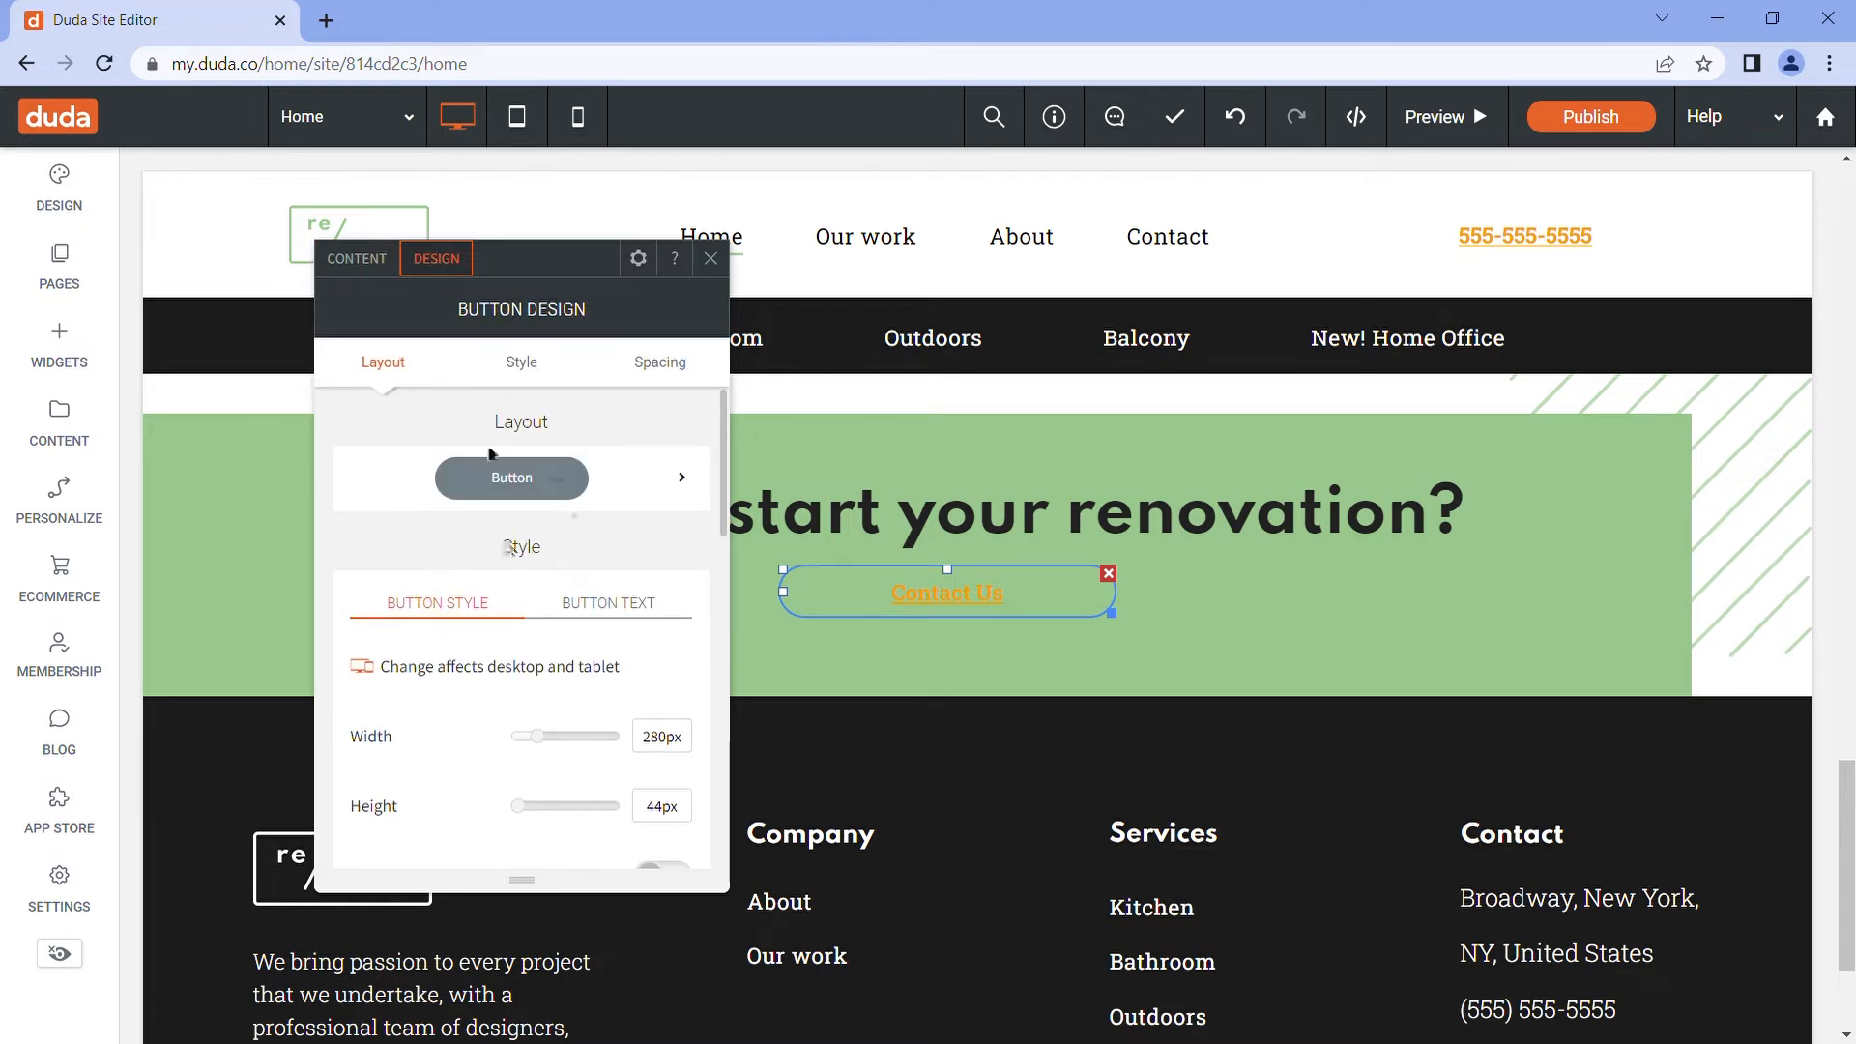
pyautogui.click(599, 604)
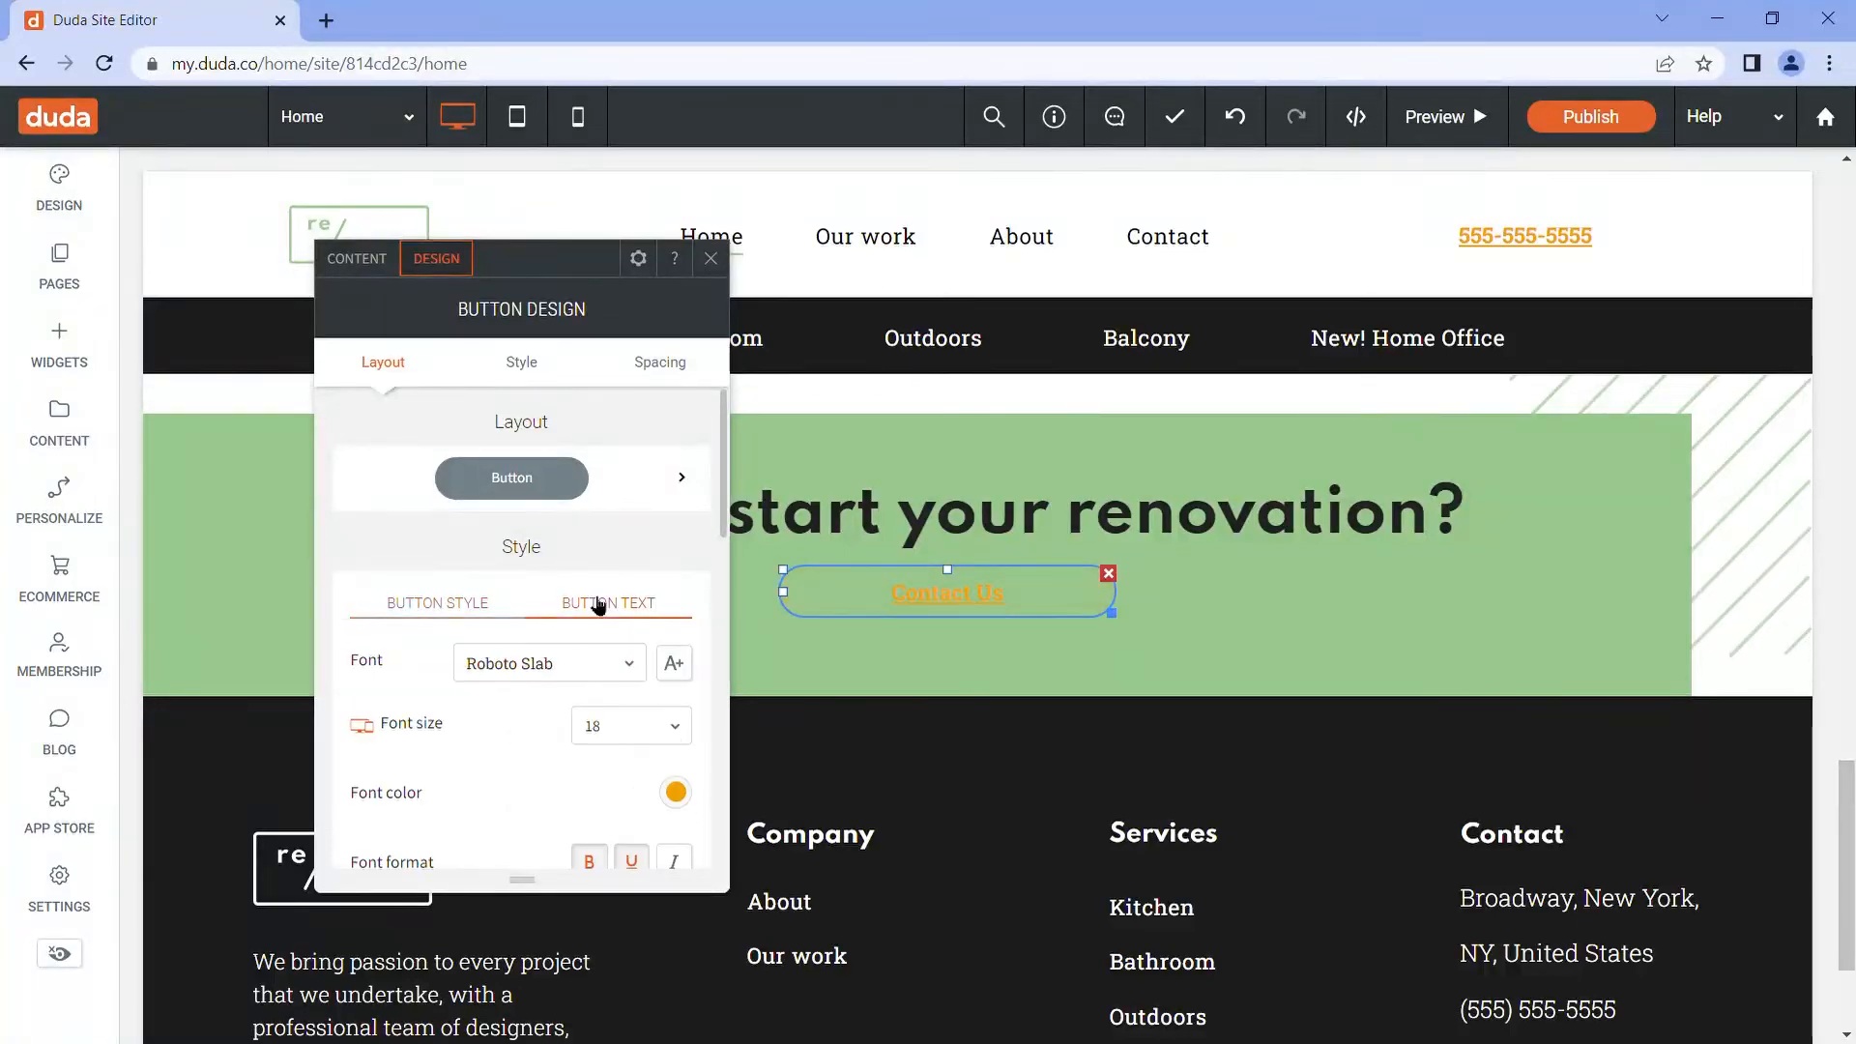
pyautogui.scroll(-3, 590, 589)
pyautogui.scroll(2, 542, 590)
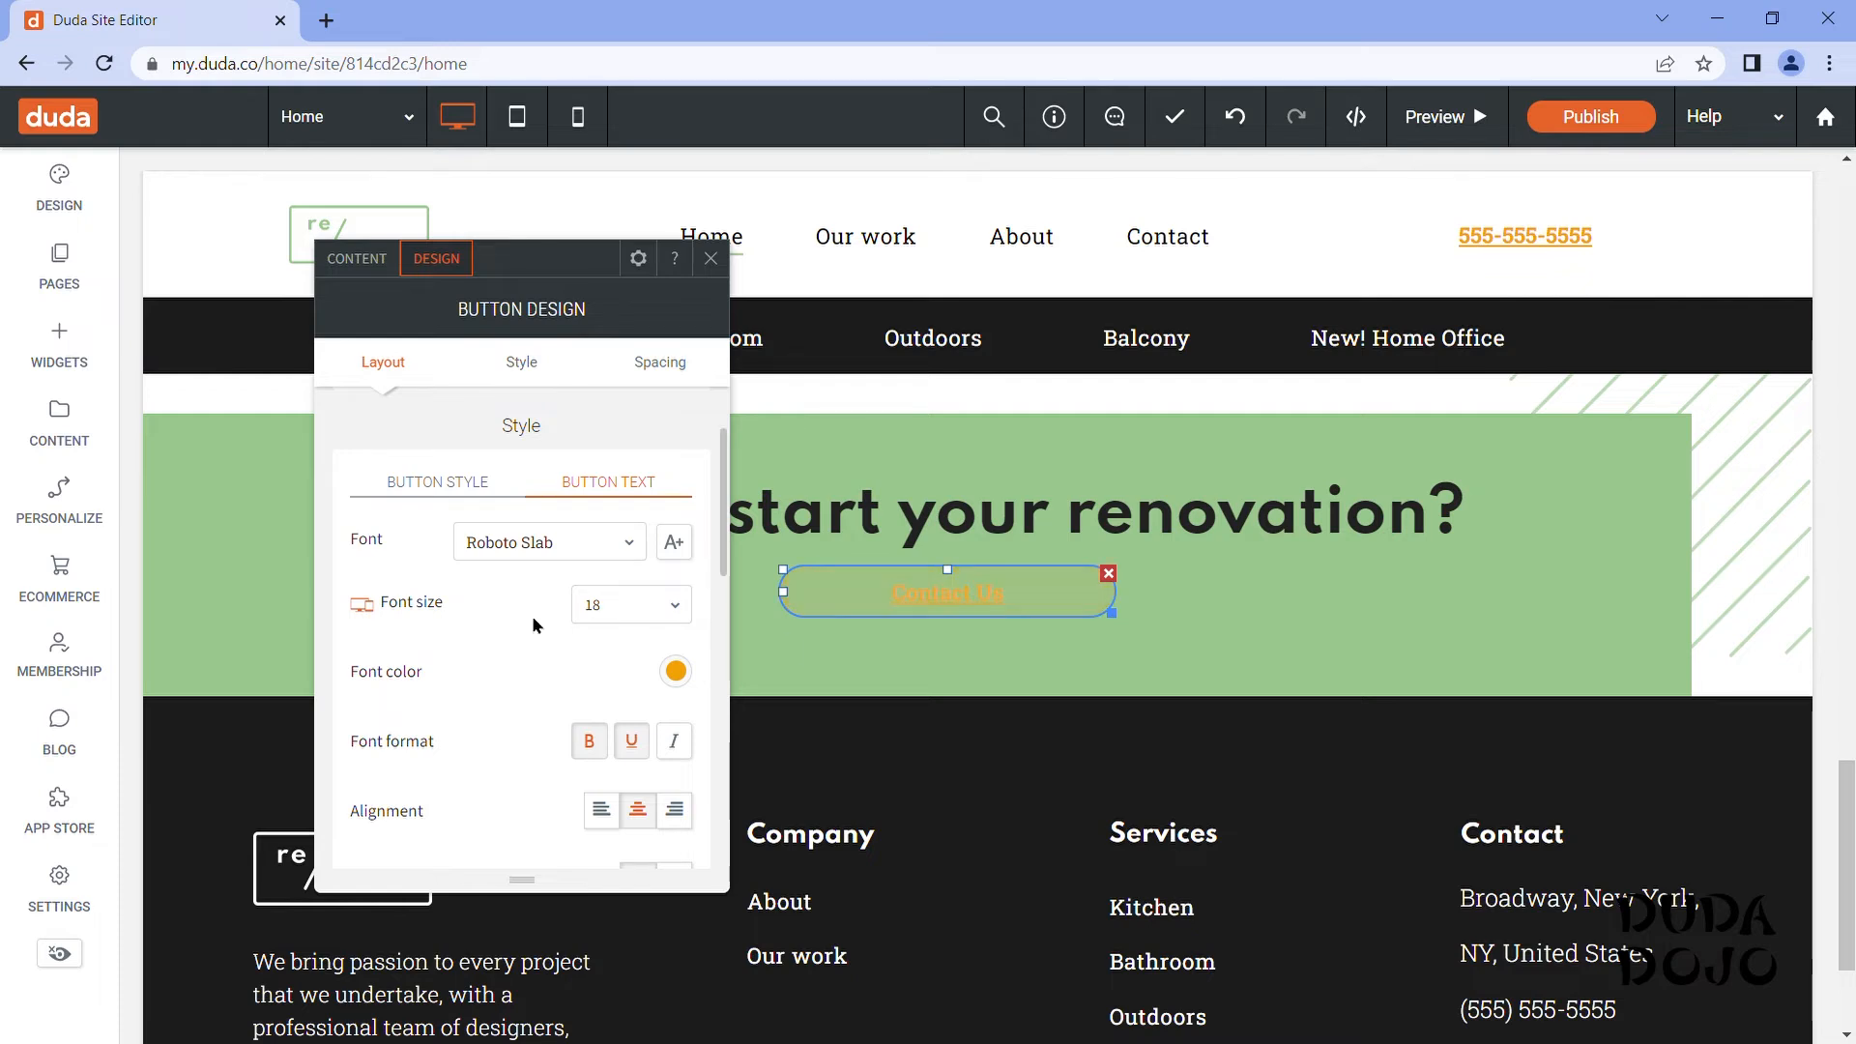
pyautogui.click(677, 672)
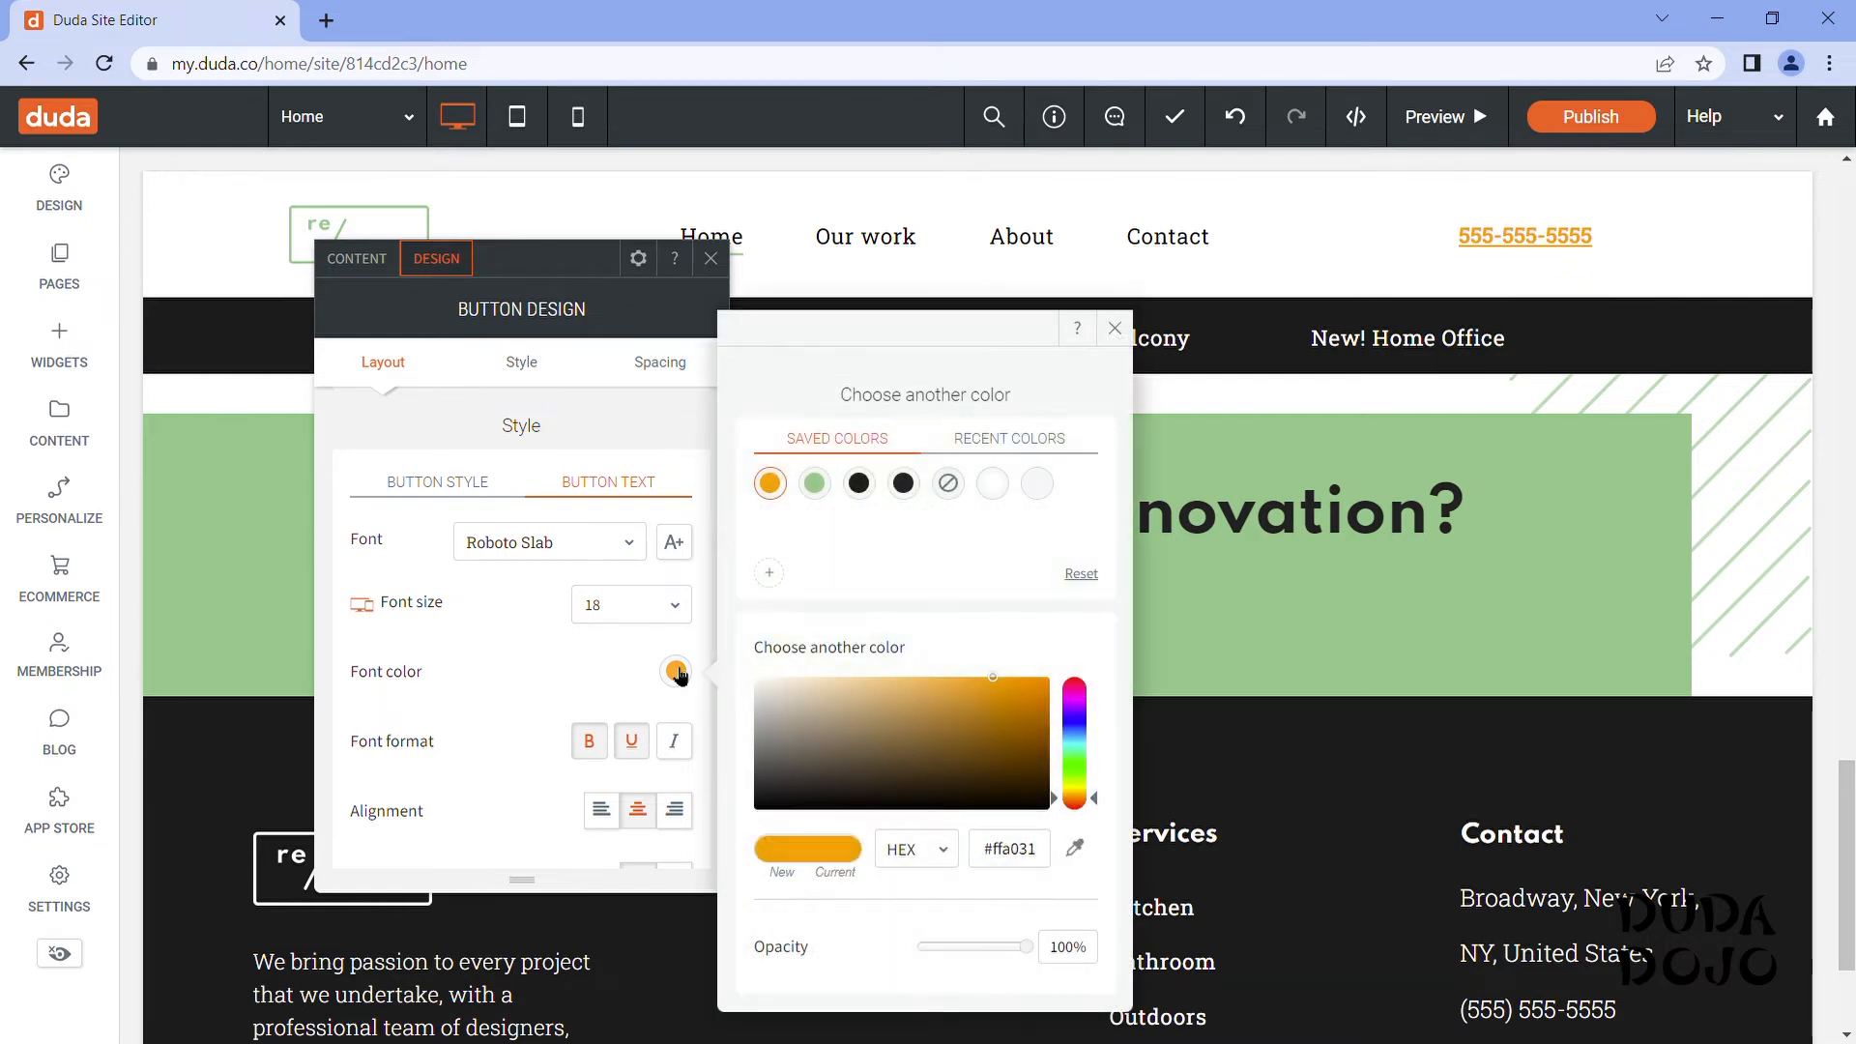
pyautogui.click(993, 483)
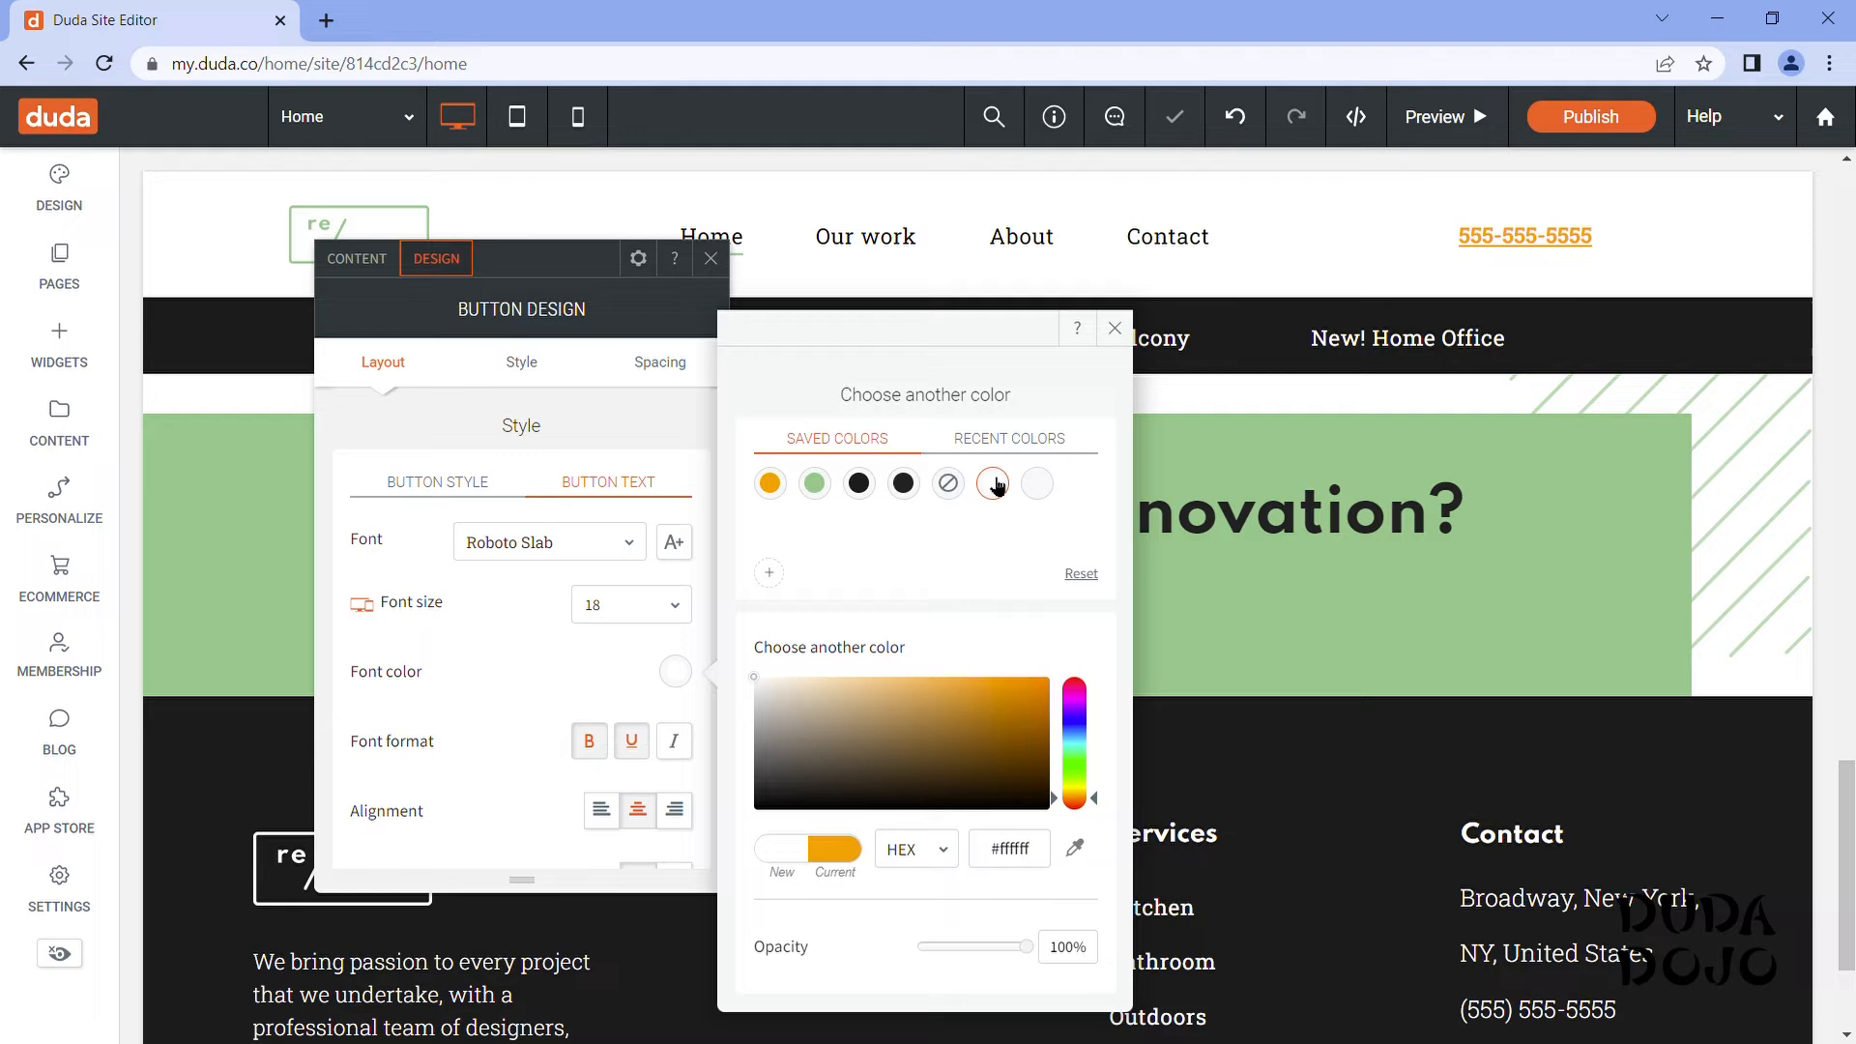
pyautogui.click(1114, 329)
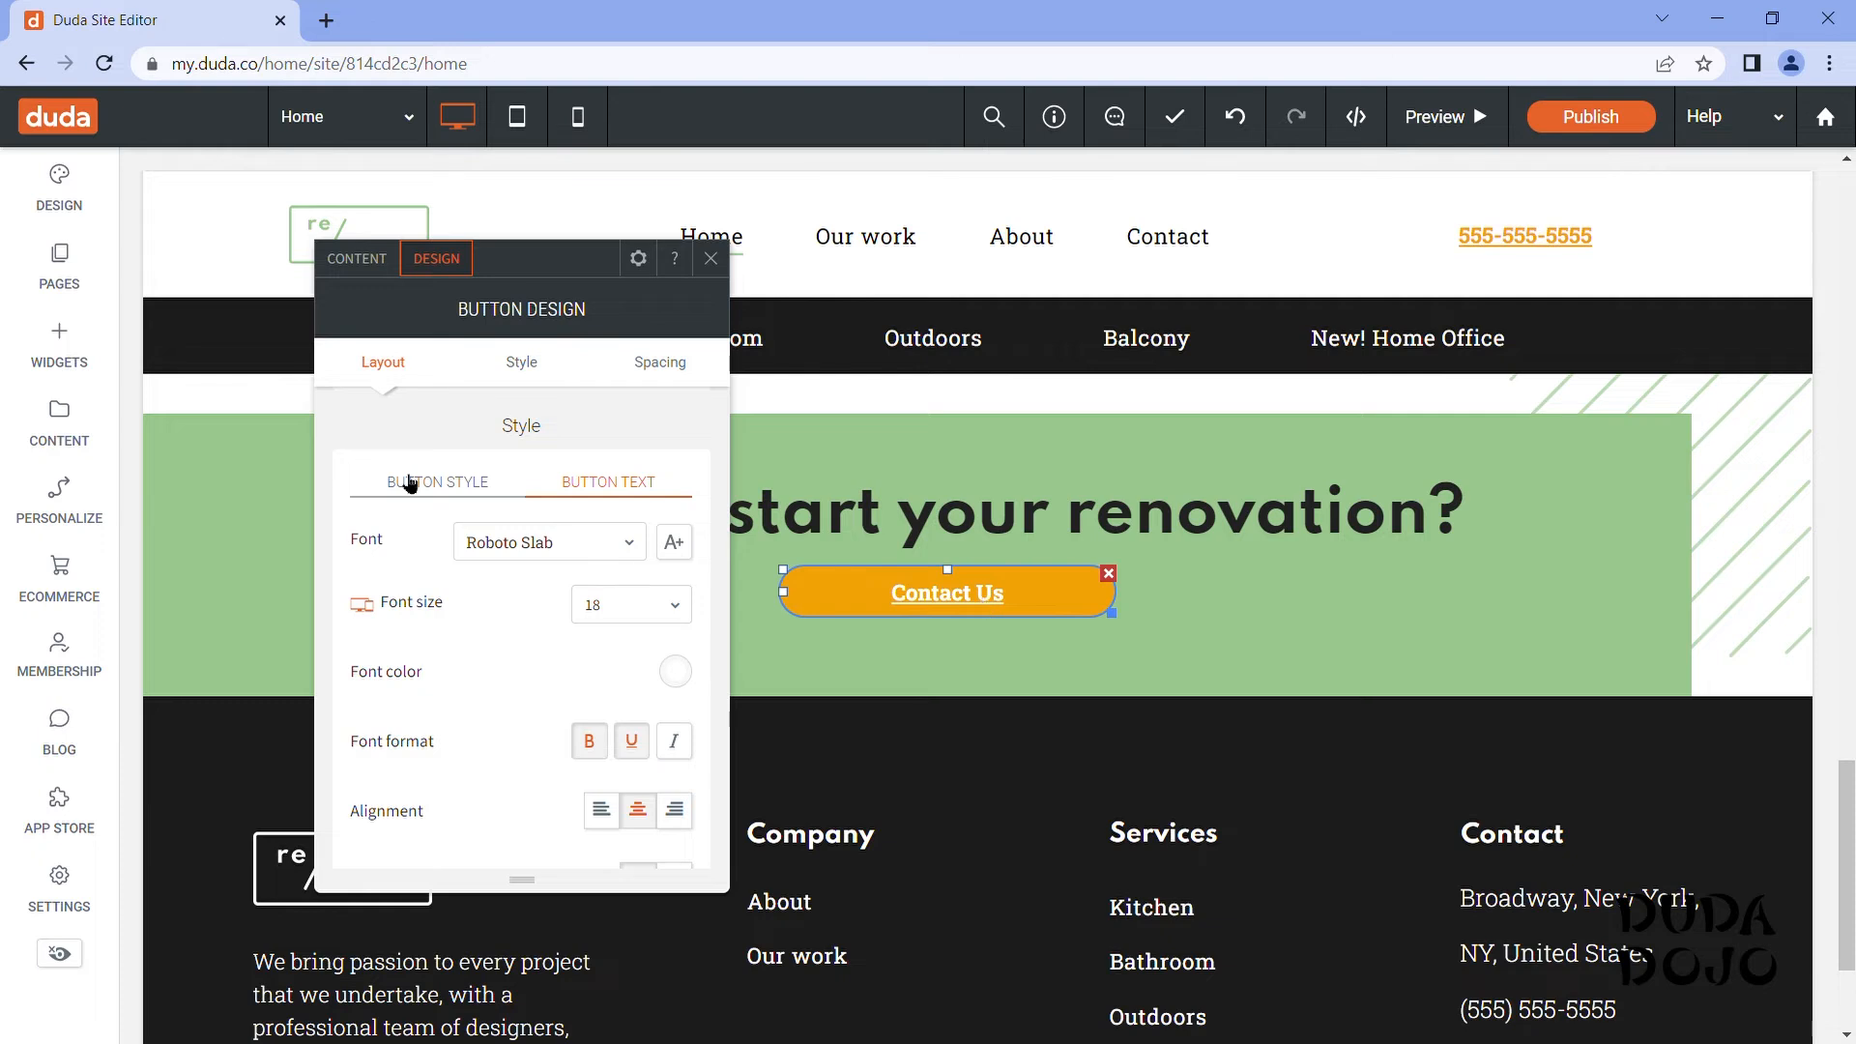
# Step: Link the "Contact Us" button in the renovation section to the Contact Us popup
pyautogui.click(367, 267)
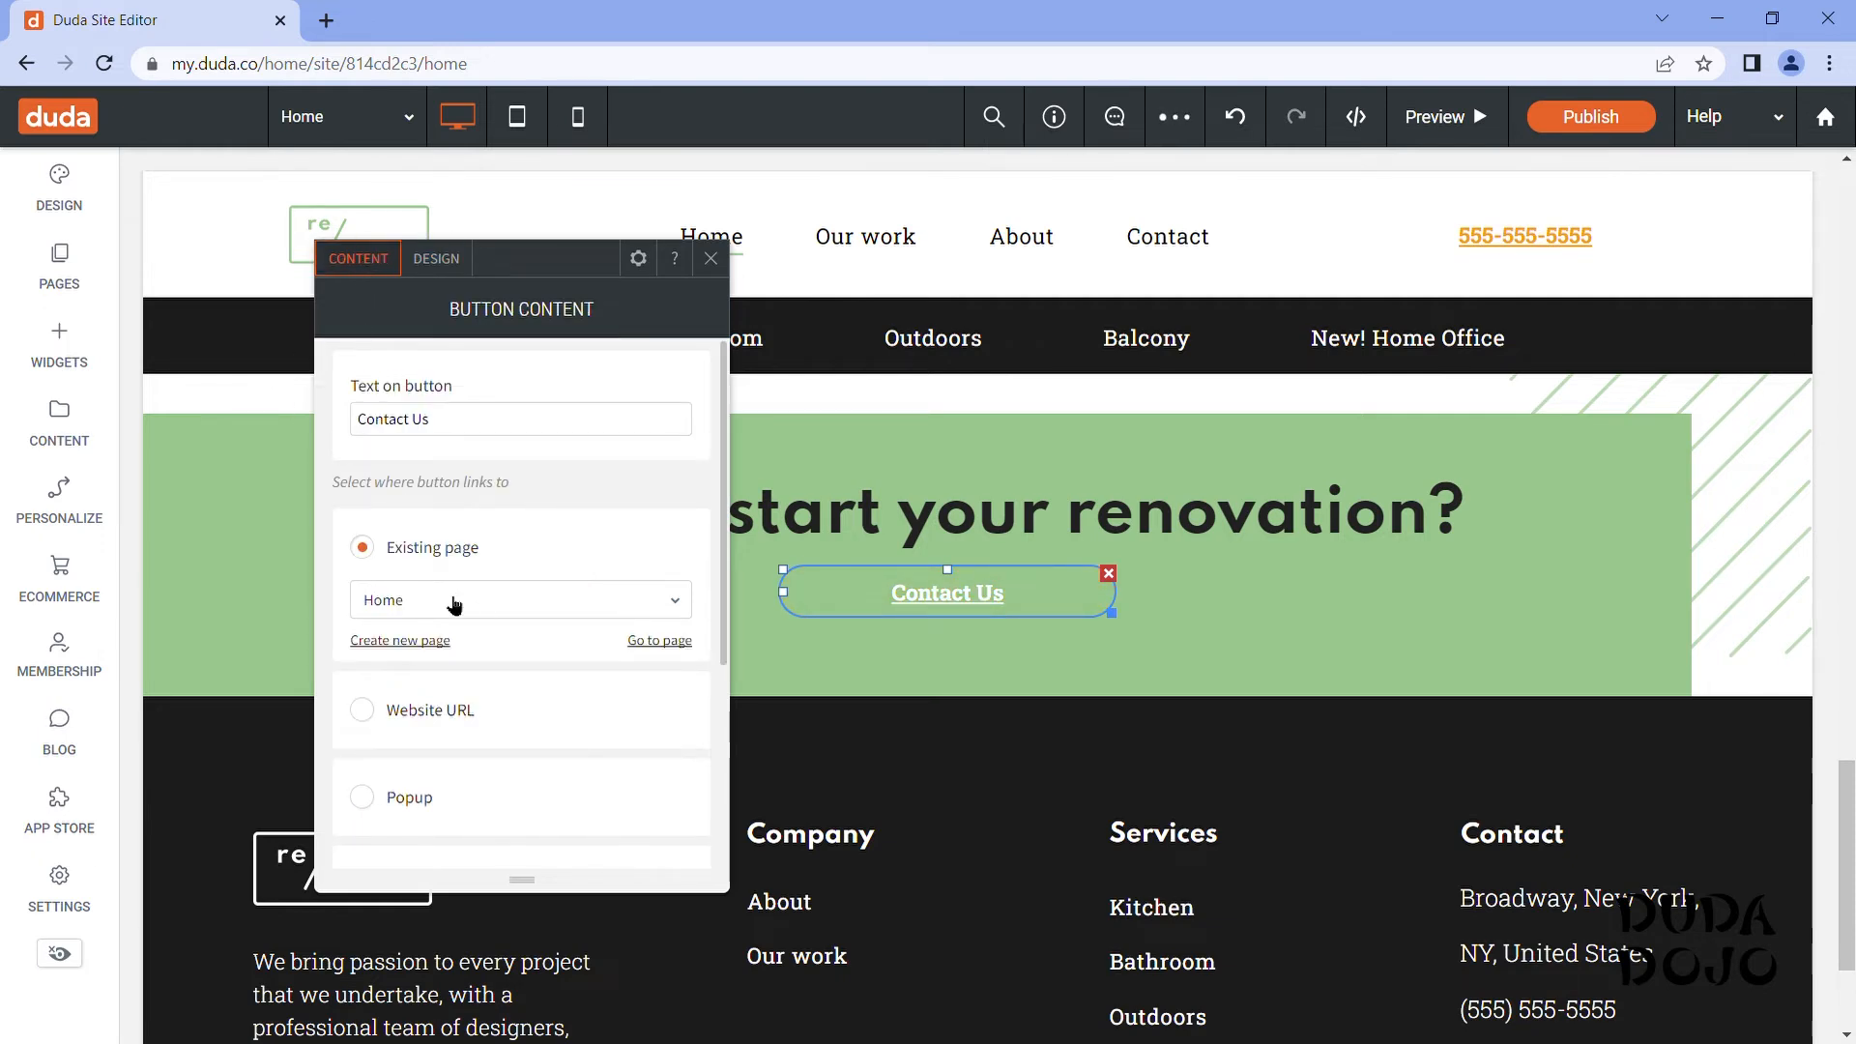
pyautogui.scroll(-3, 403, 570)
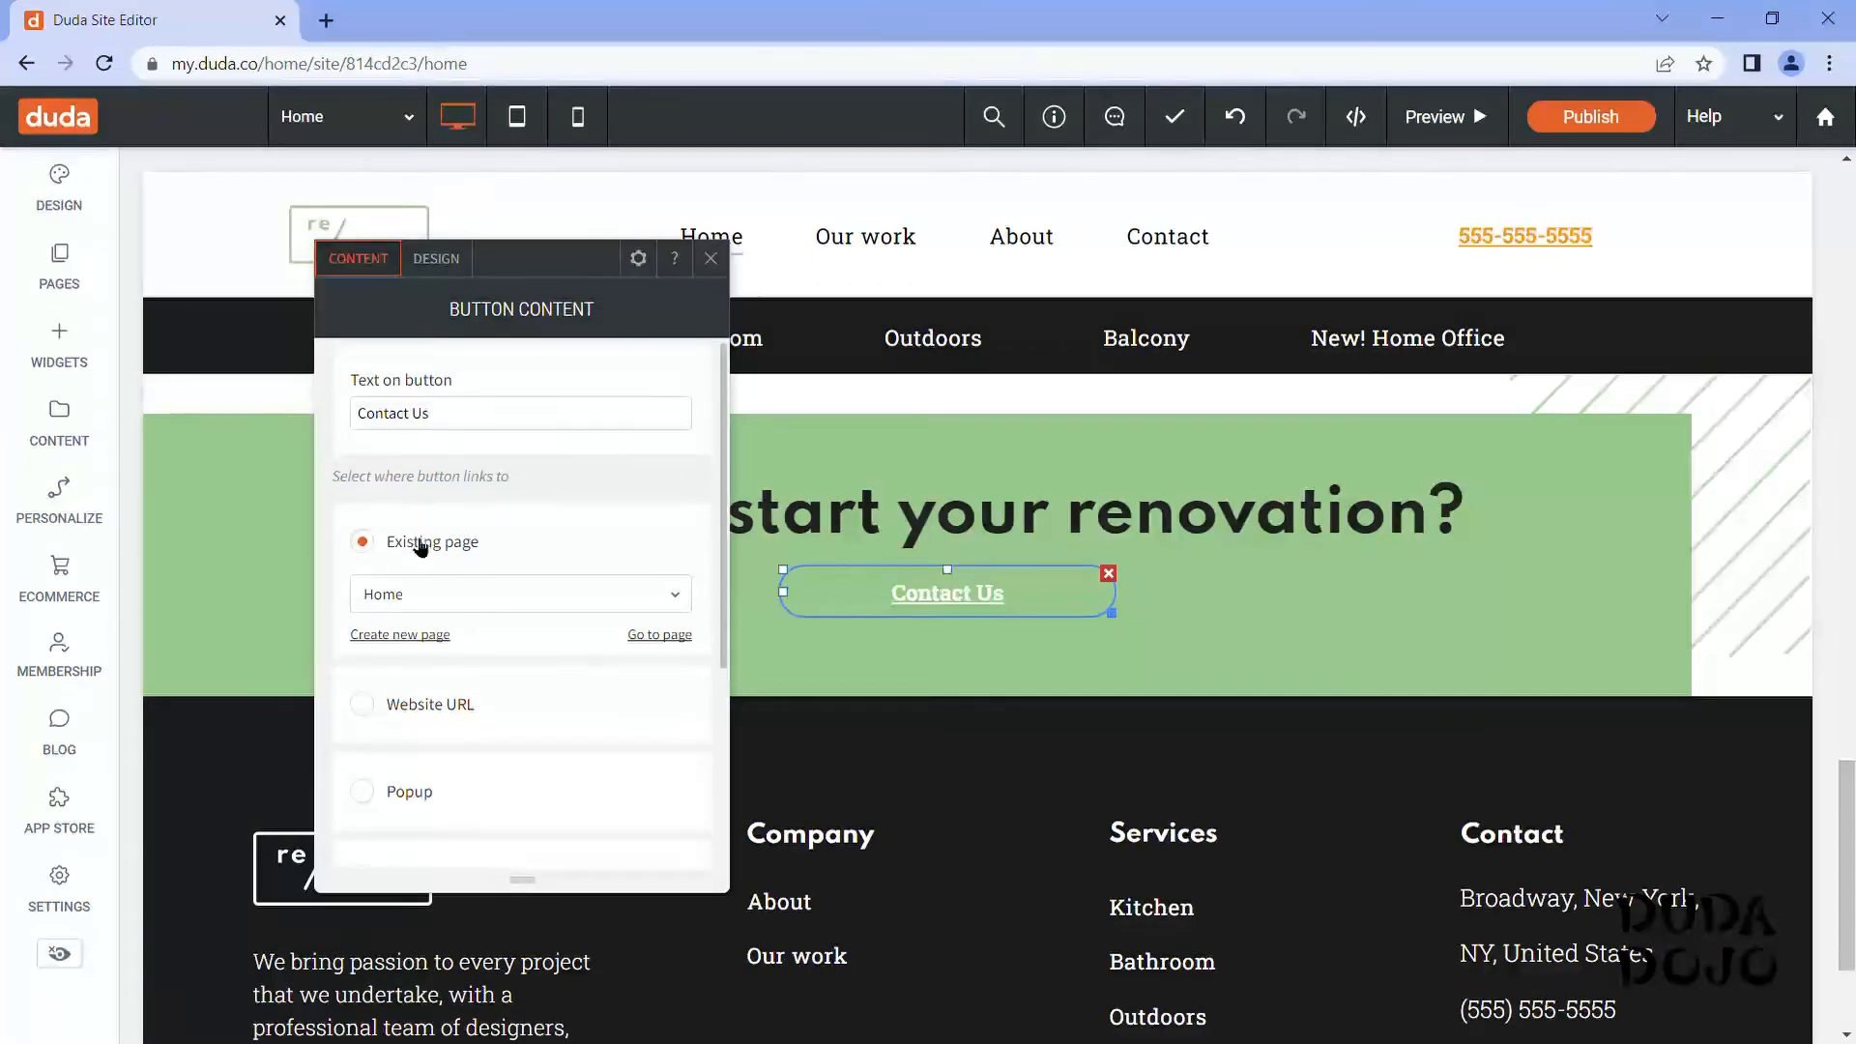
pyautogui.click(364, 556)
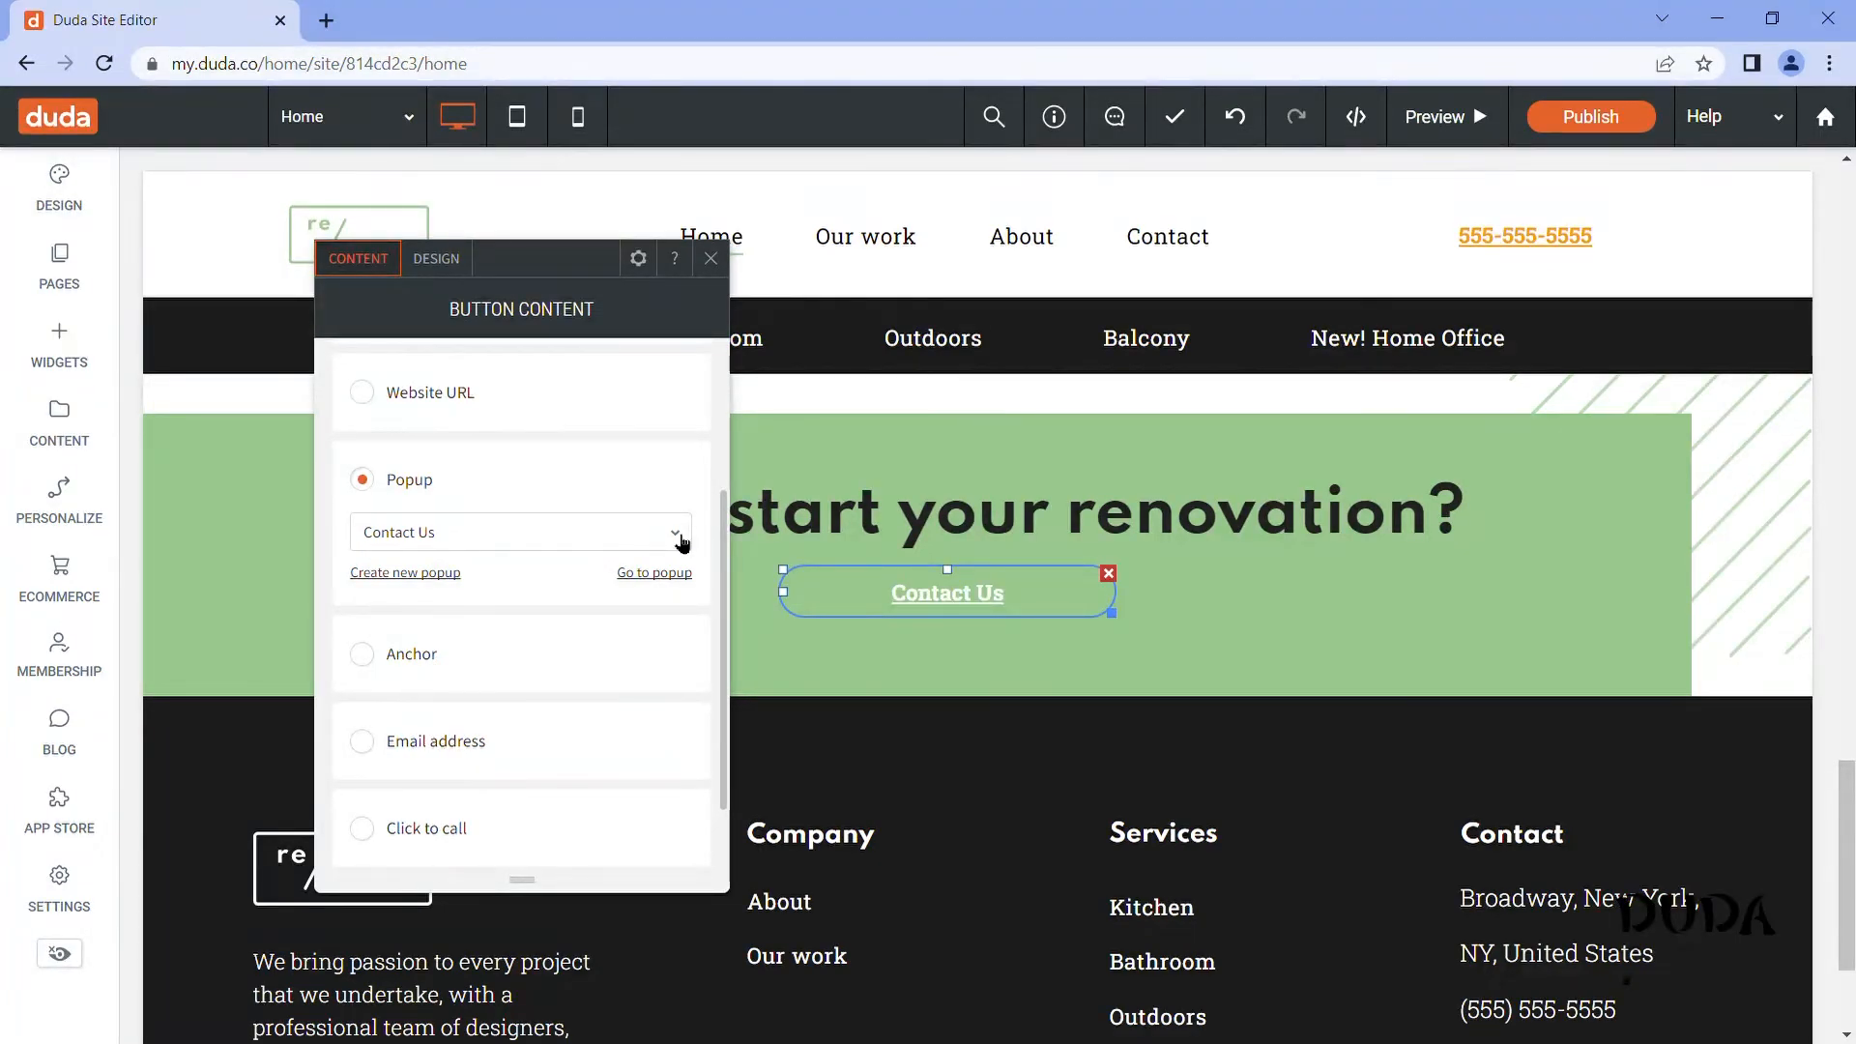
pyautogui.click(711, 259)
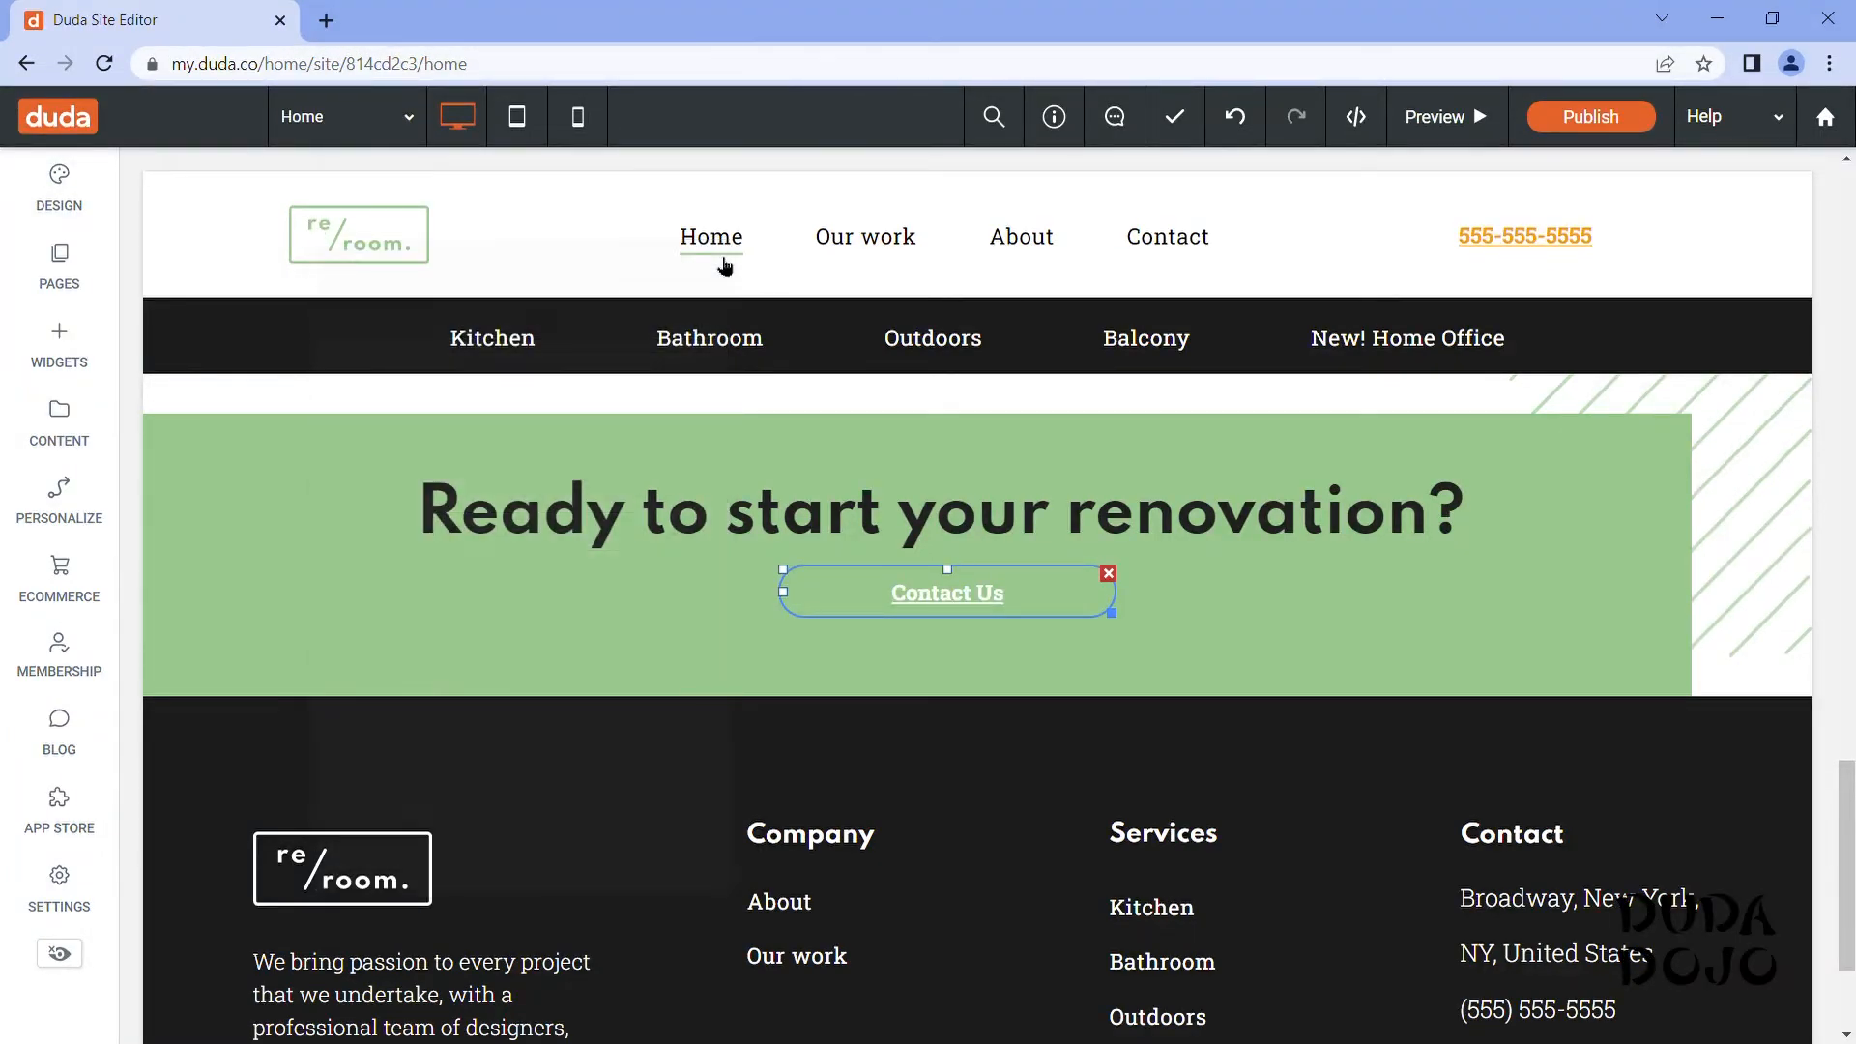
# Step: Open the Contact Us popup from the site's popups to examine its contact form
pyautogui.click(59, 259)
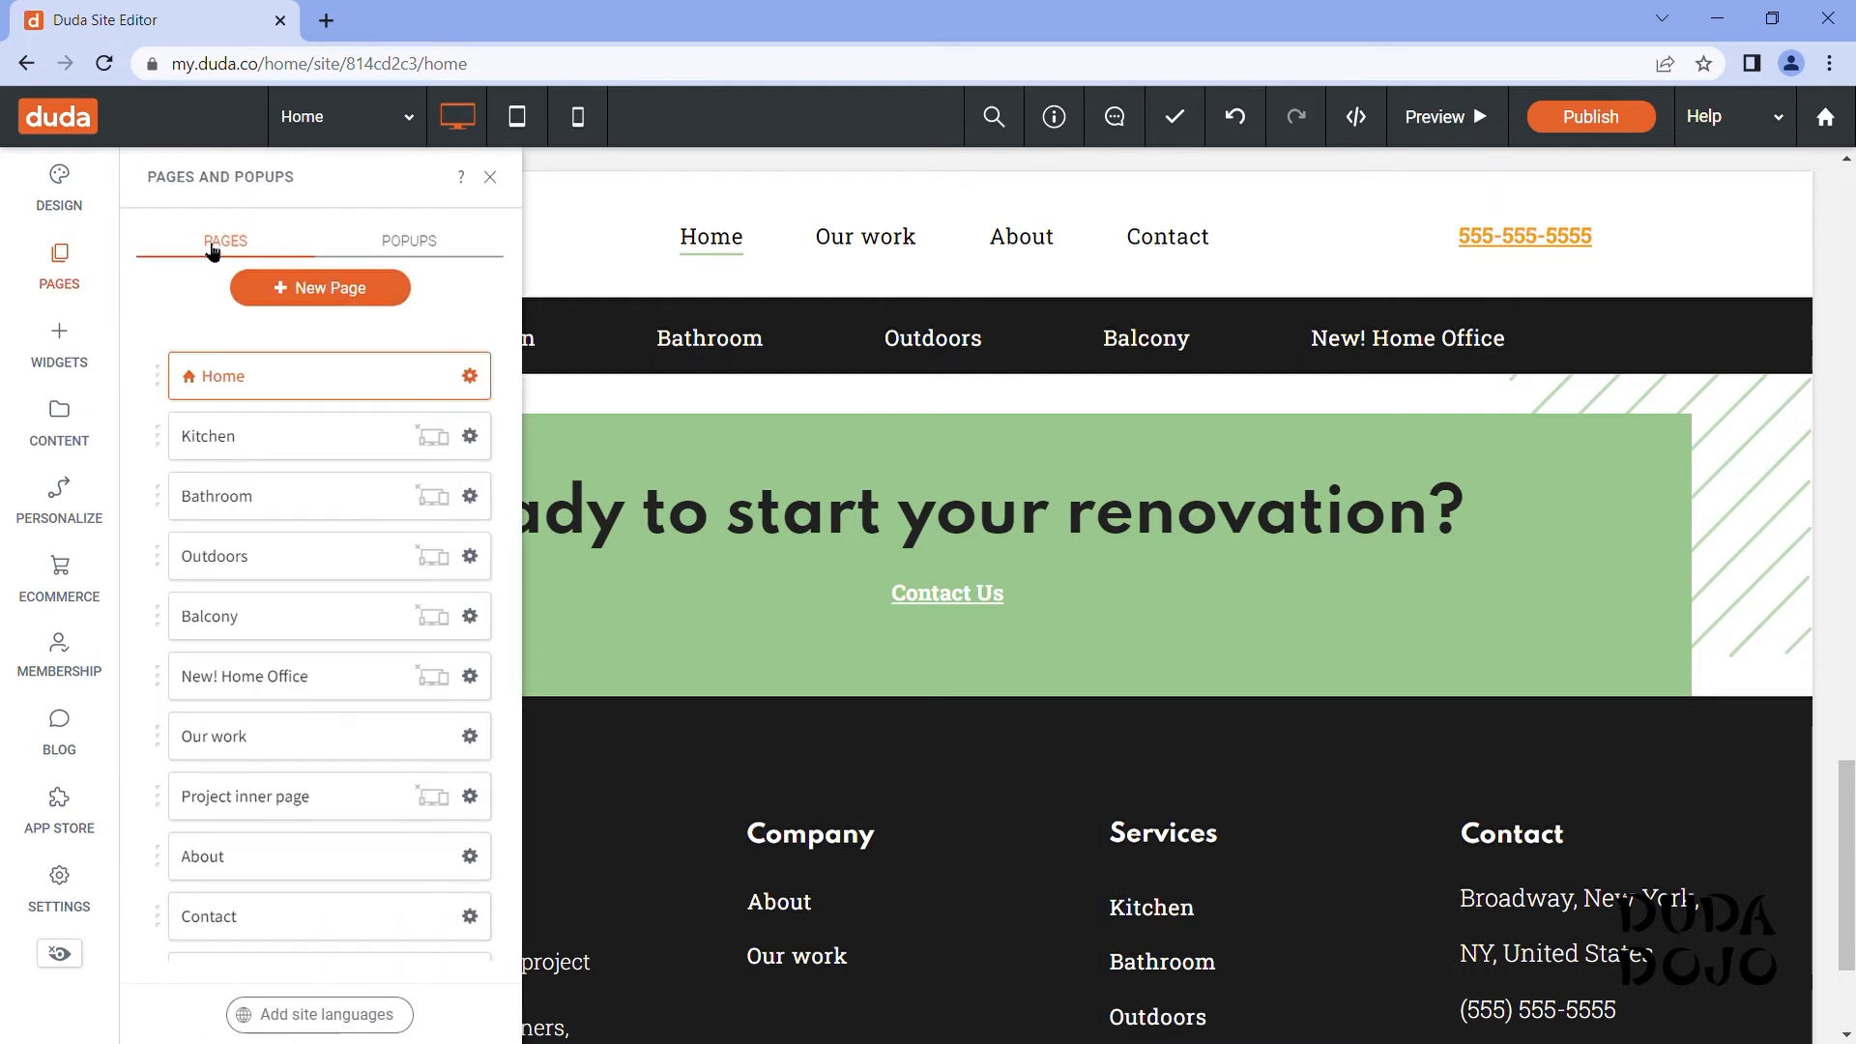
pyautogui.click(412, 244)
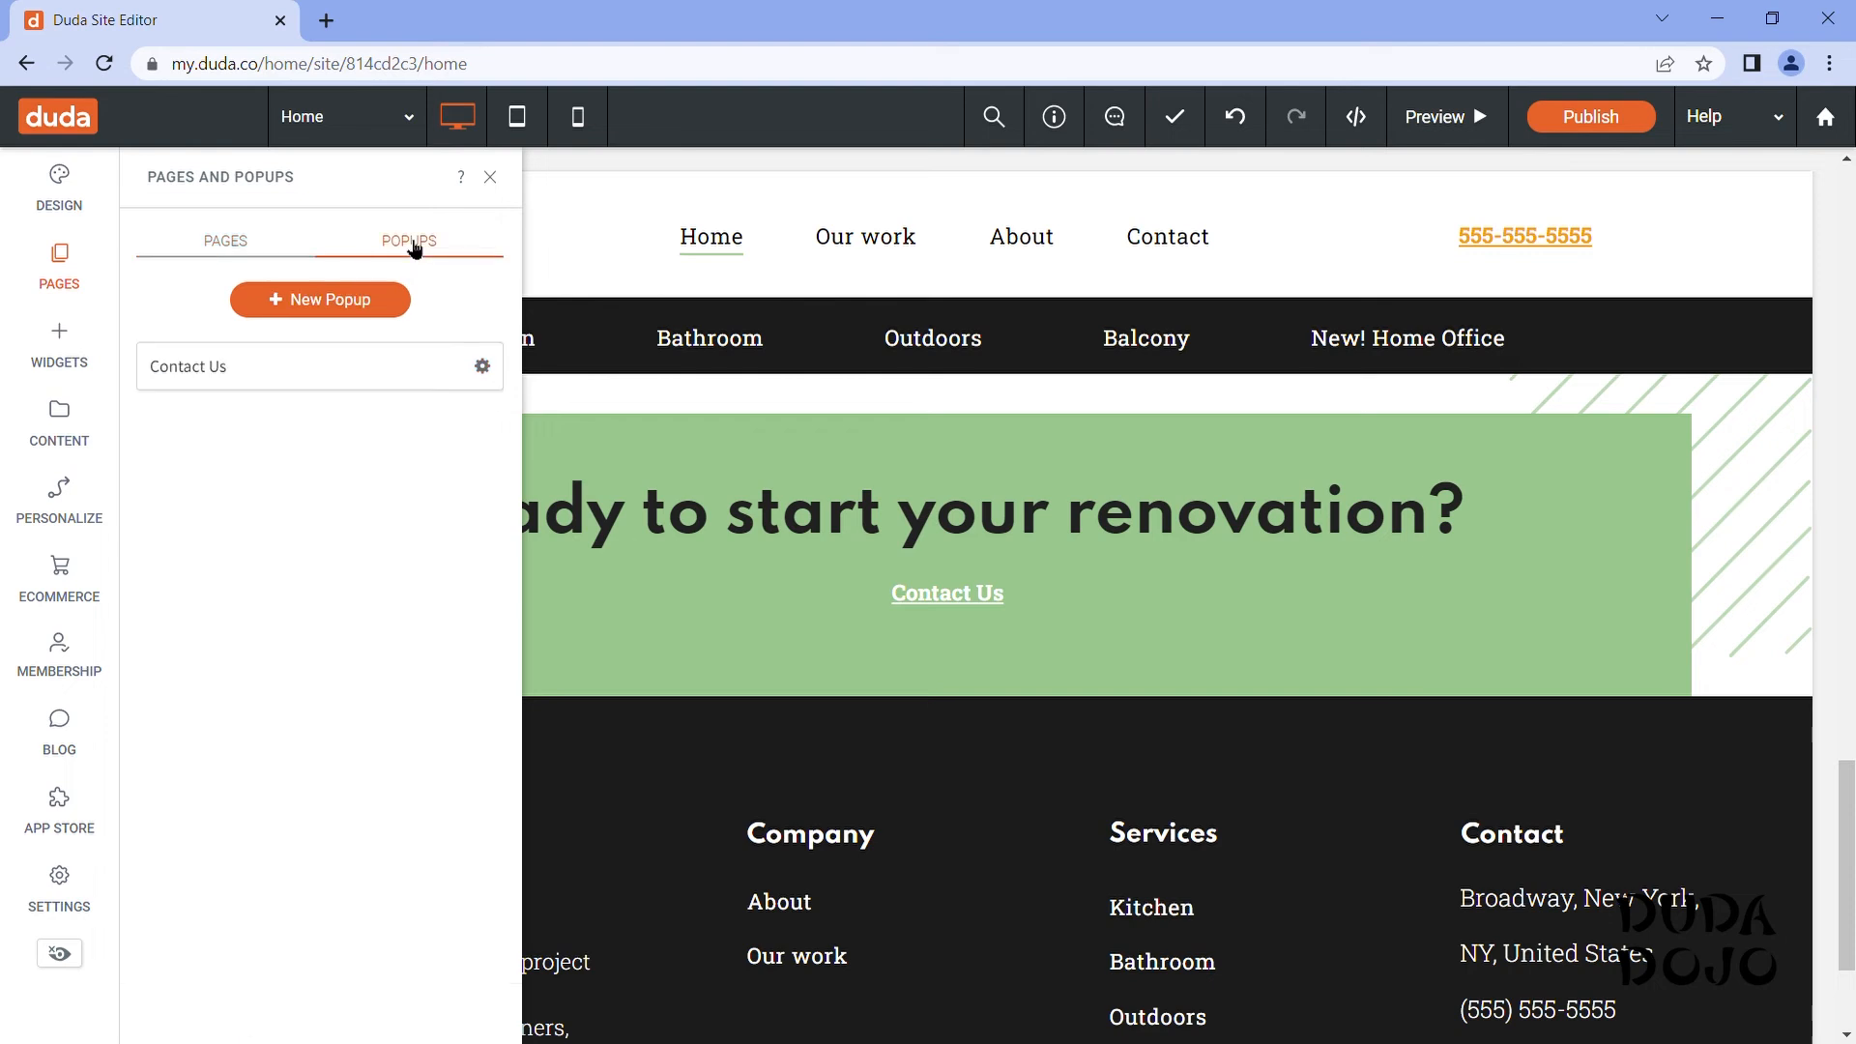
pyautogui.click(224, 381)
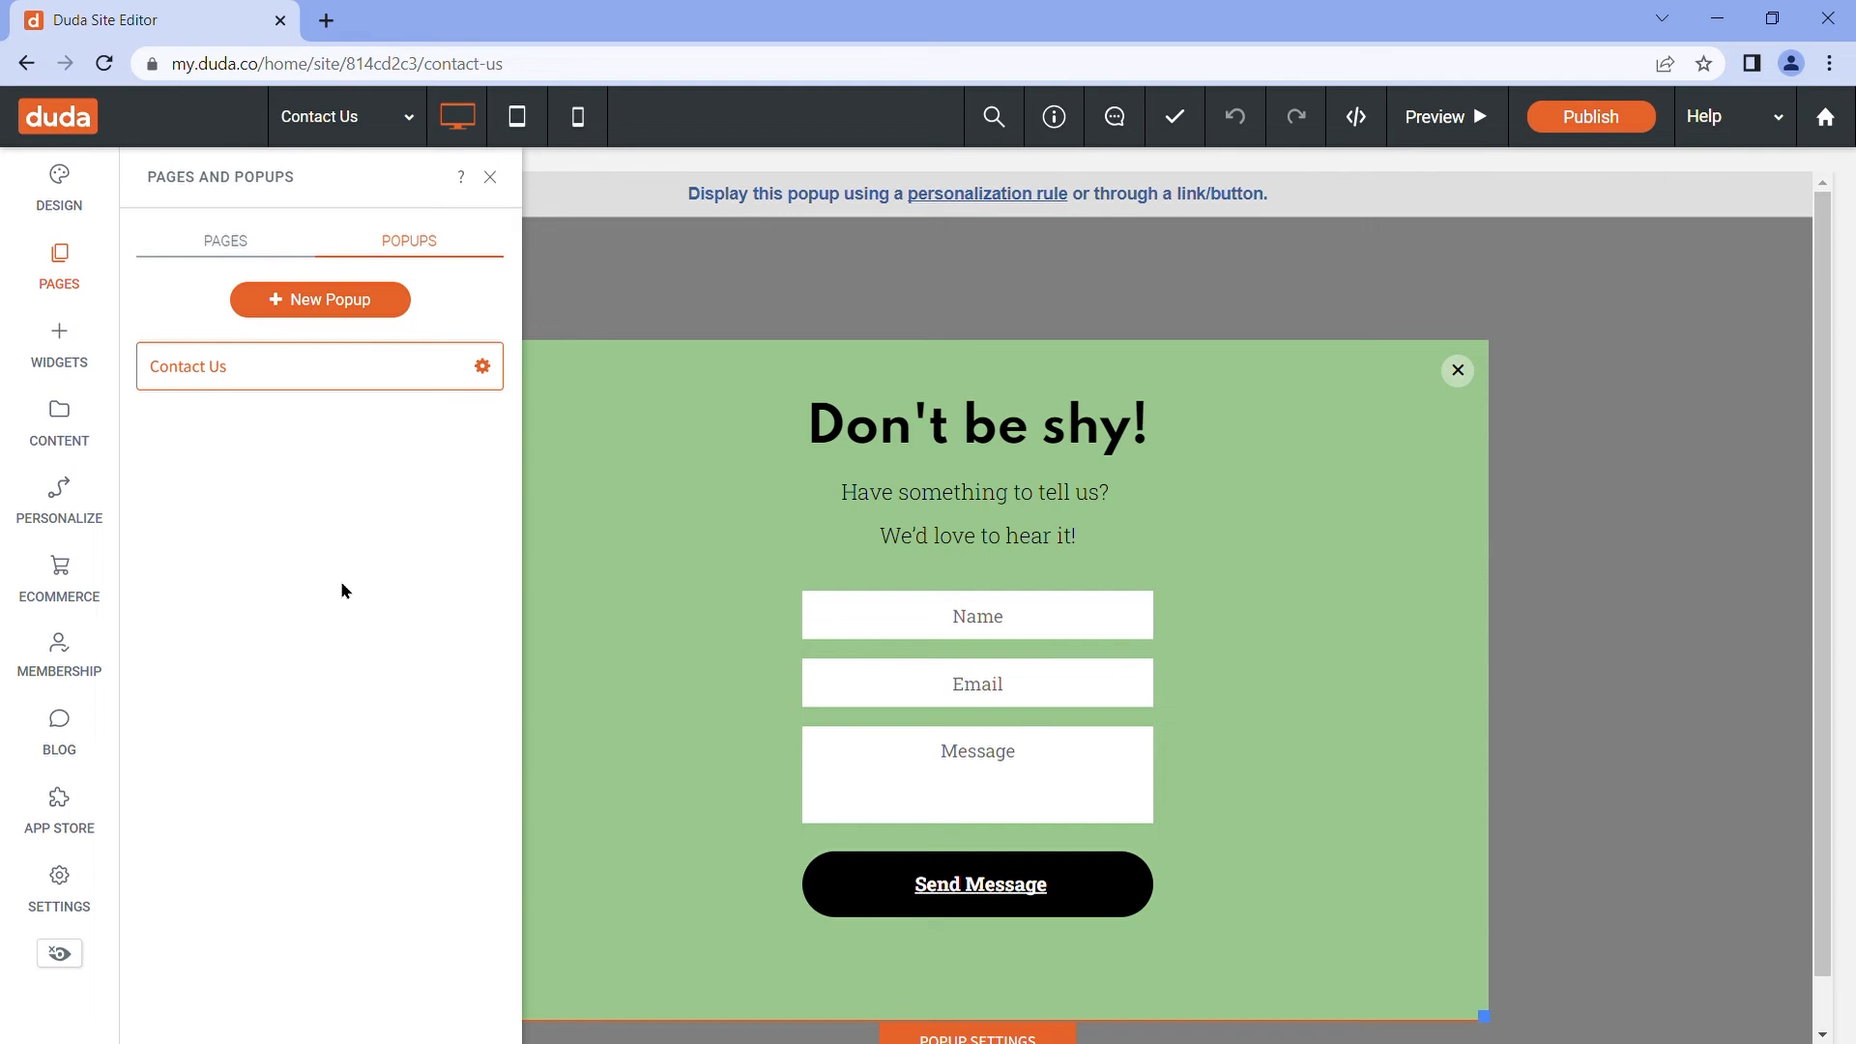
# Step: Return from the popup to editing the Home page
pyautogui.click(226, 241)
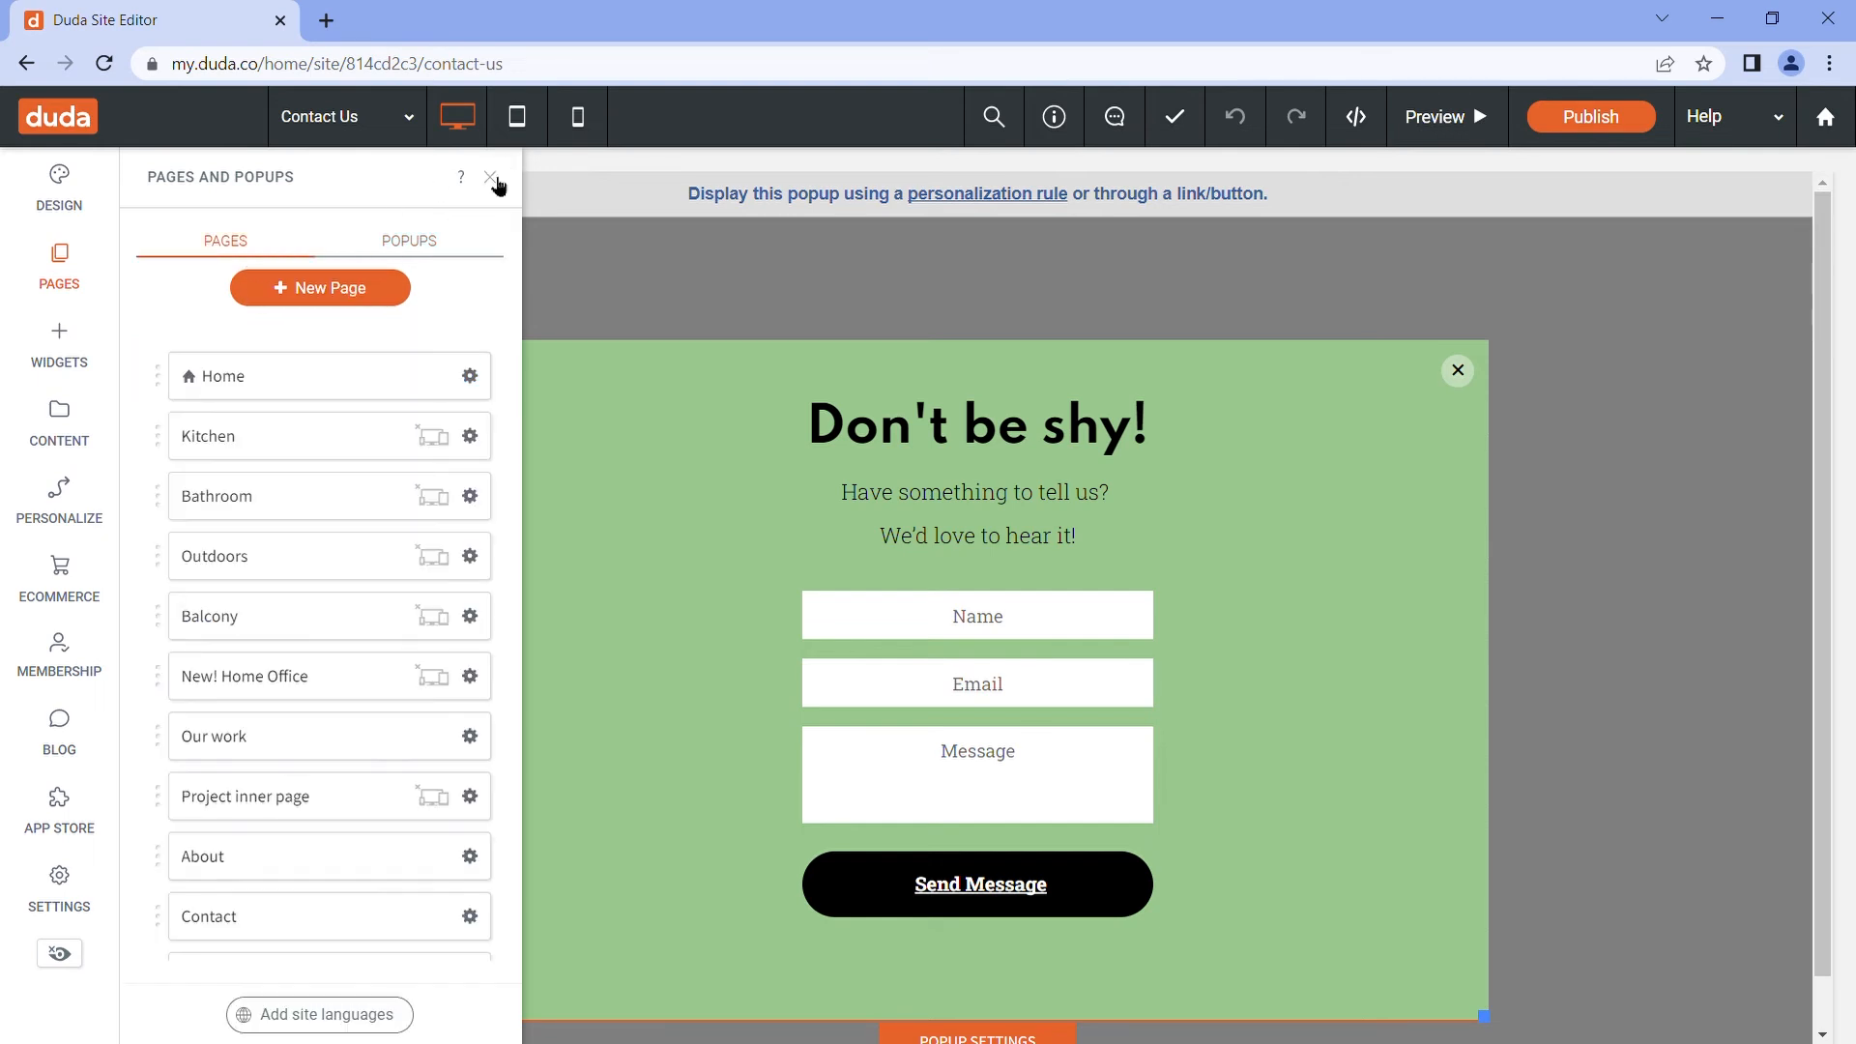
pyautogui.click(490, 178)
pyautogui.click(59, 257)
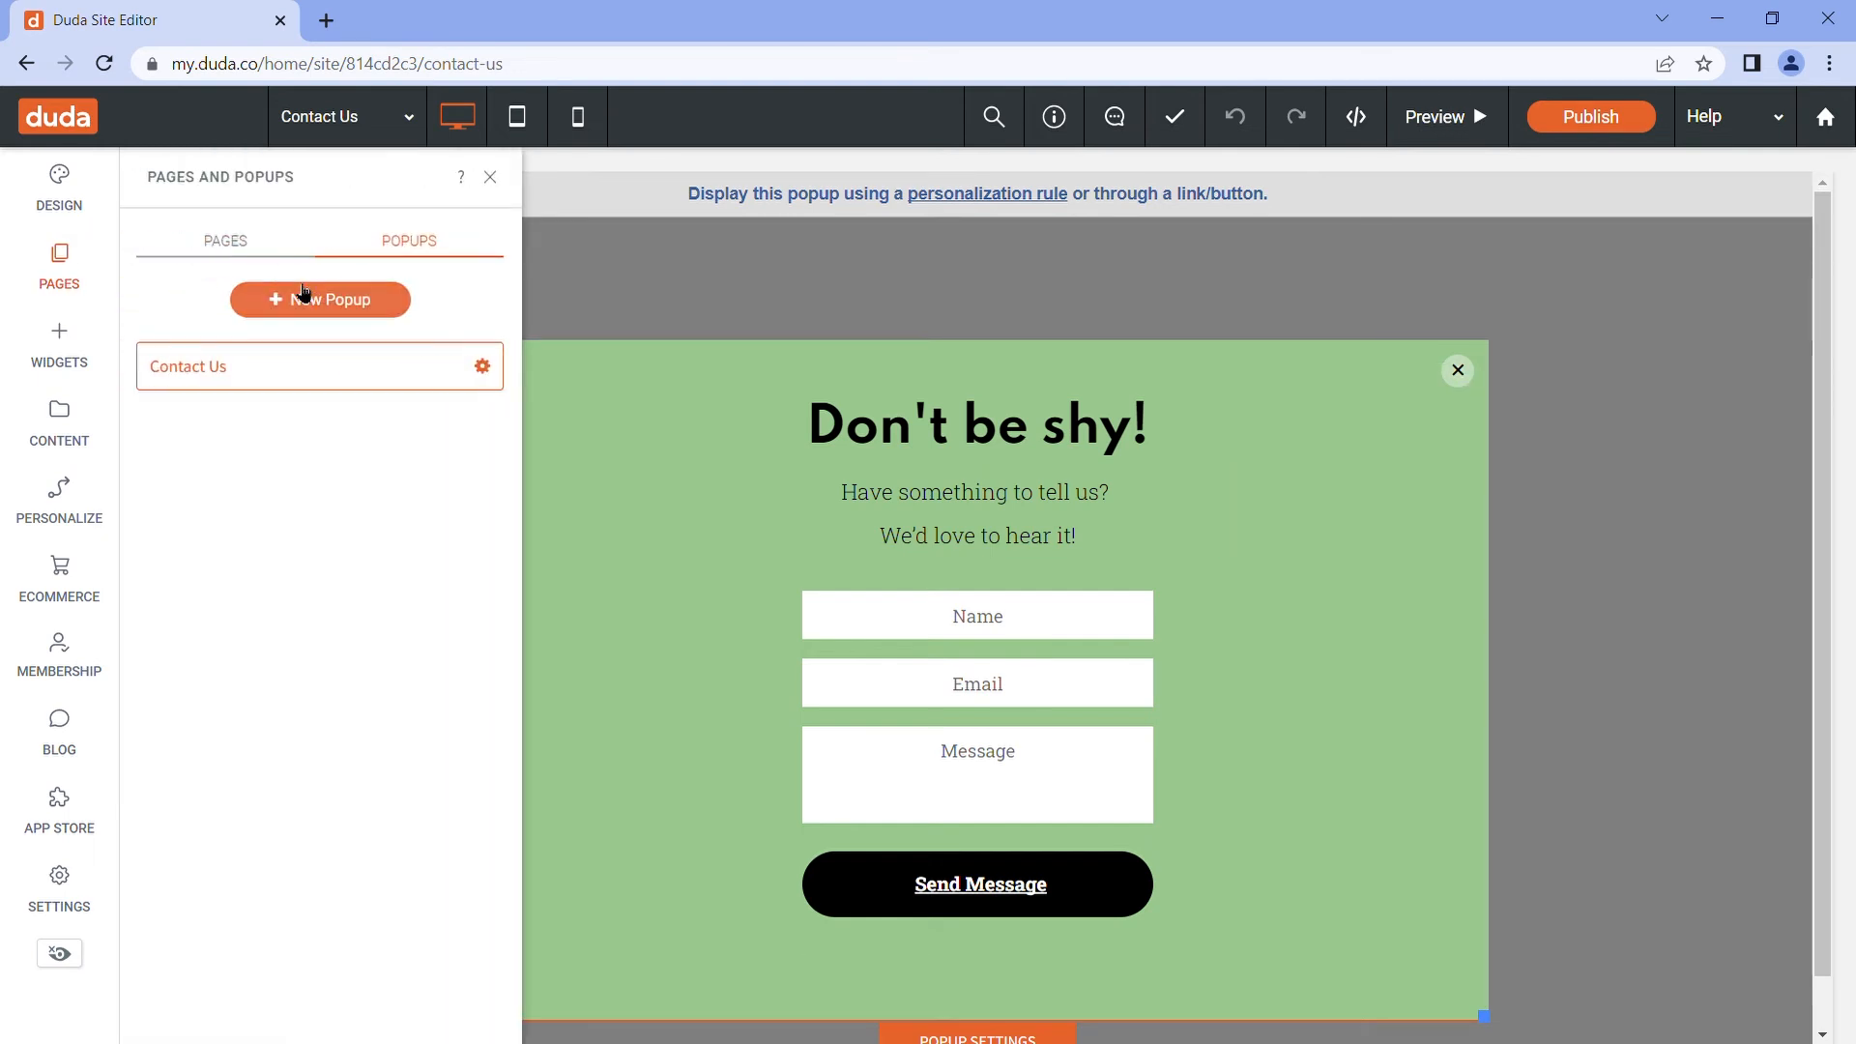
pyautogui.click(225, 241)
pyautogui.click(261, 389)
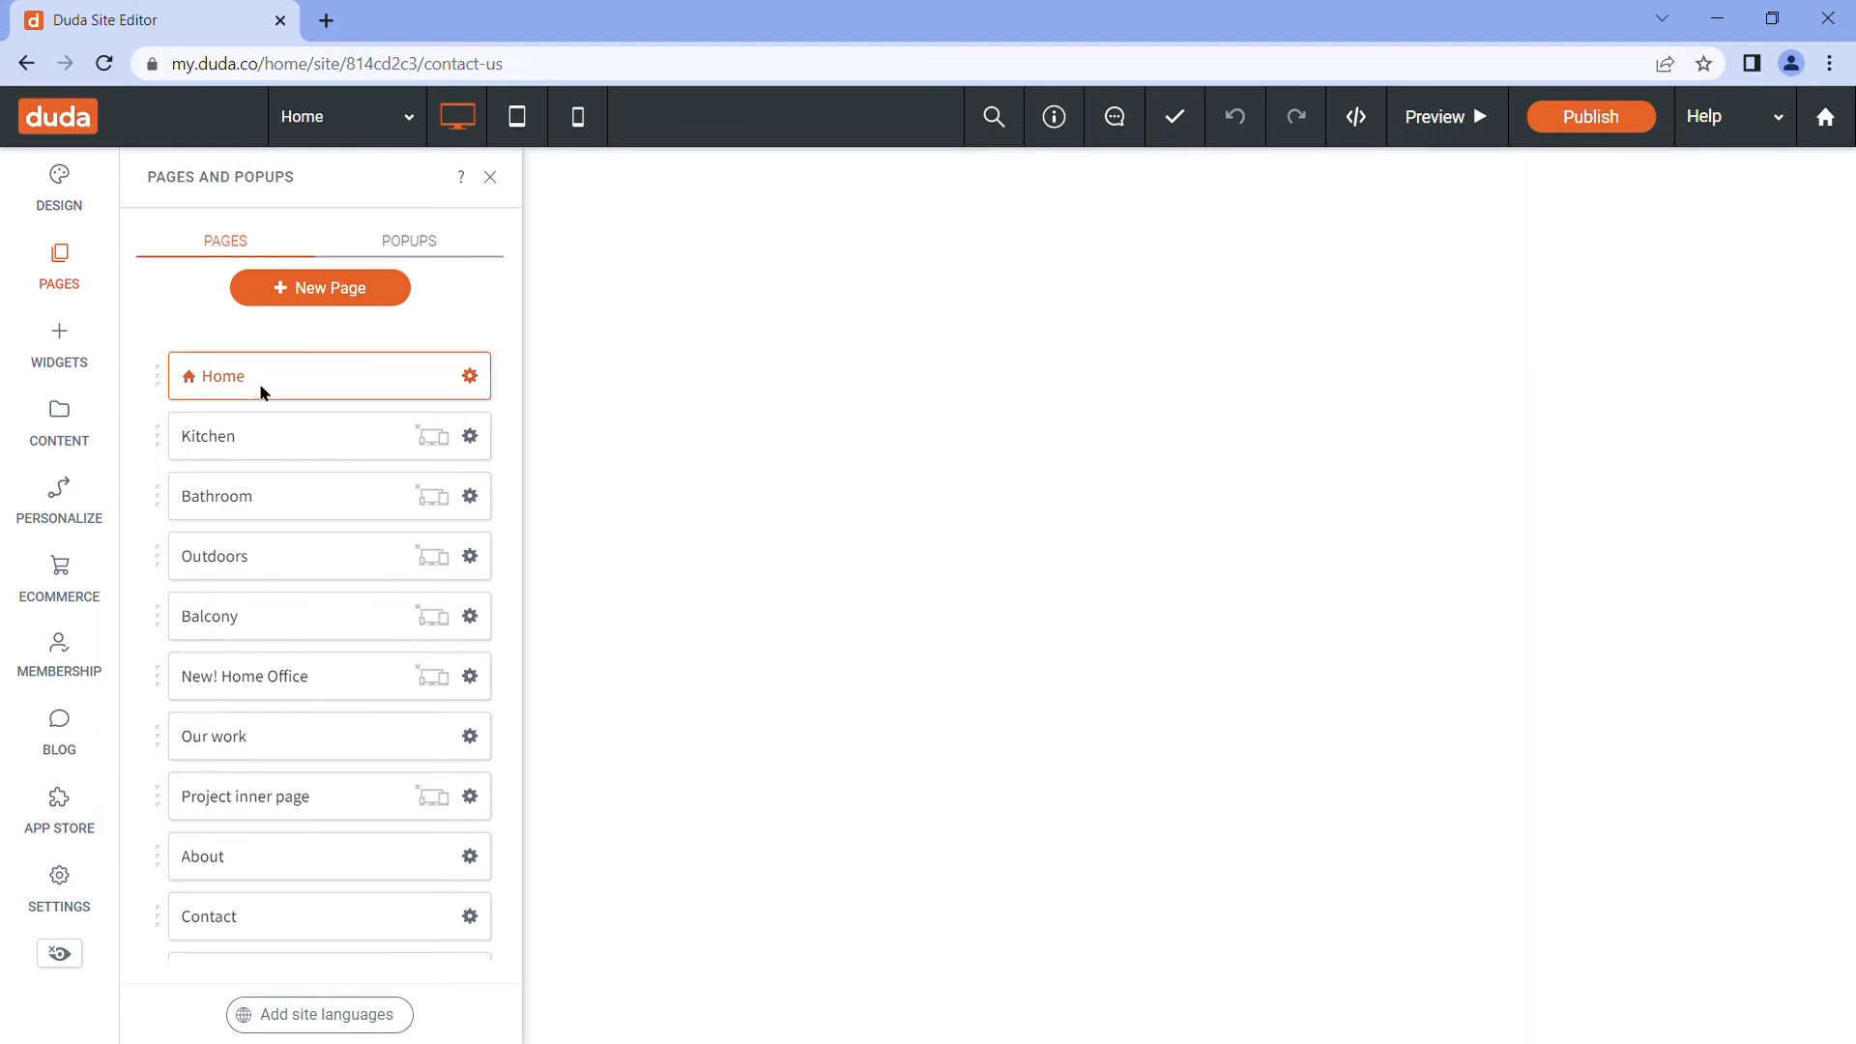
pyautogui.click(490, 177)
# Step: Check the link settings of the "Contact Us" button under "Ready to start your renovation?"
pyautogui.scroll(-5, 894, 527)
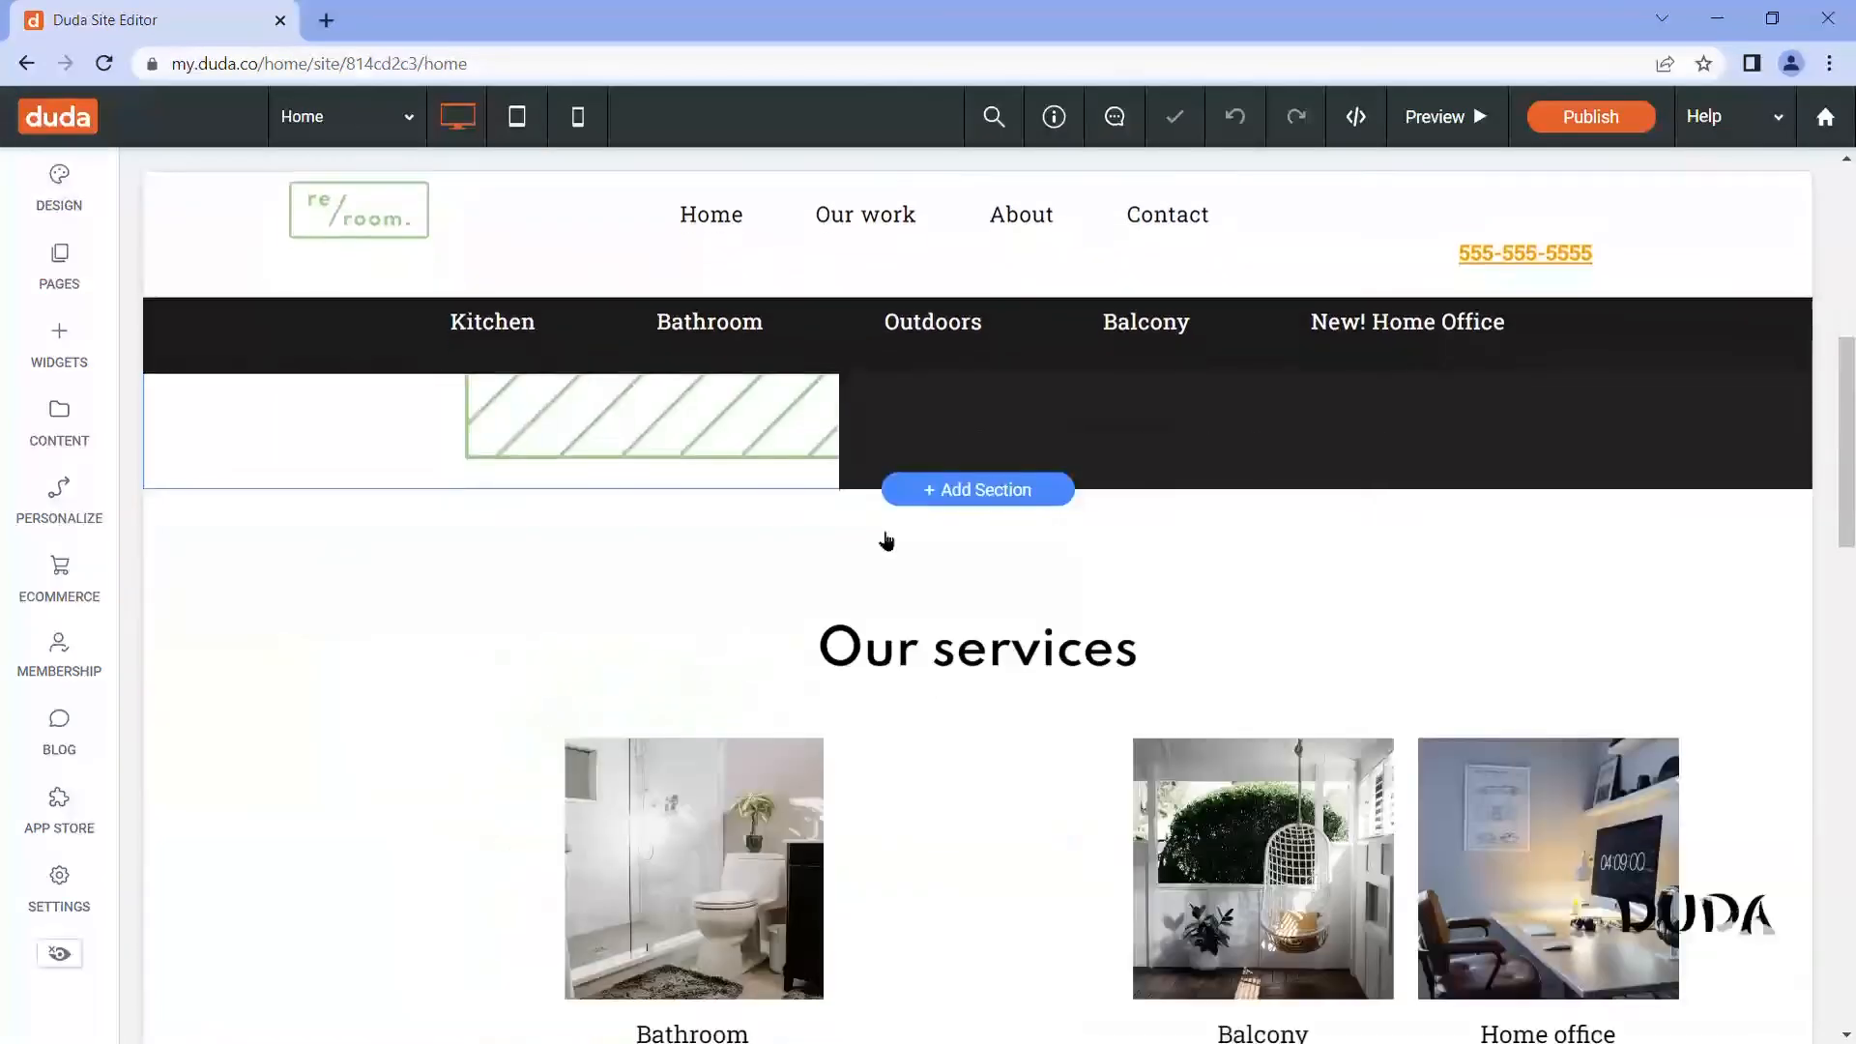
pyautogui.scroll(-10, 886, 540)
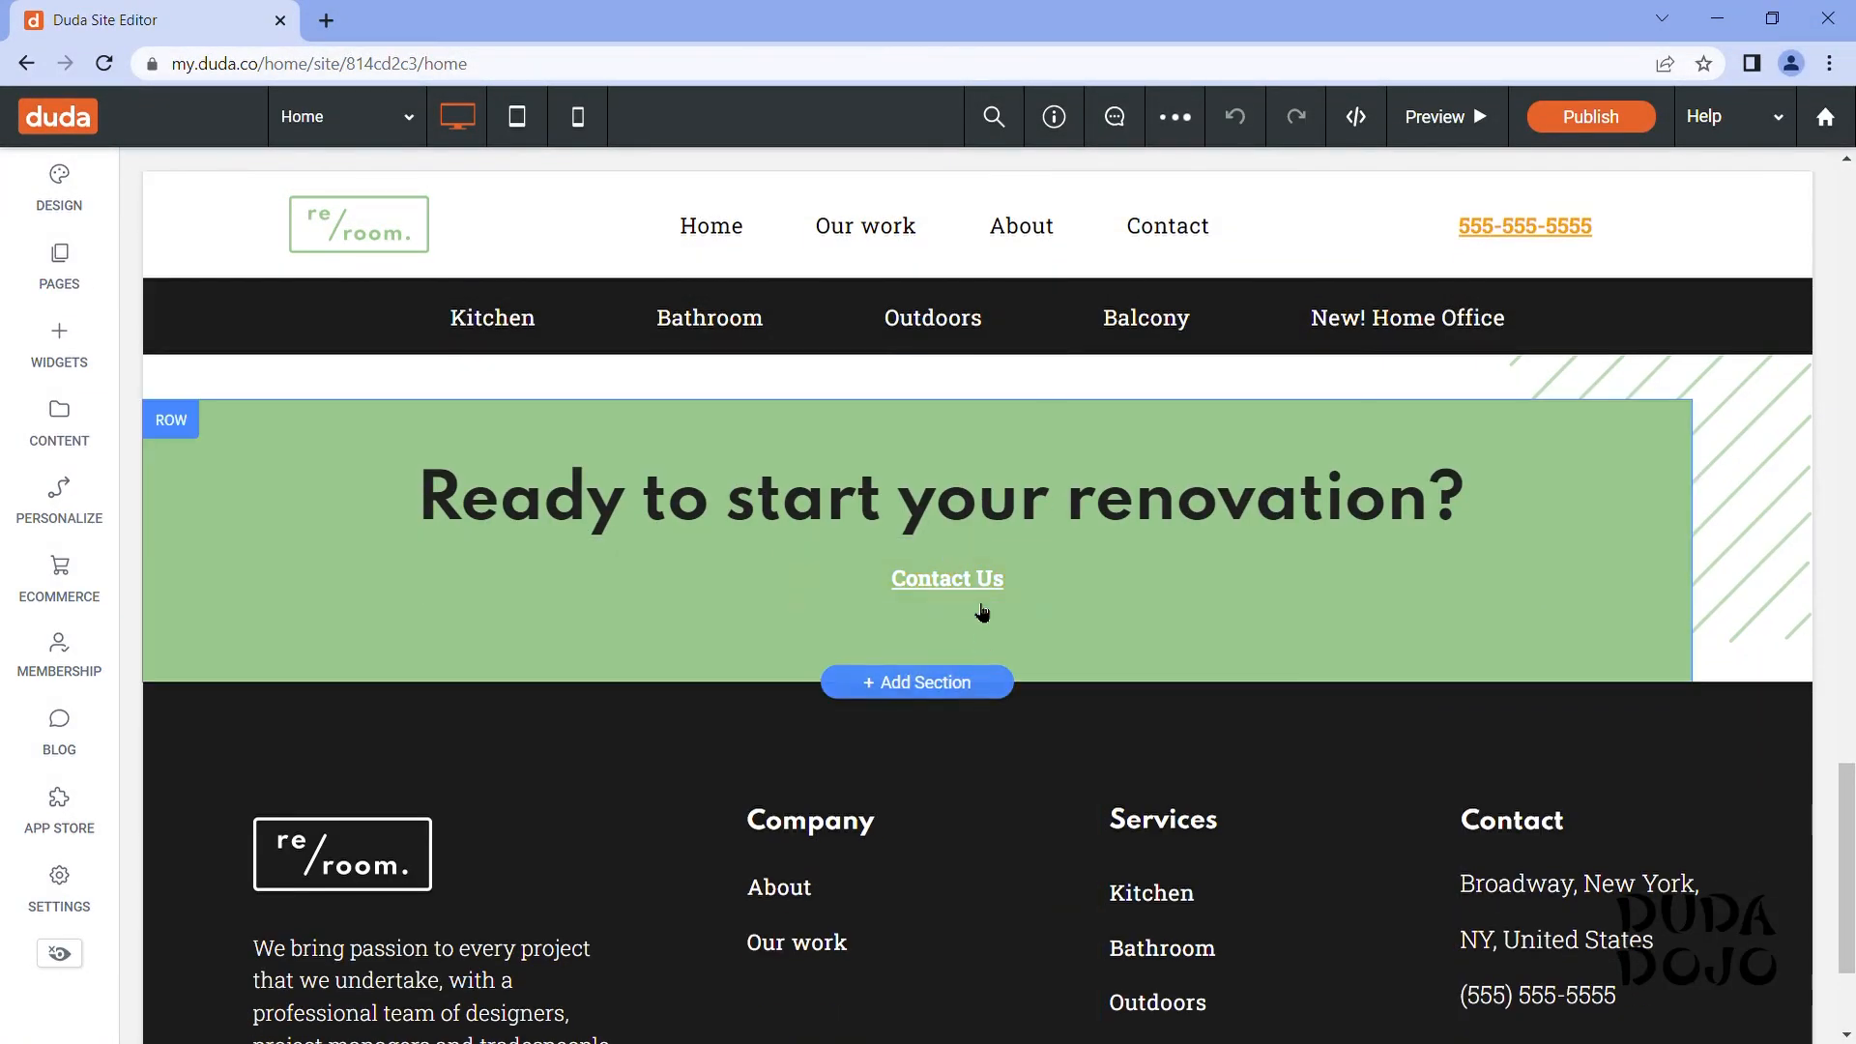
pyautogui.click(967, 591)
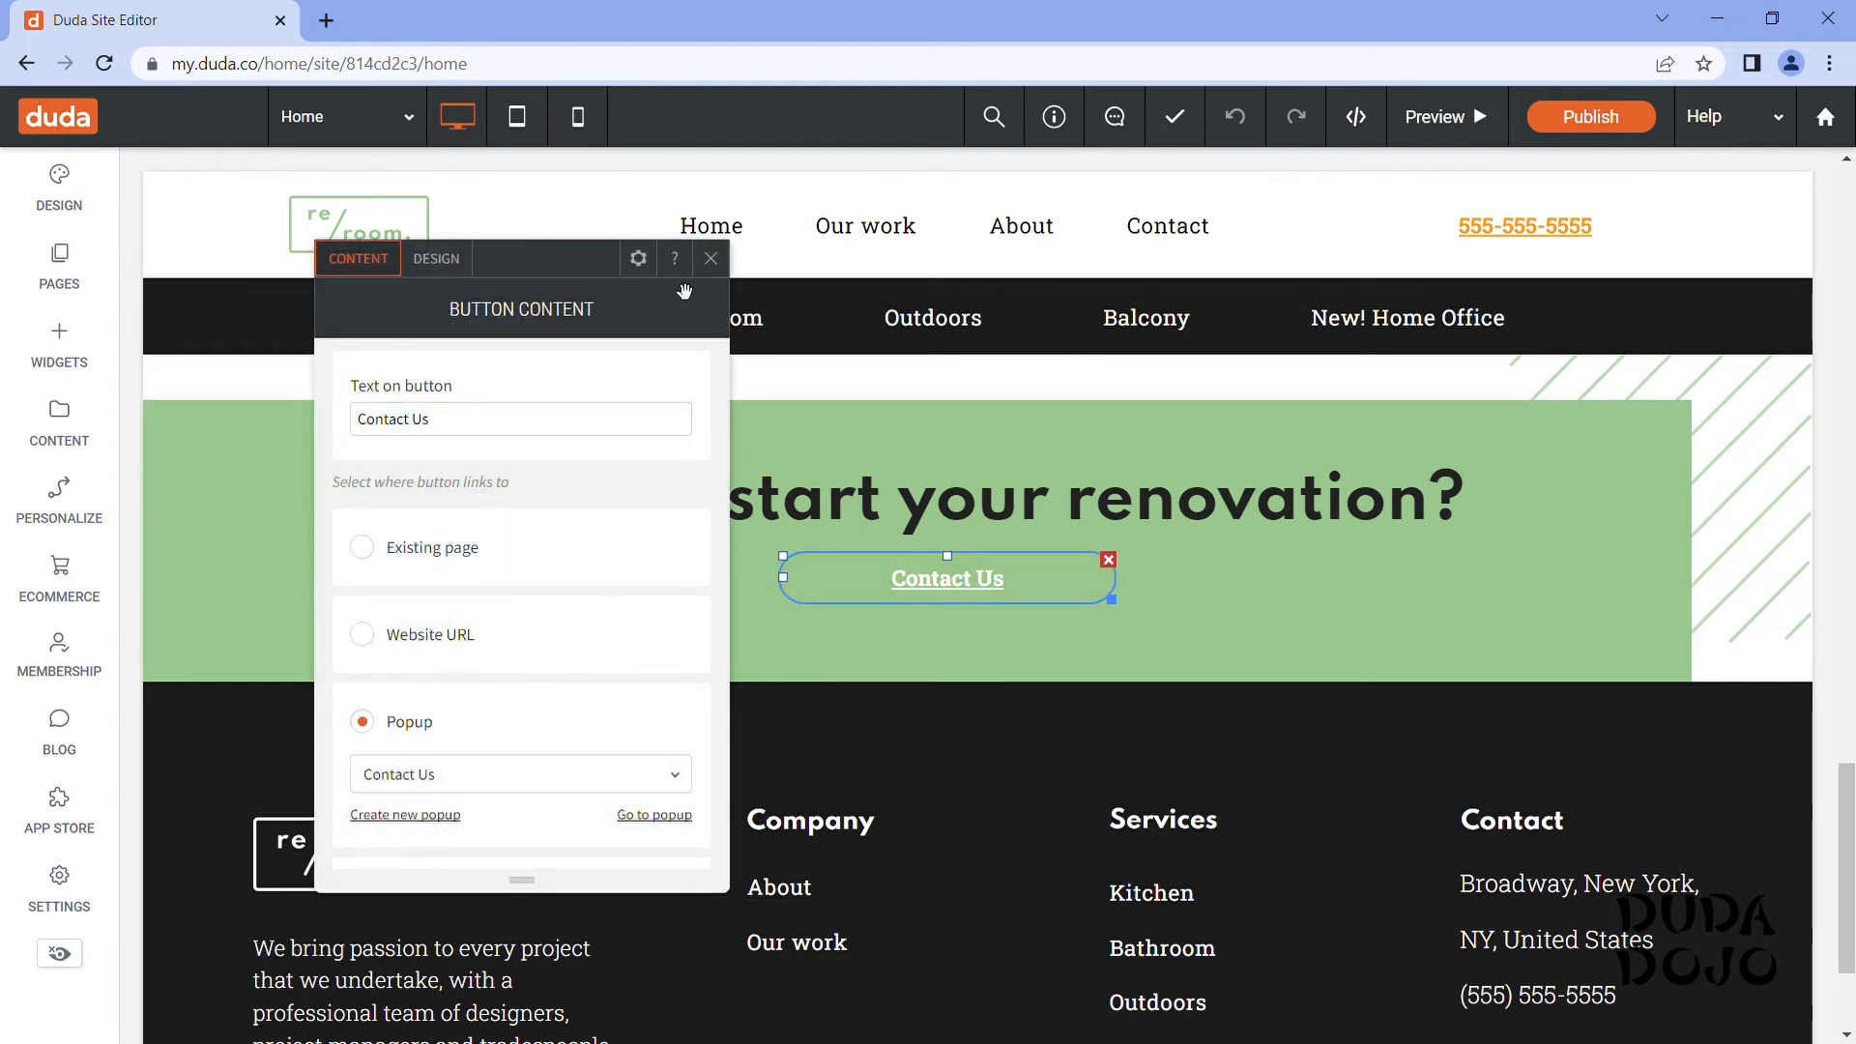
pyautogui.click(712, 260)
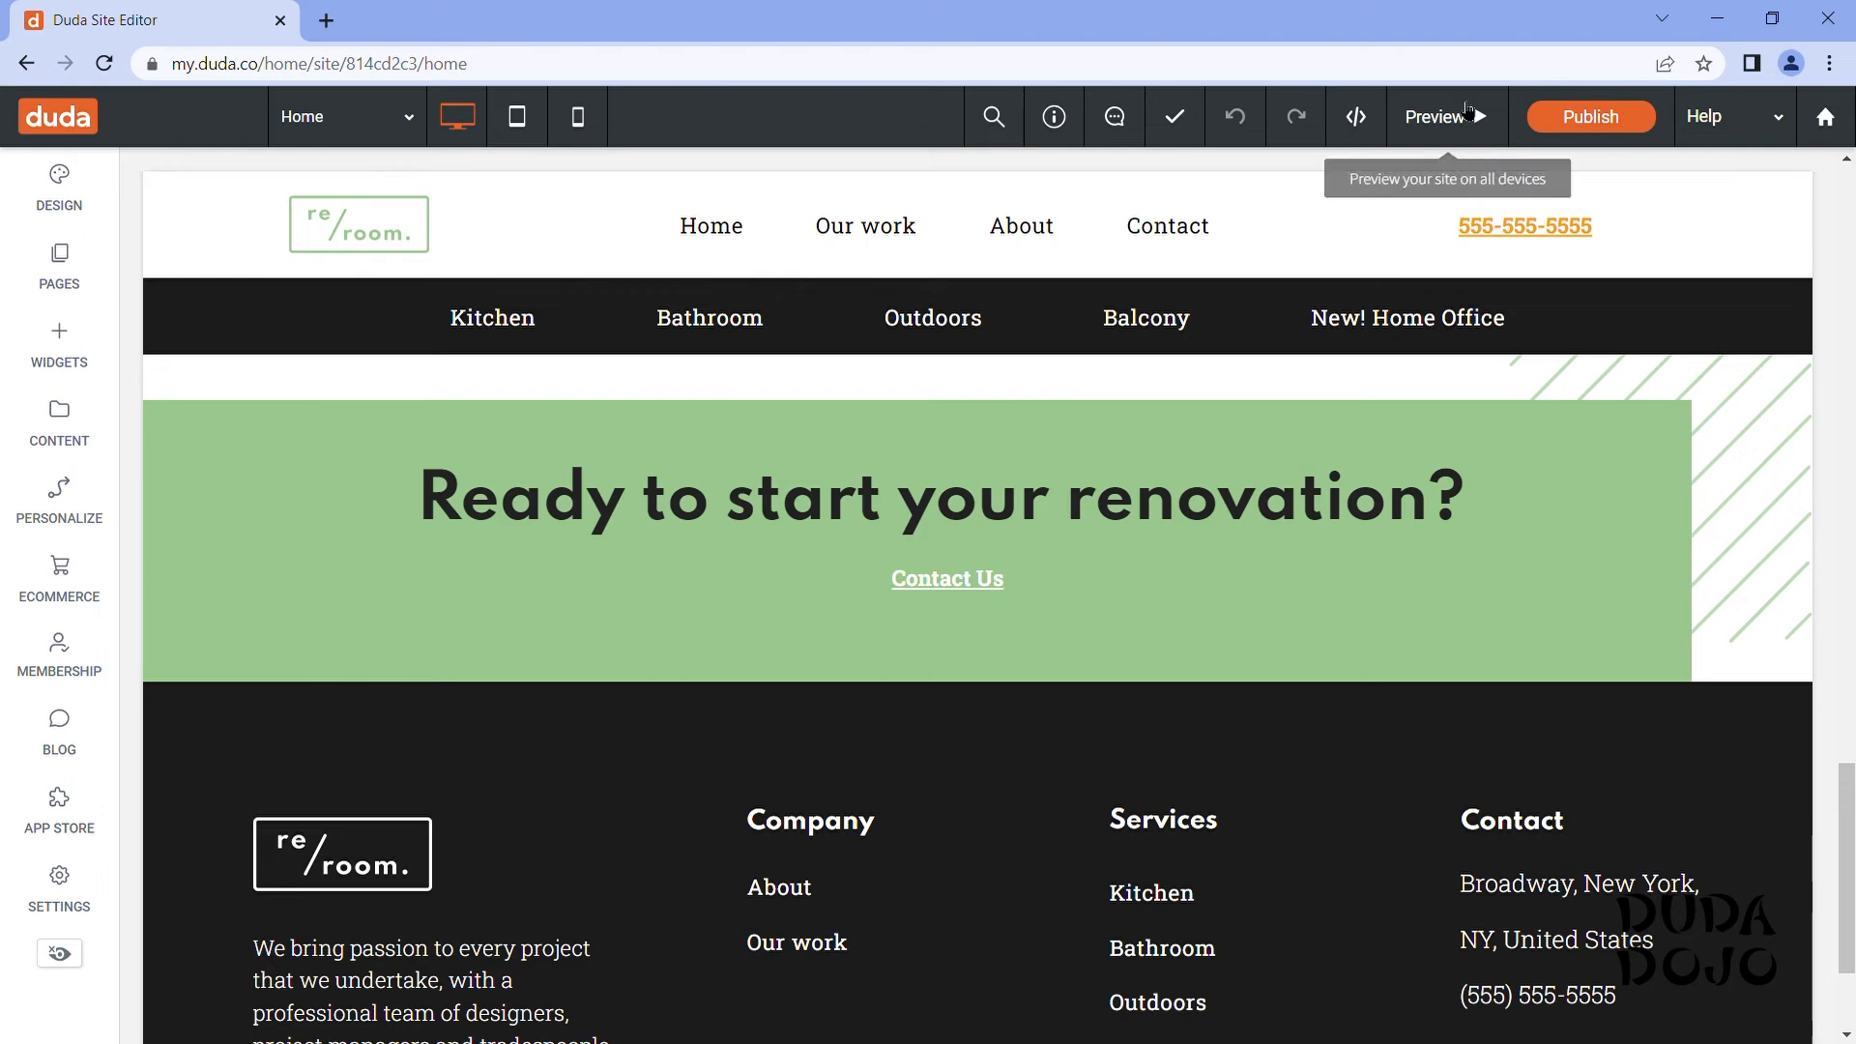
# Step: Preview the site, test the "Contact Us" button by opening its popup, and dismiss the popup
pyautogui.click(1465, 113)
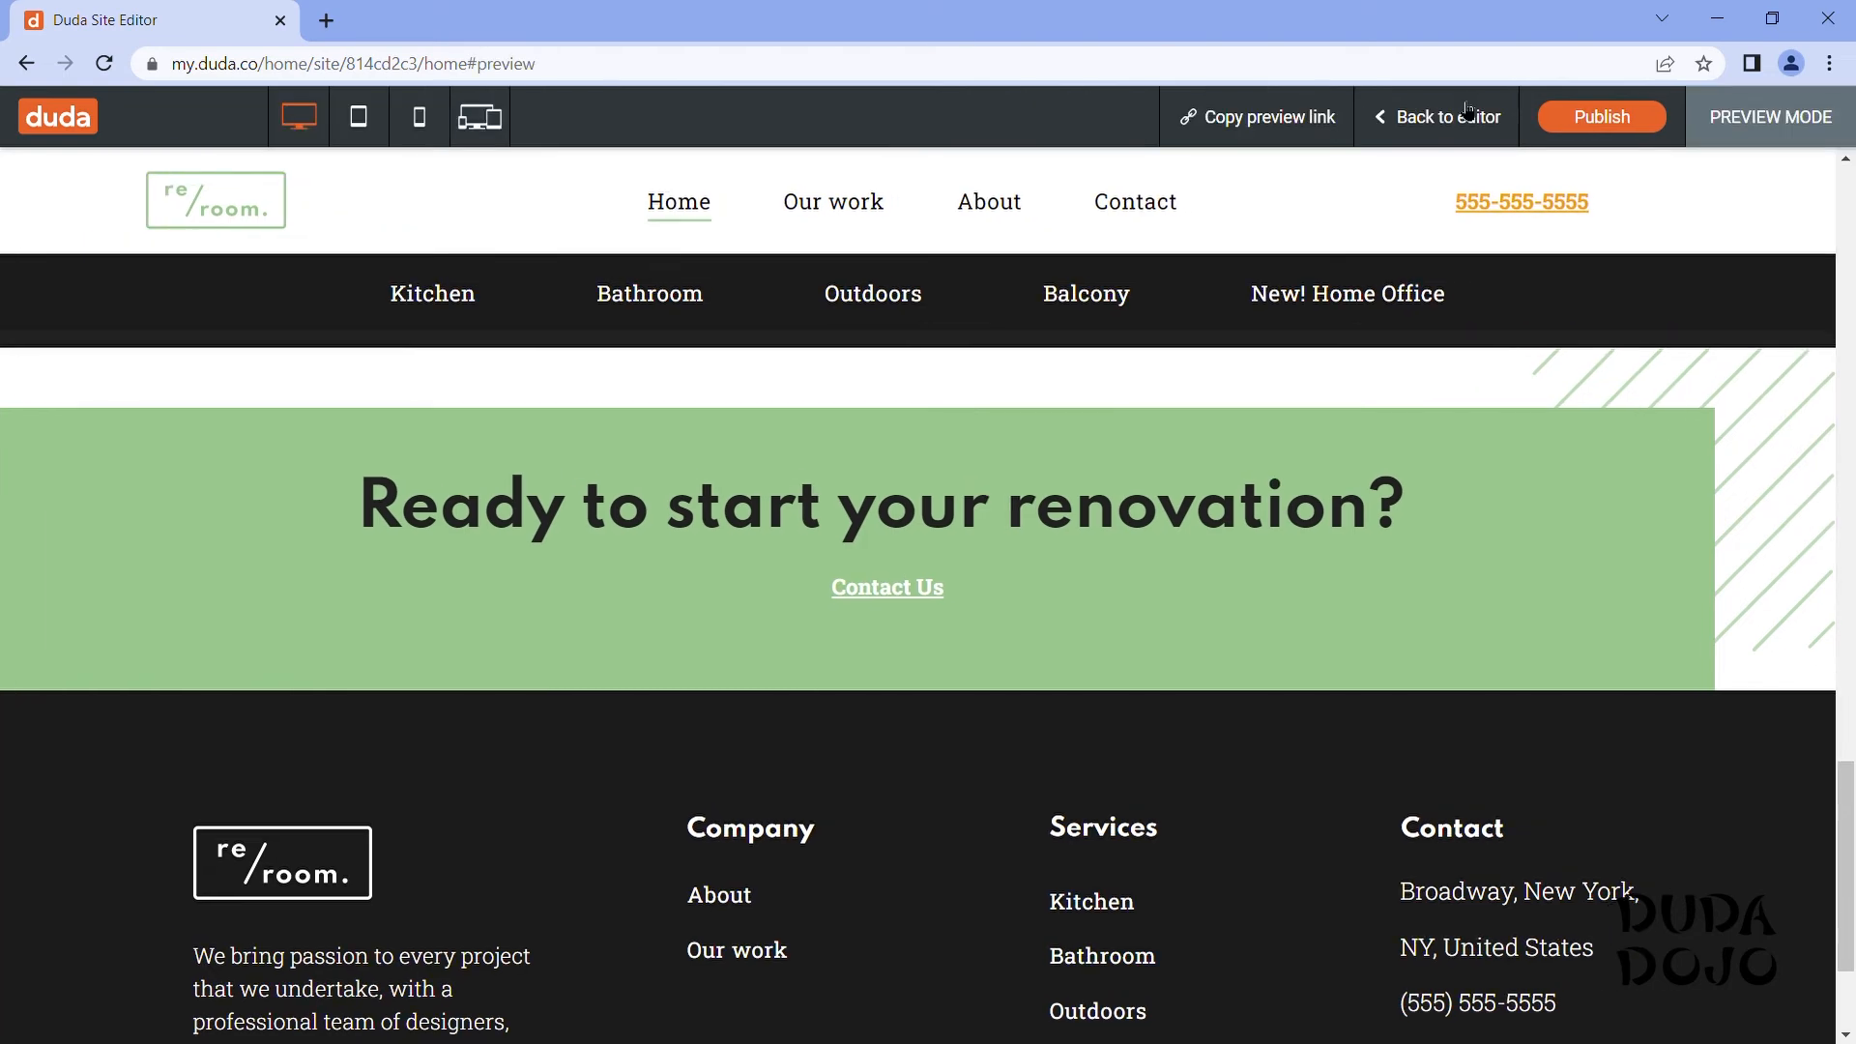
pyautogui.click(913, 585)
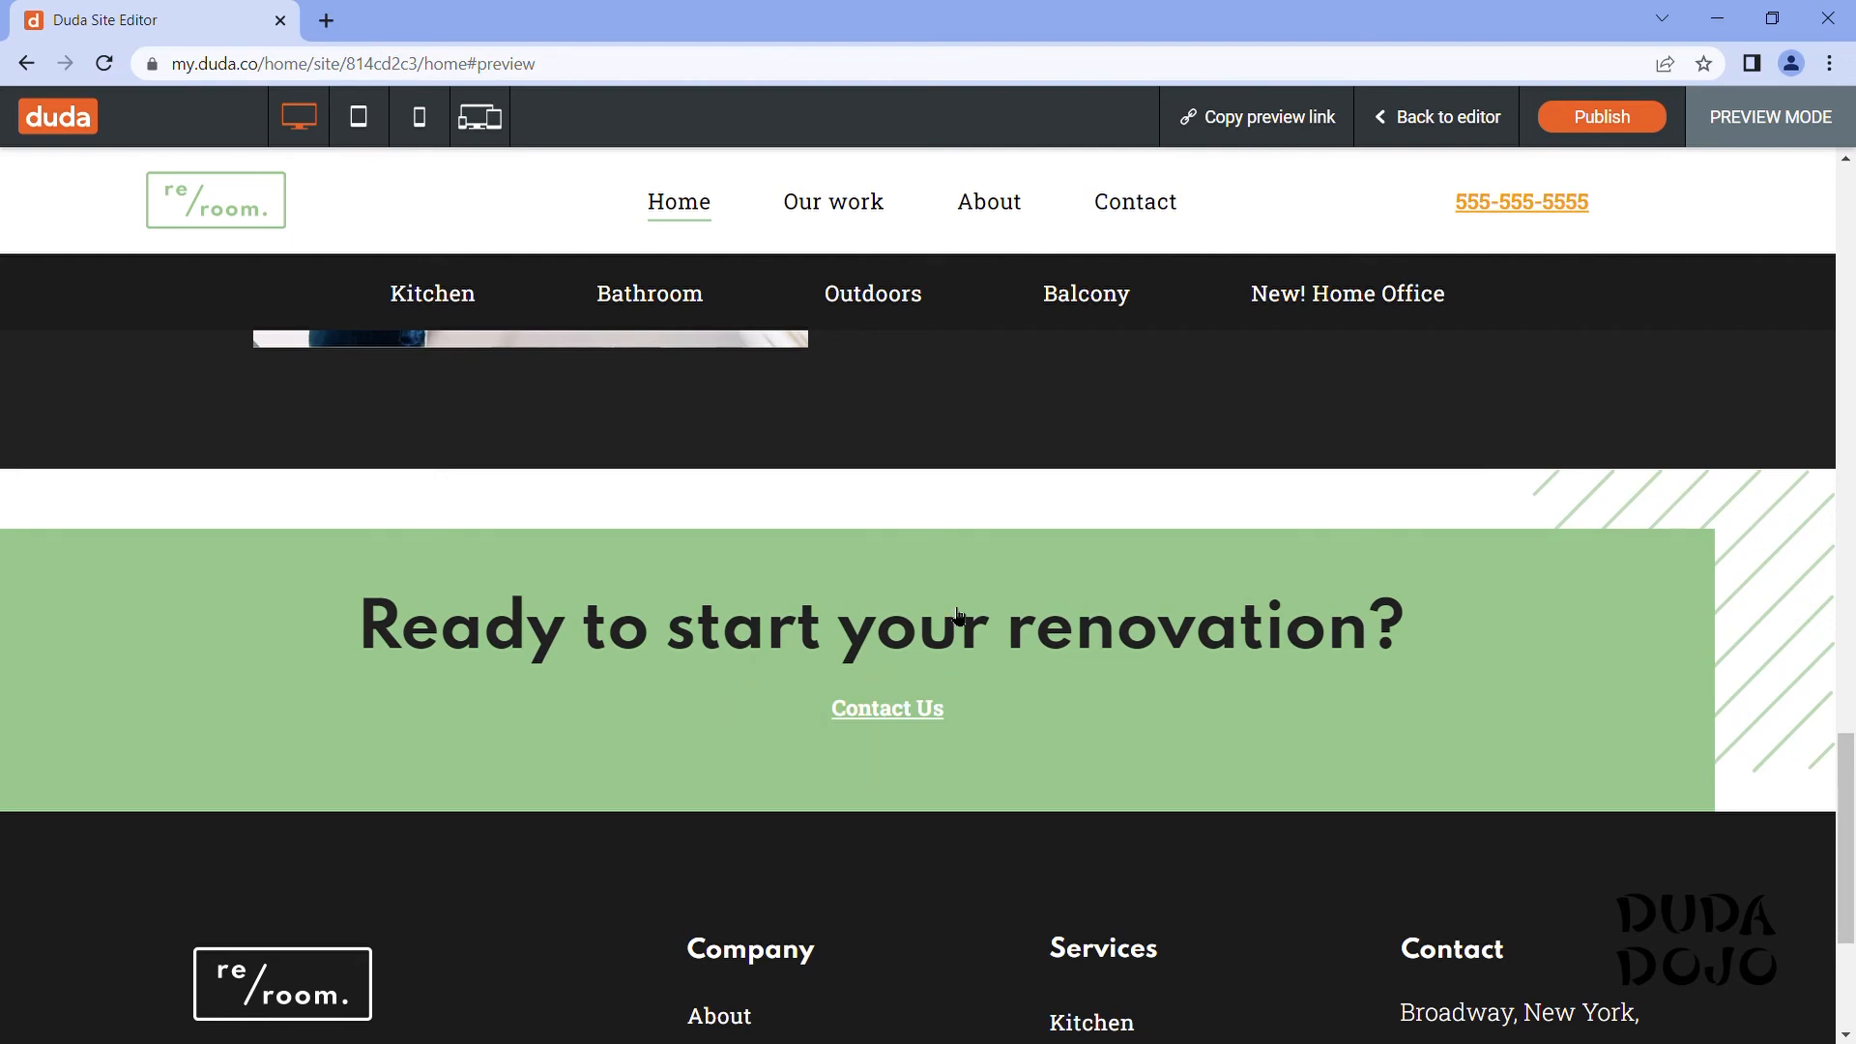
pyautogui.click(855, 716)
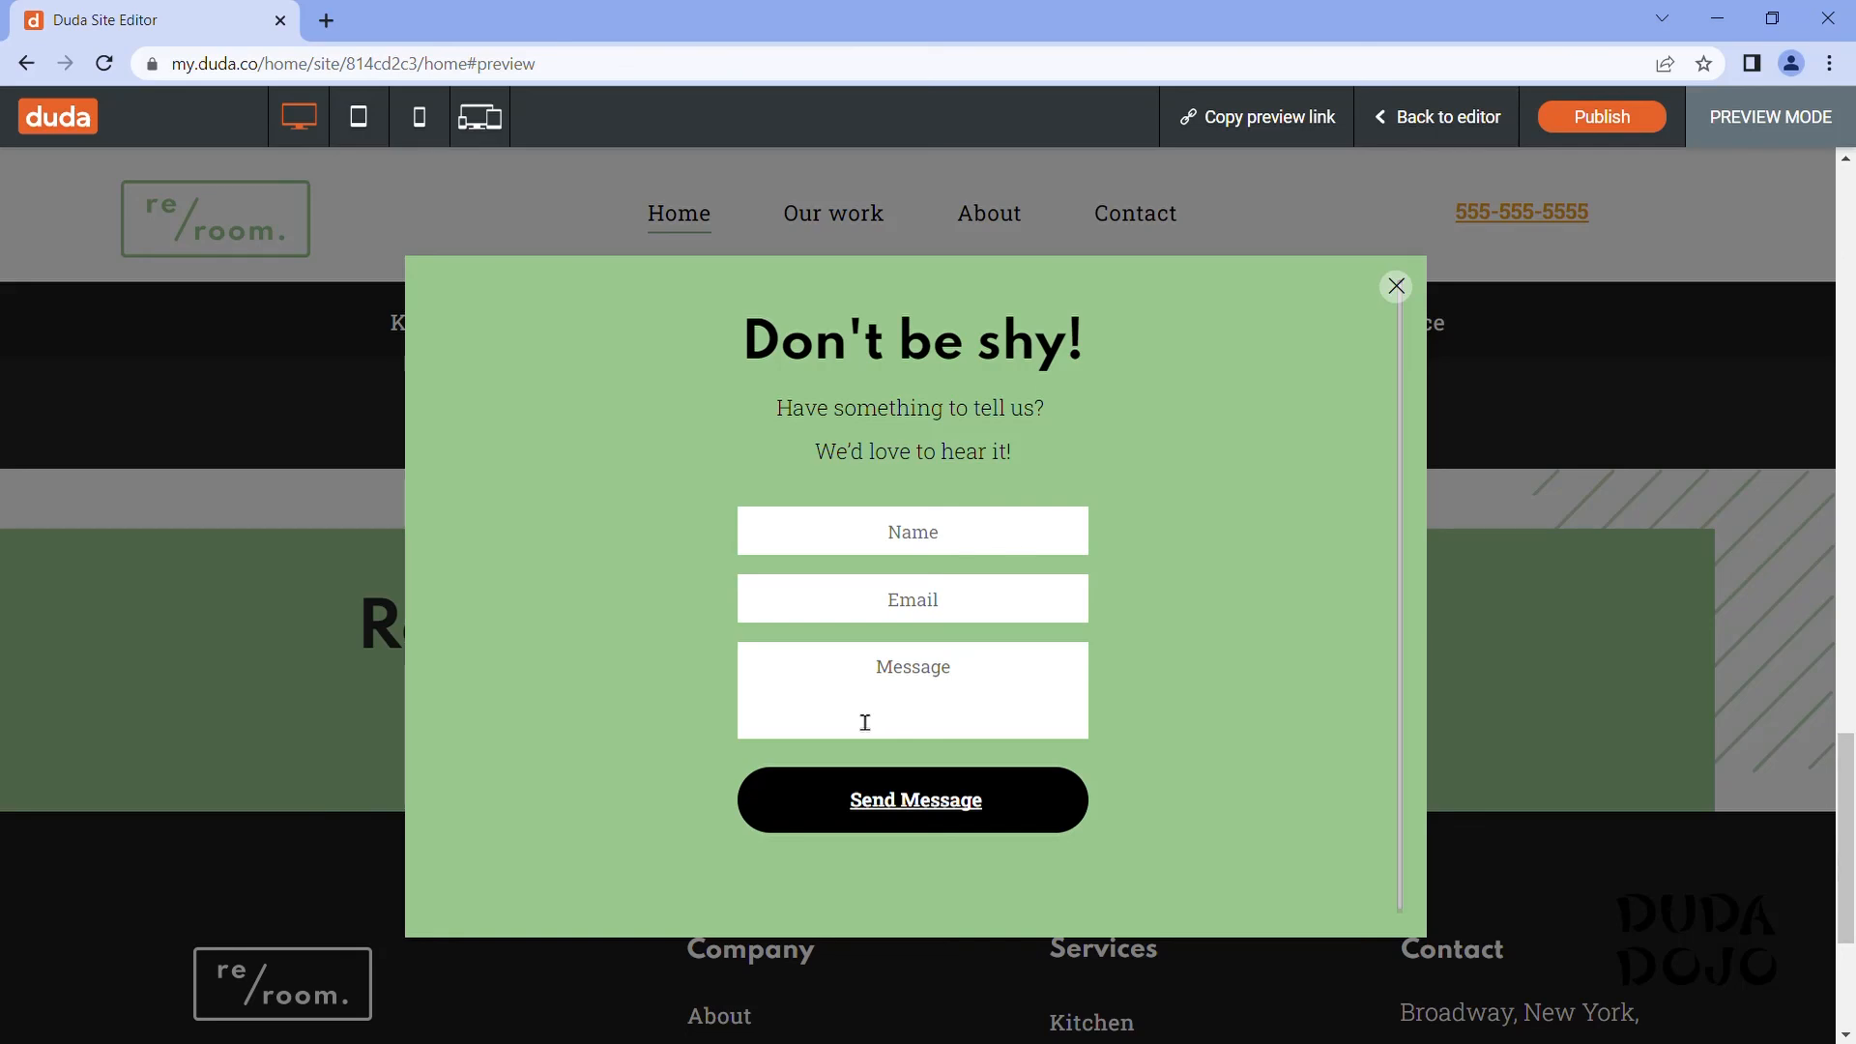
pyautogui.click(1398, 288)
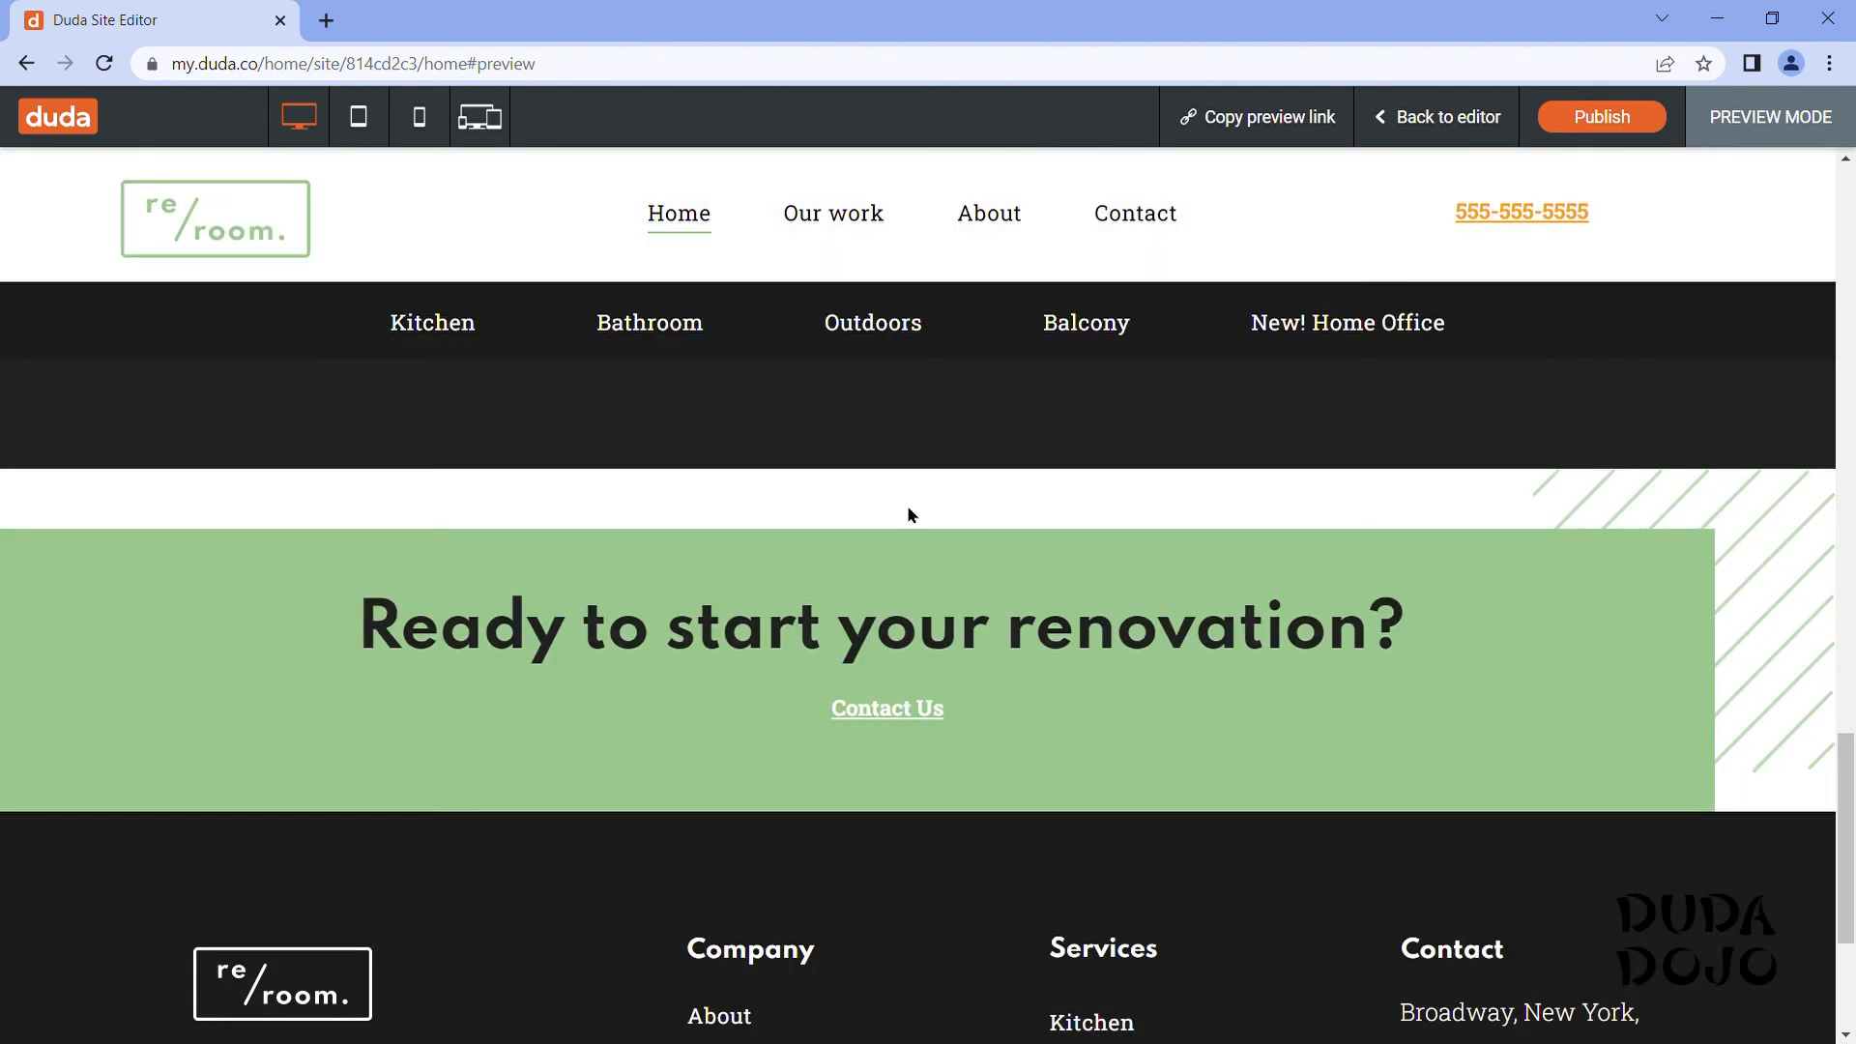